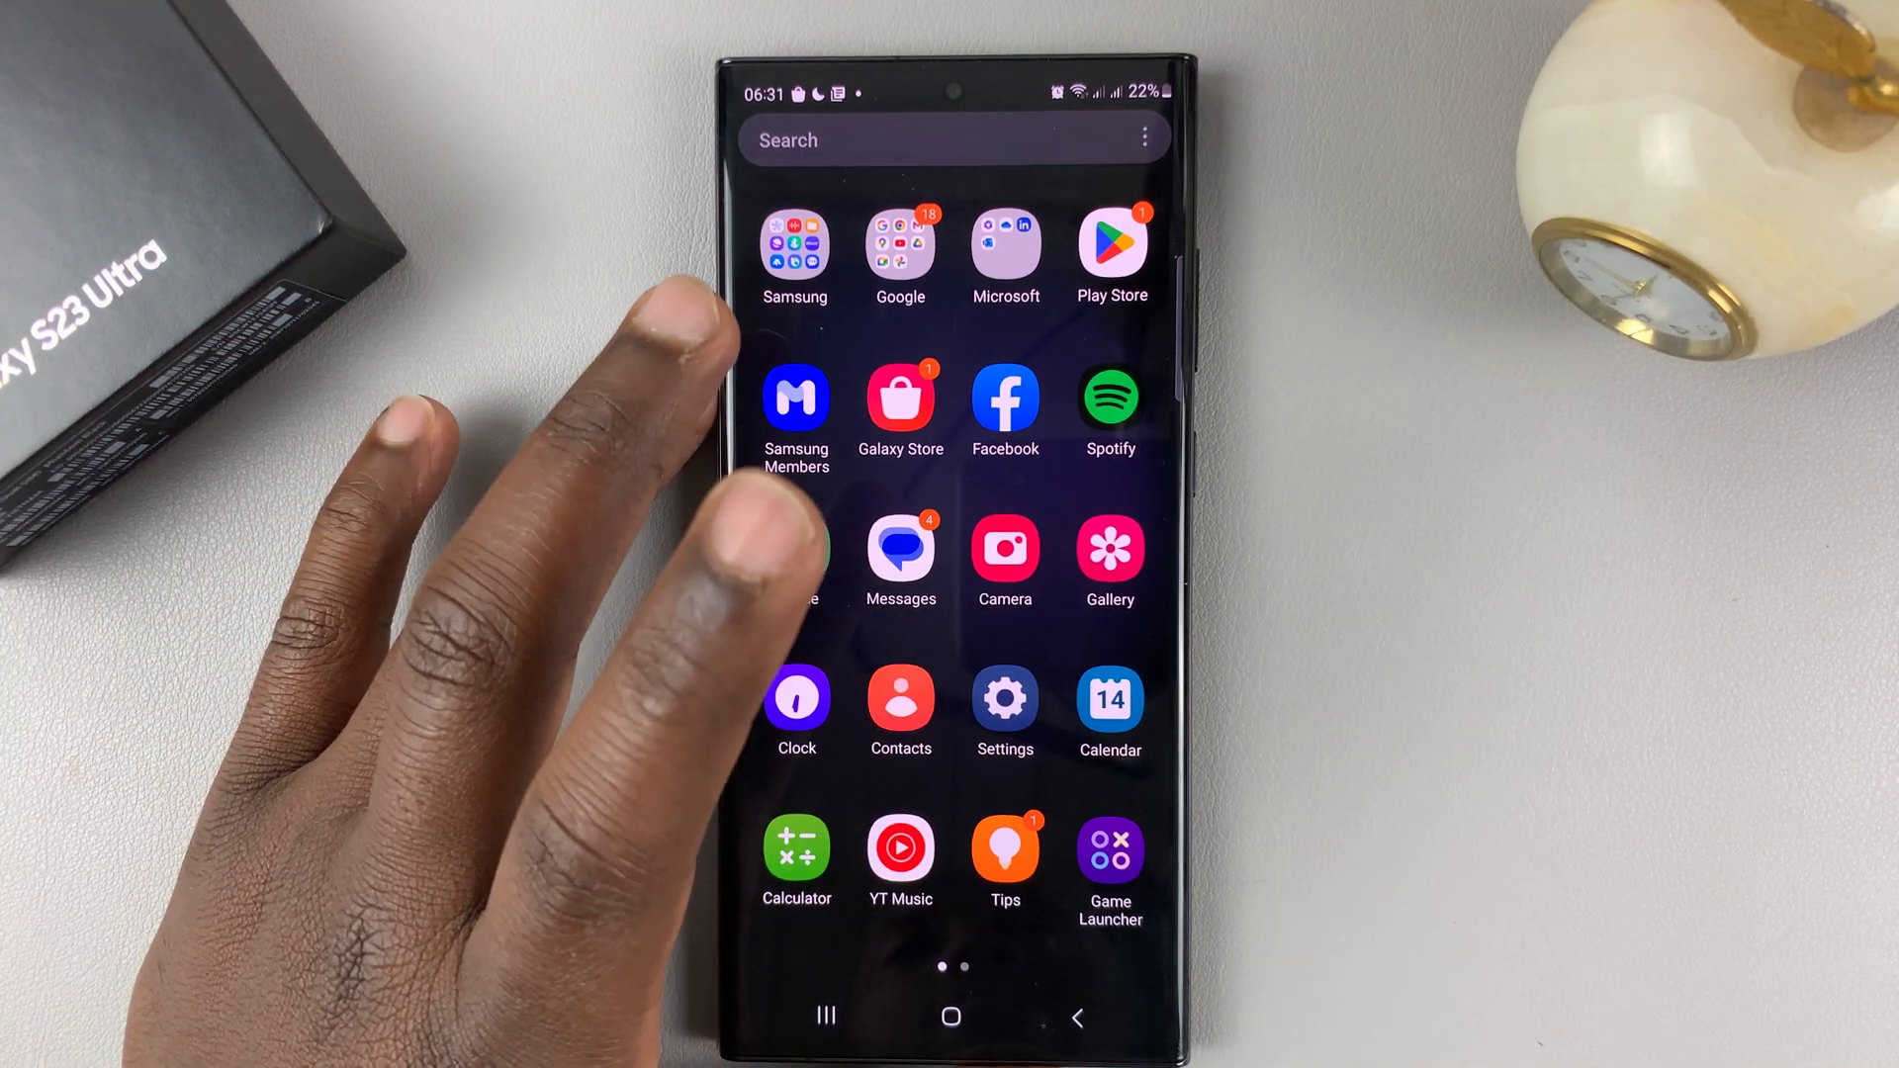
Go from Settings through Connections and More connection settings to the Printing page
{"action": "left_click", "coordinate": [1010, 705]}
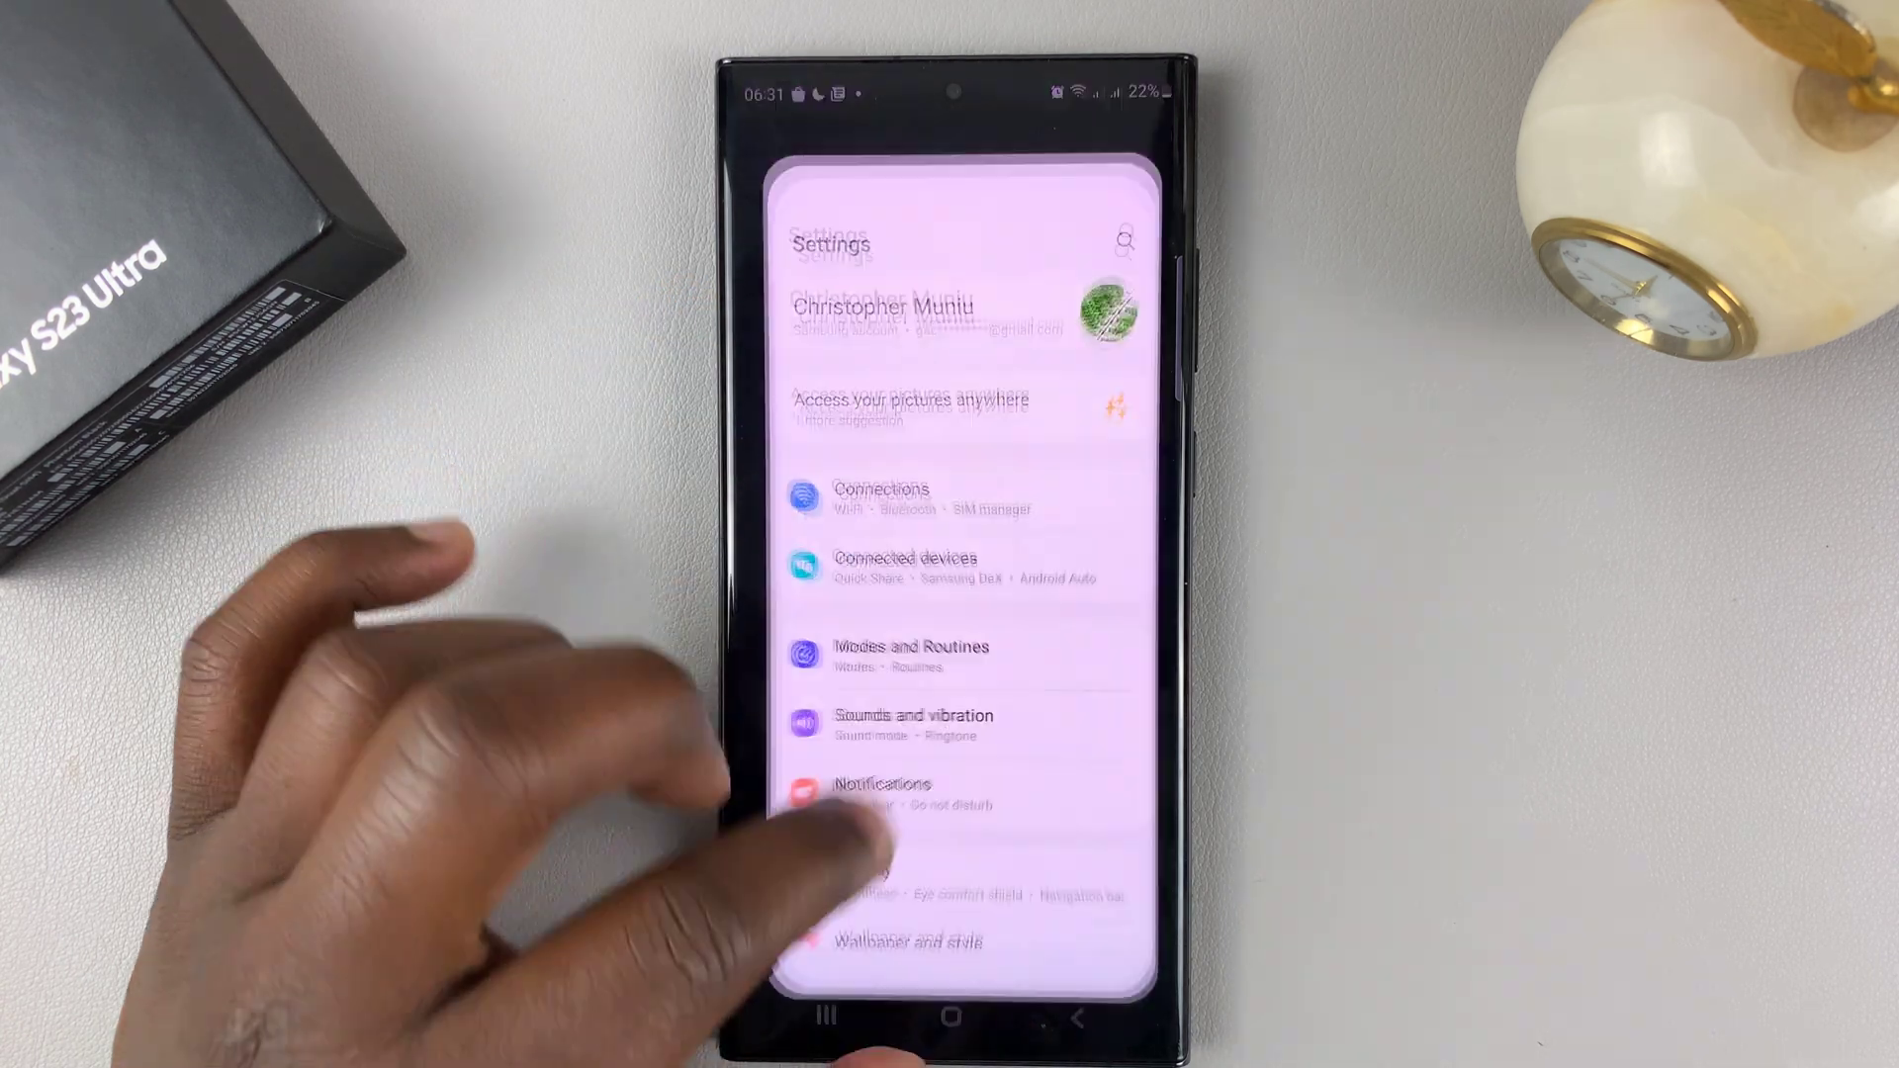
{"action": "left_click_drag", "start_coordinate": [831, 712], "coordinate": [771, 890]}
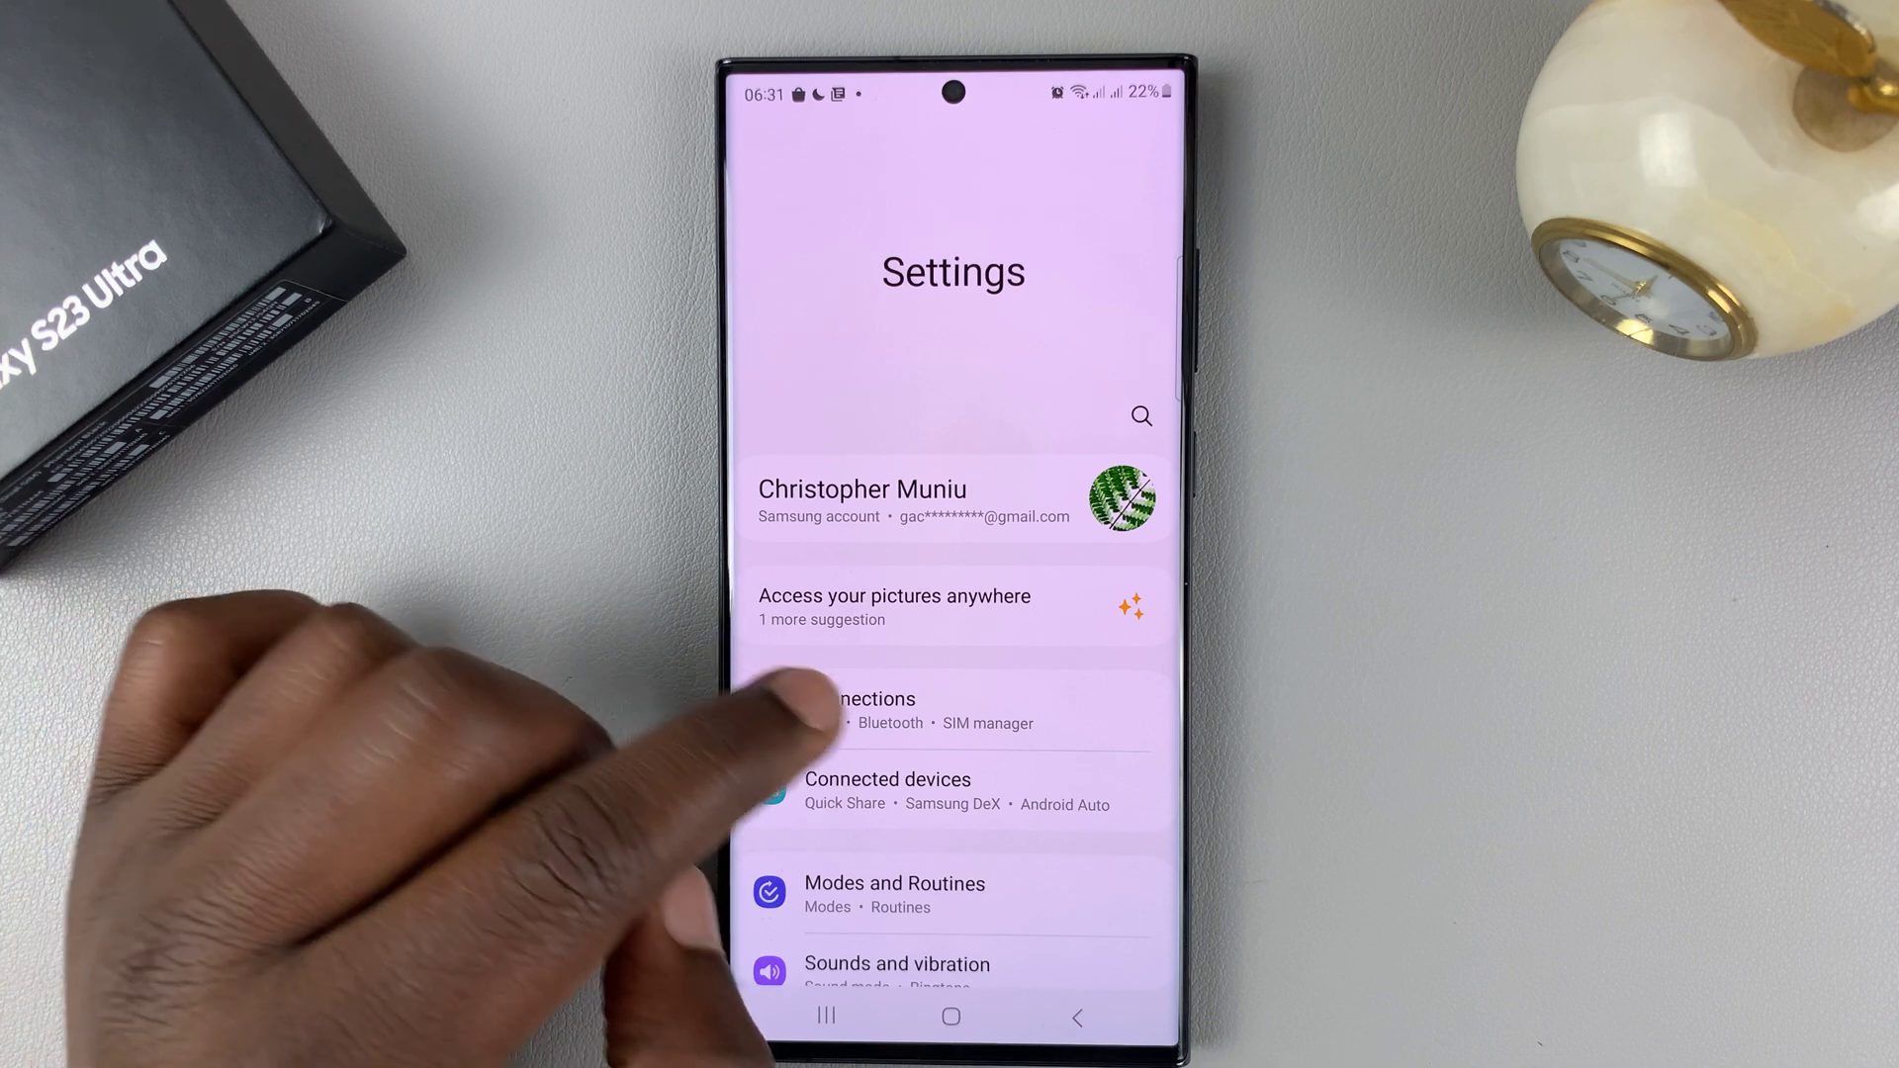
{"action": "left_click", "coordinate": [831, 710]}
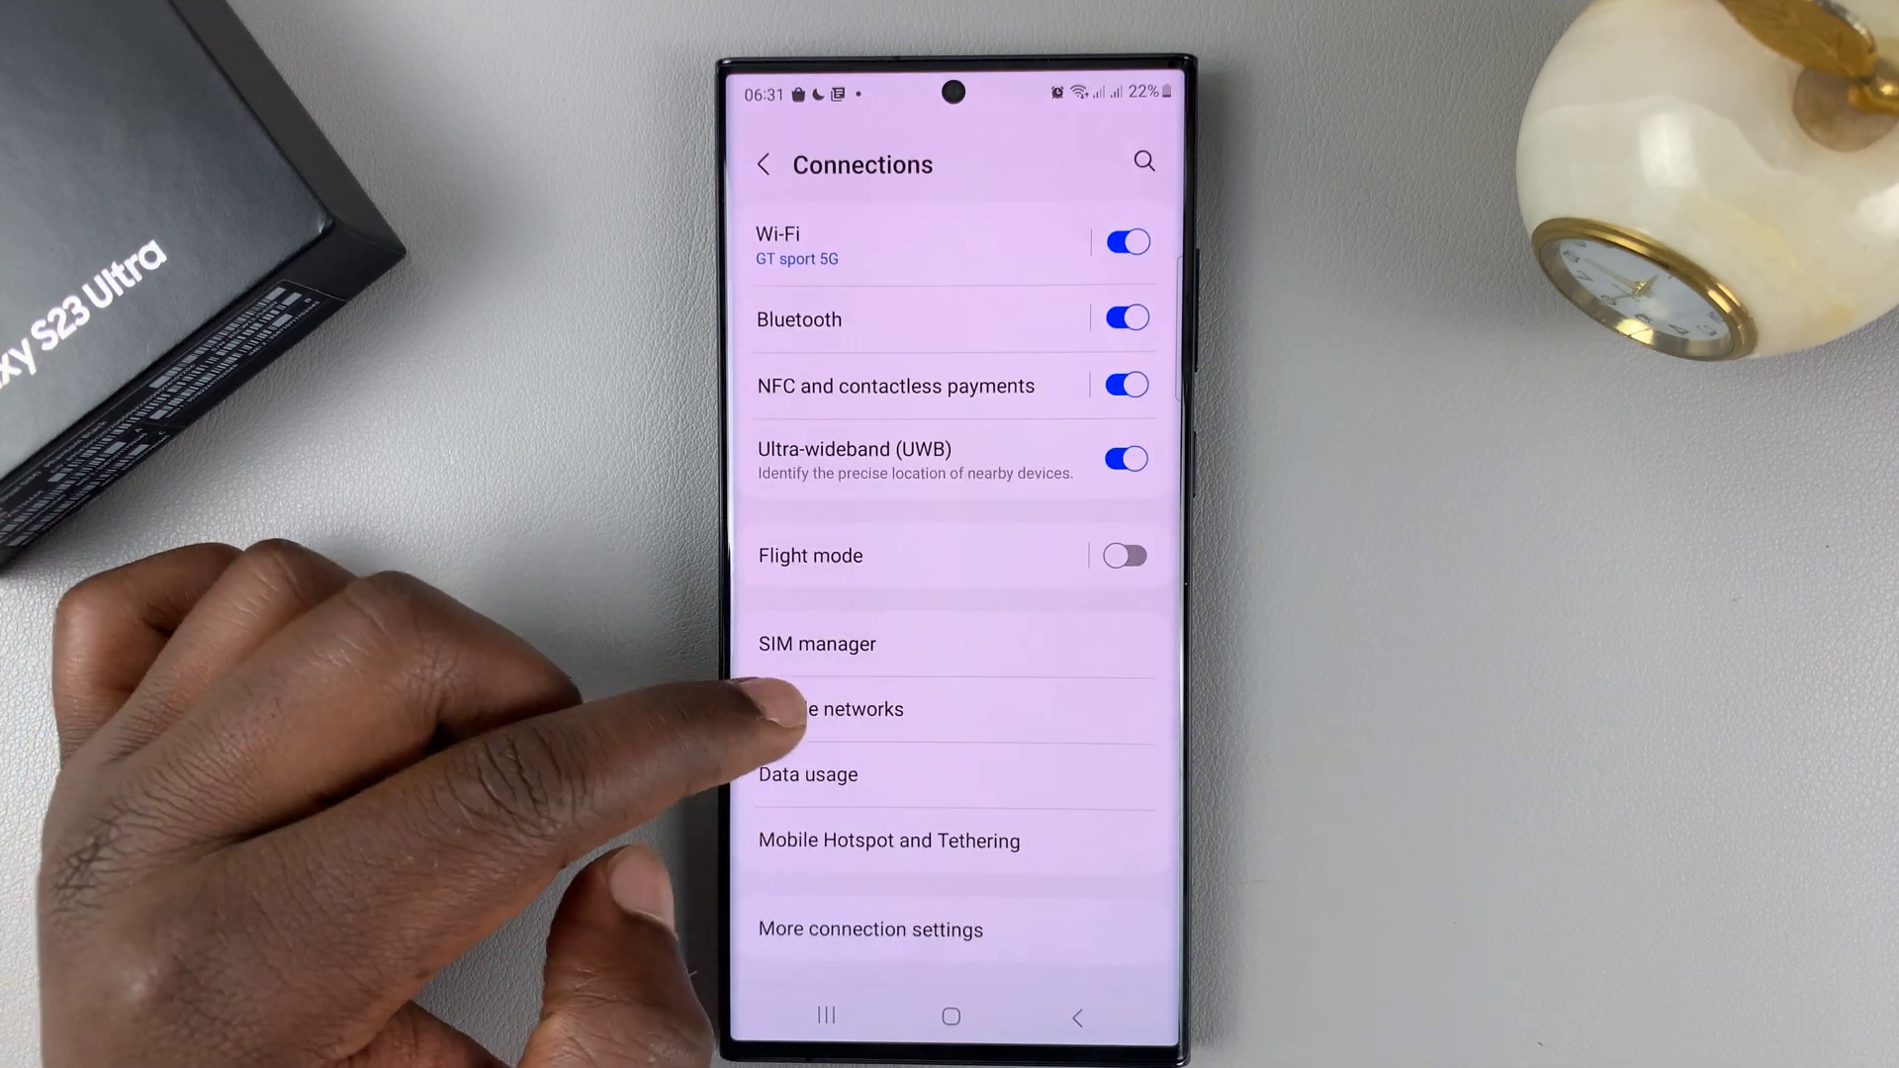
{"action": "left_click_drag", "start_coordinate": [801, 831], "coordinate": [801, 570]}
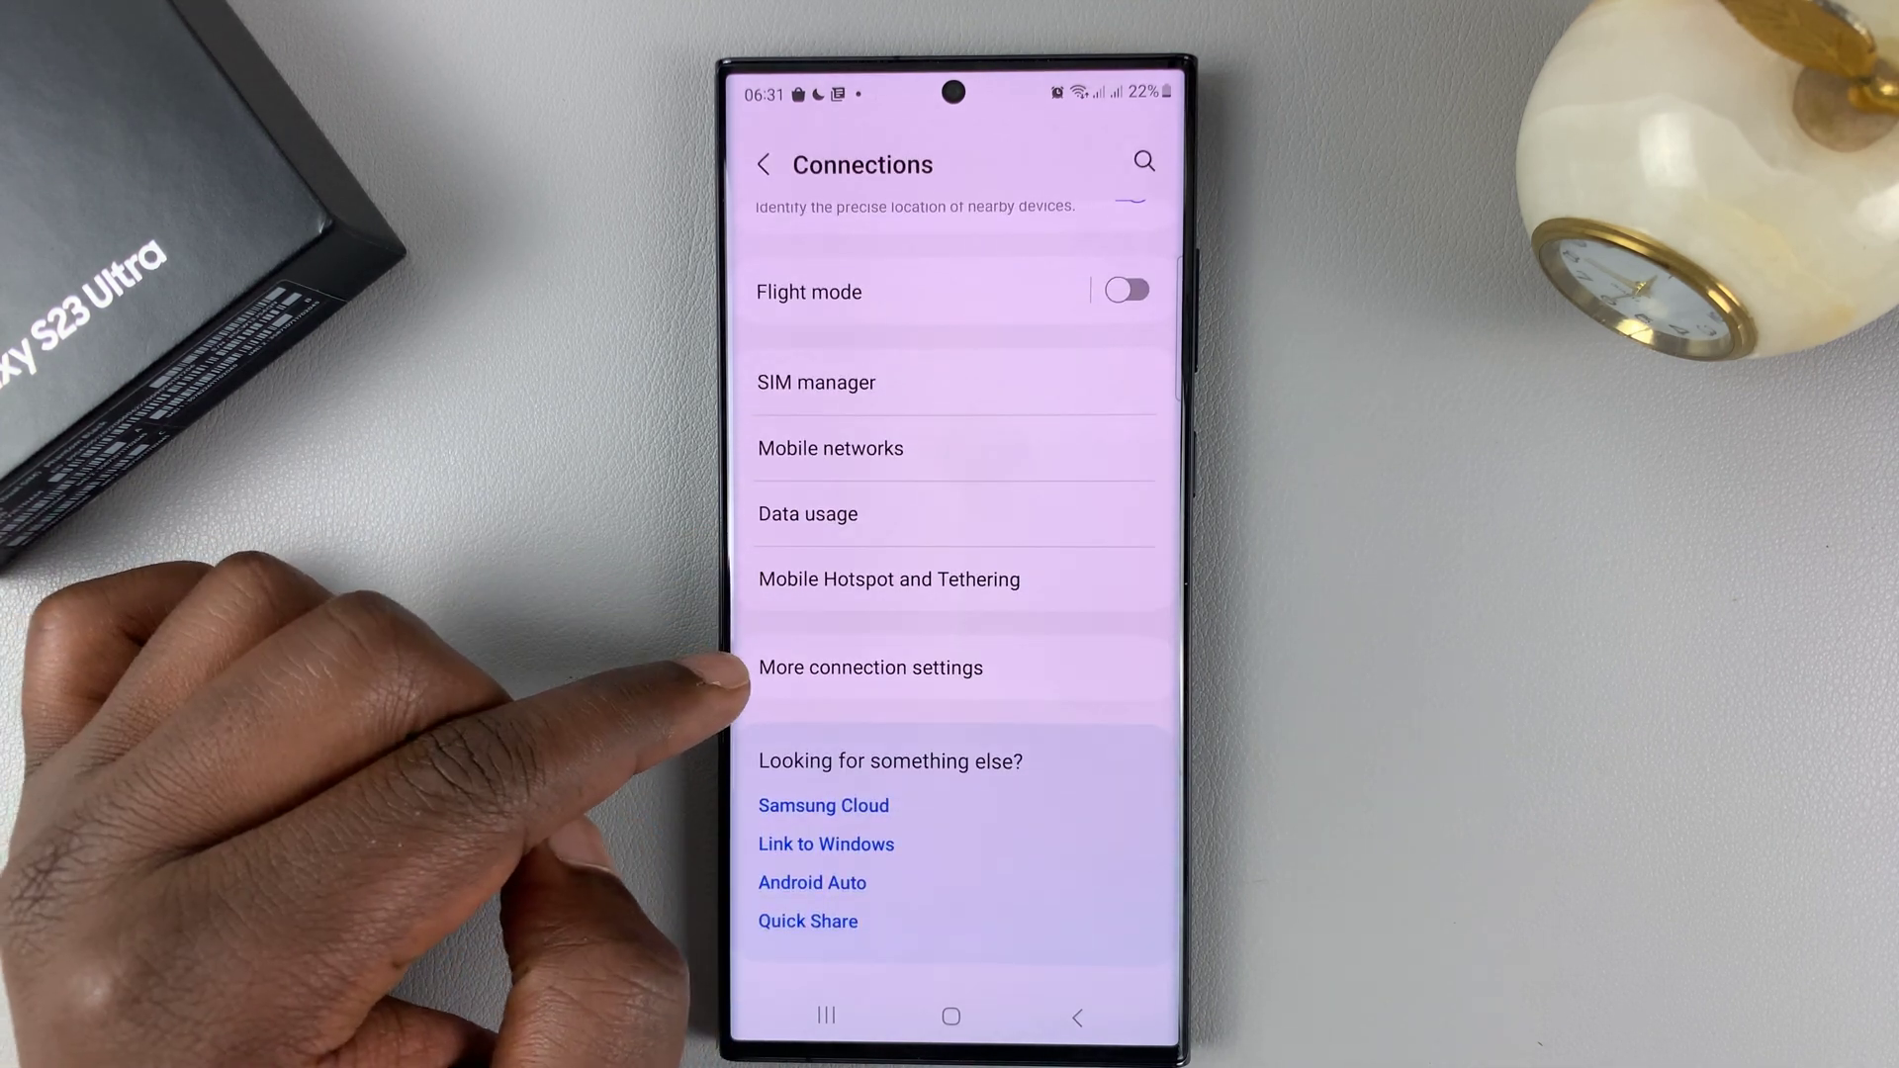
{"action": "left_click", "coordinate": [890, 669]}
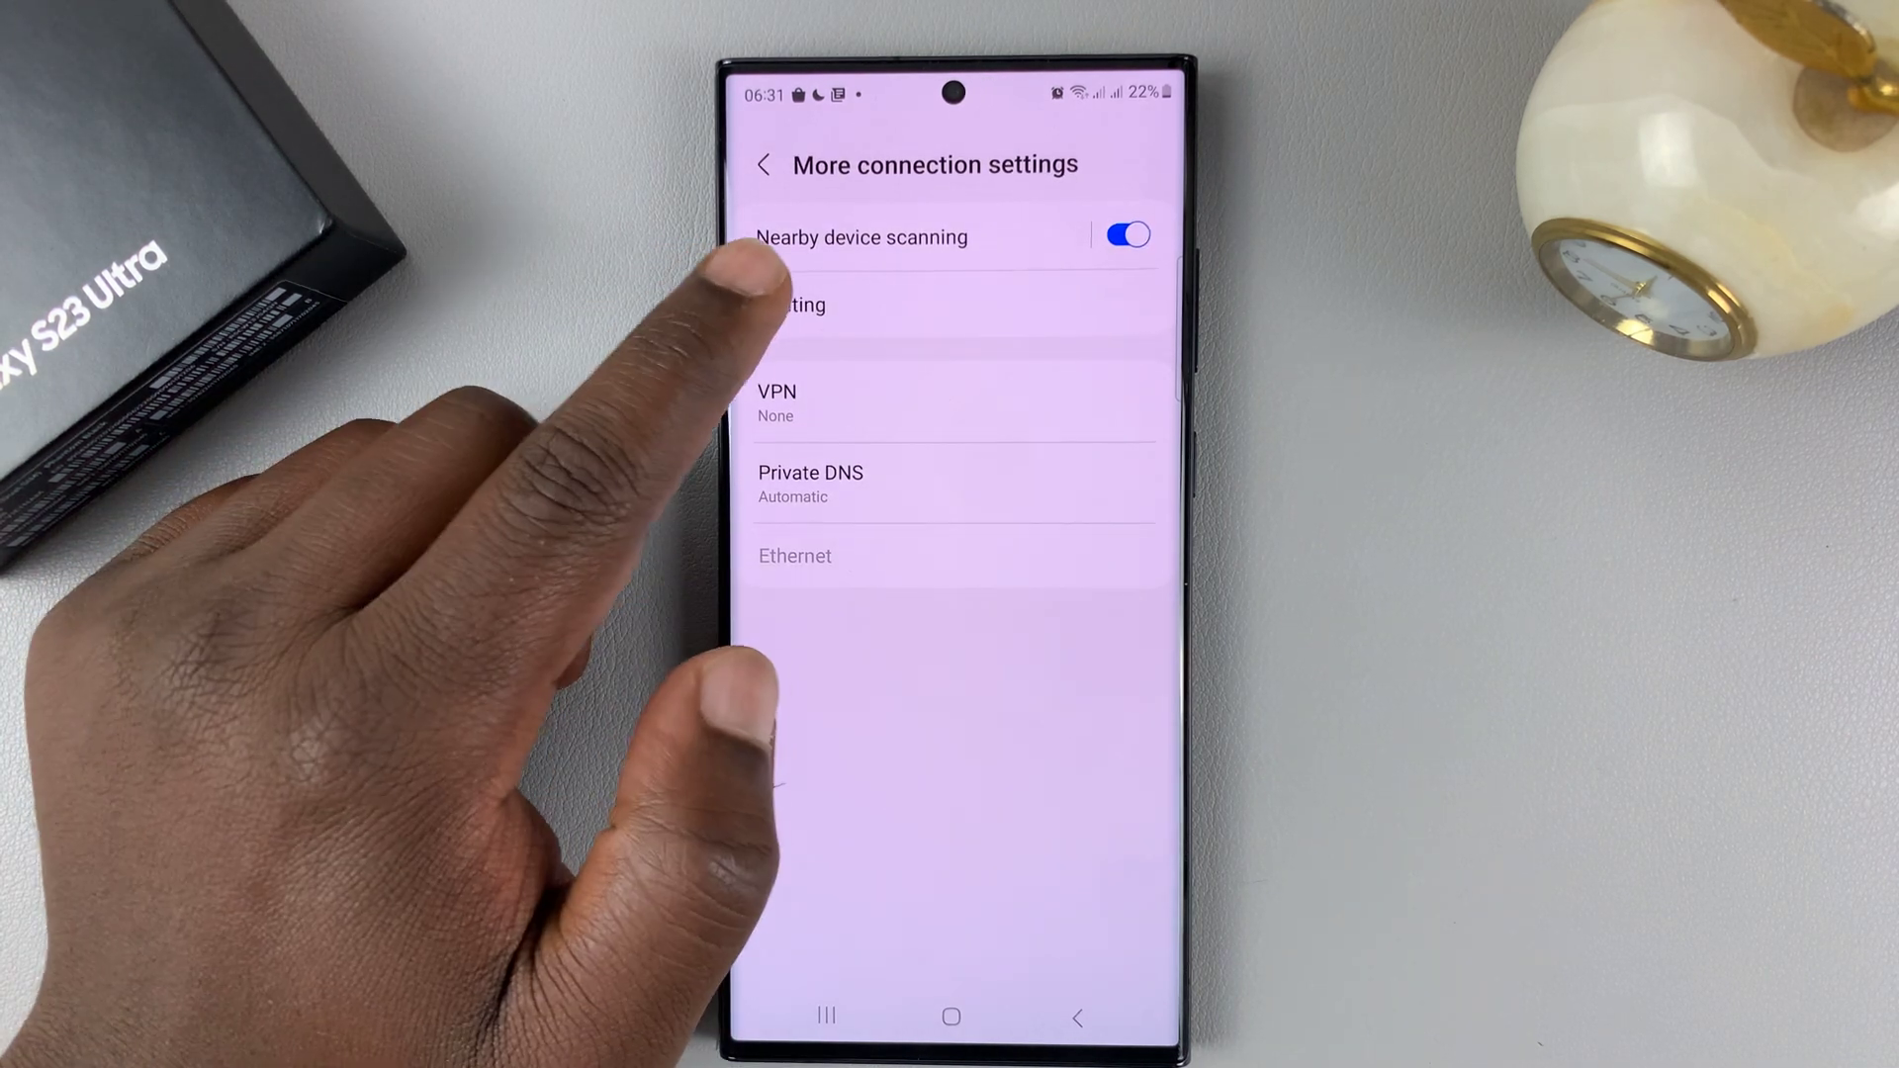
{"action": "left_click", "coordinate": [795, 305]}
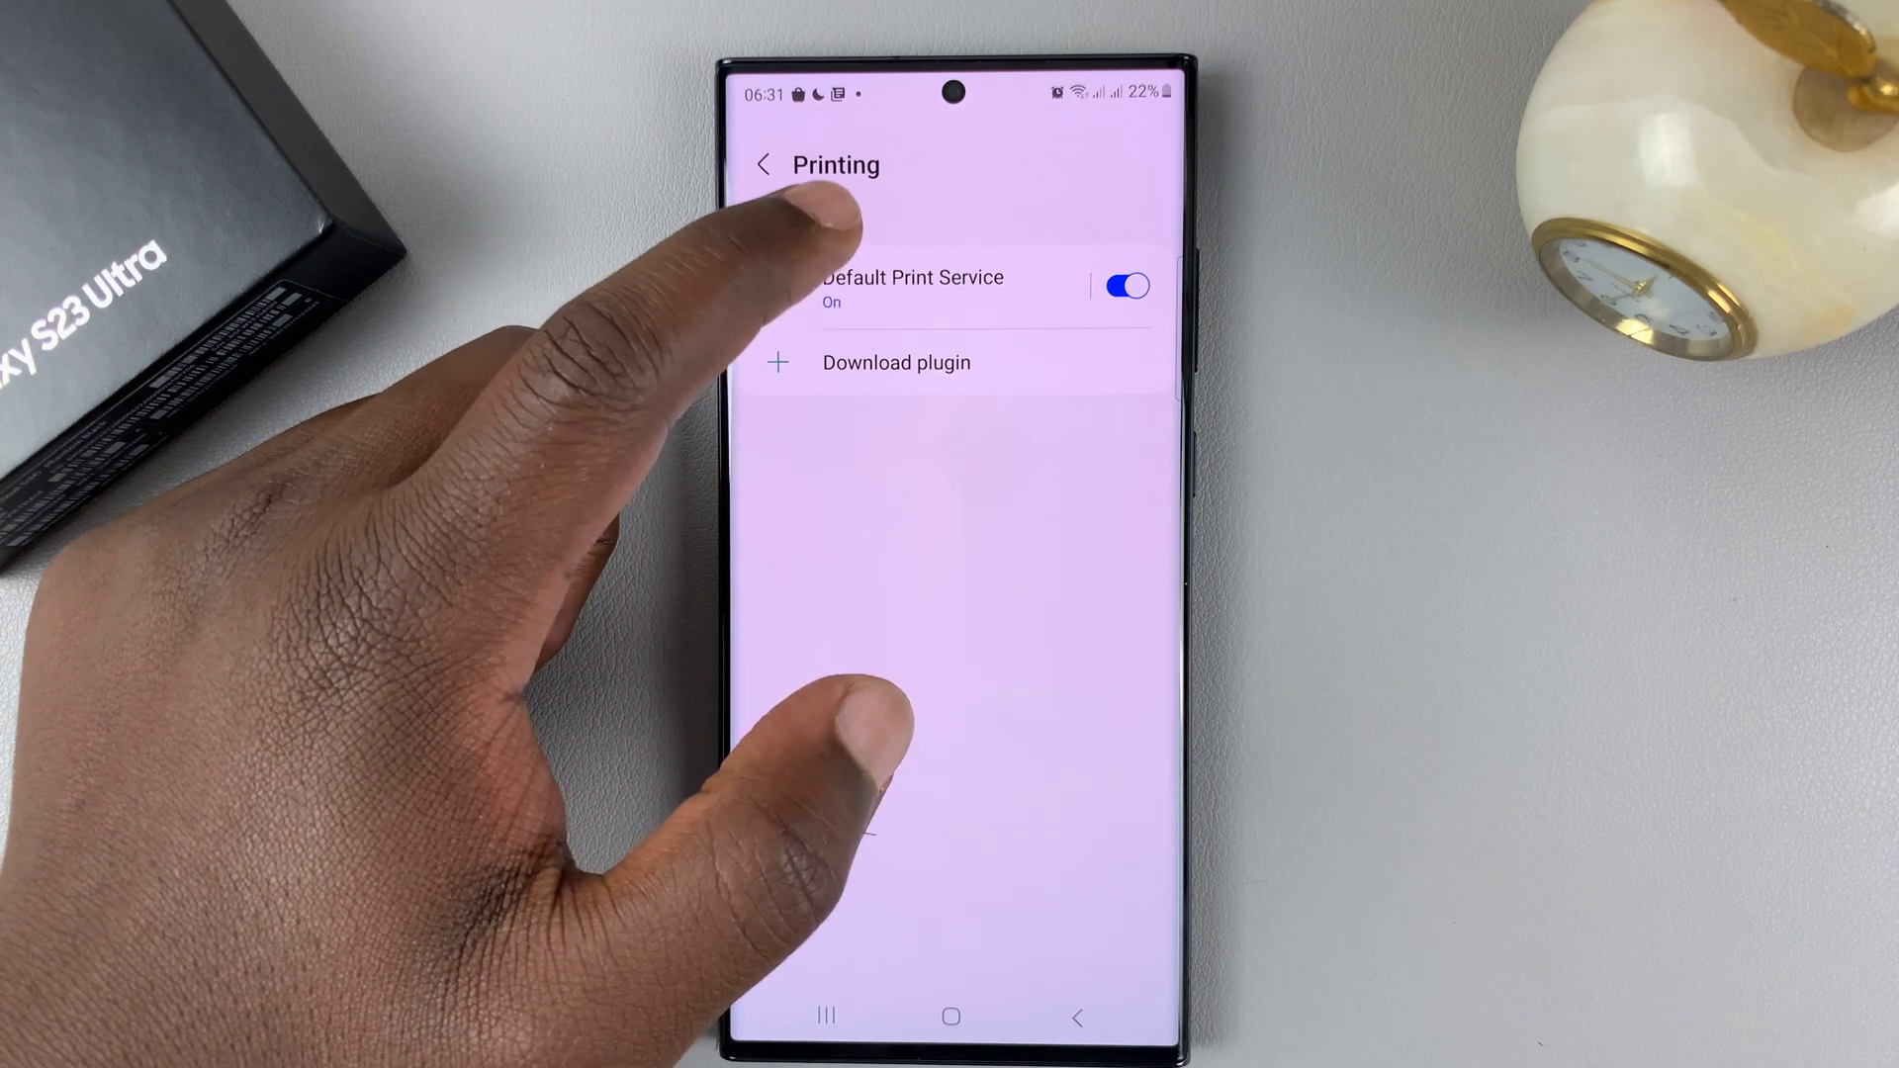
Under Default Print Service, select the EPSON L3250 Series printer and start the Epson install
{"action": "left_click", "coordinate": [891, 283]}
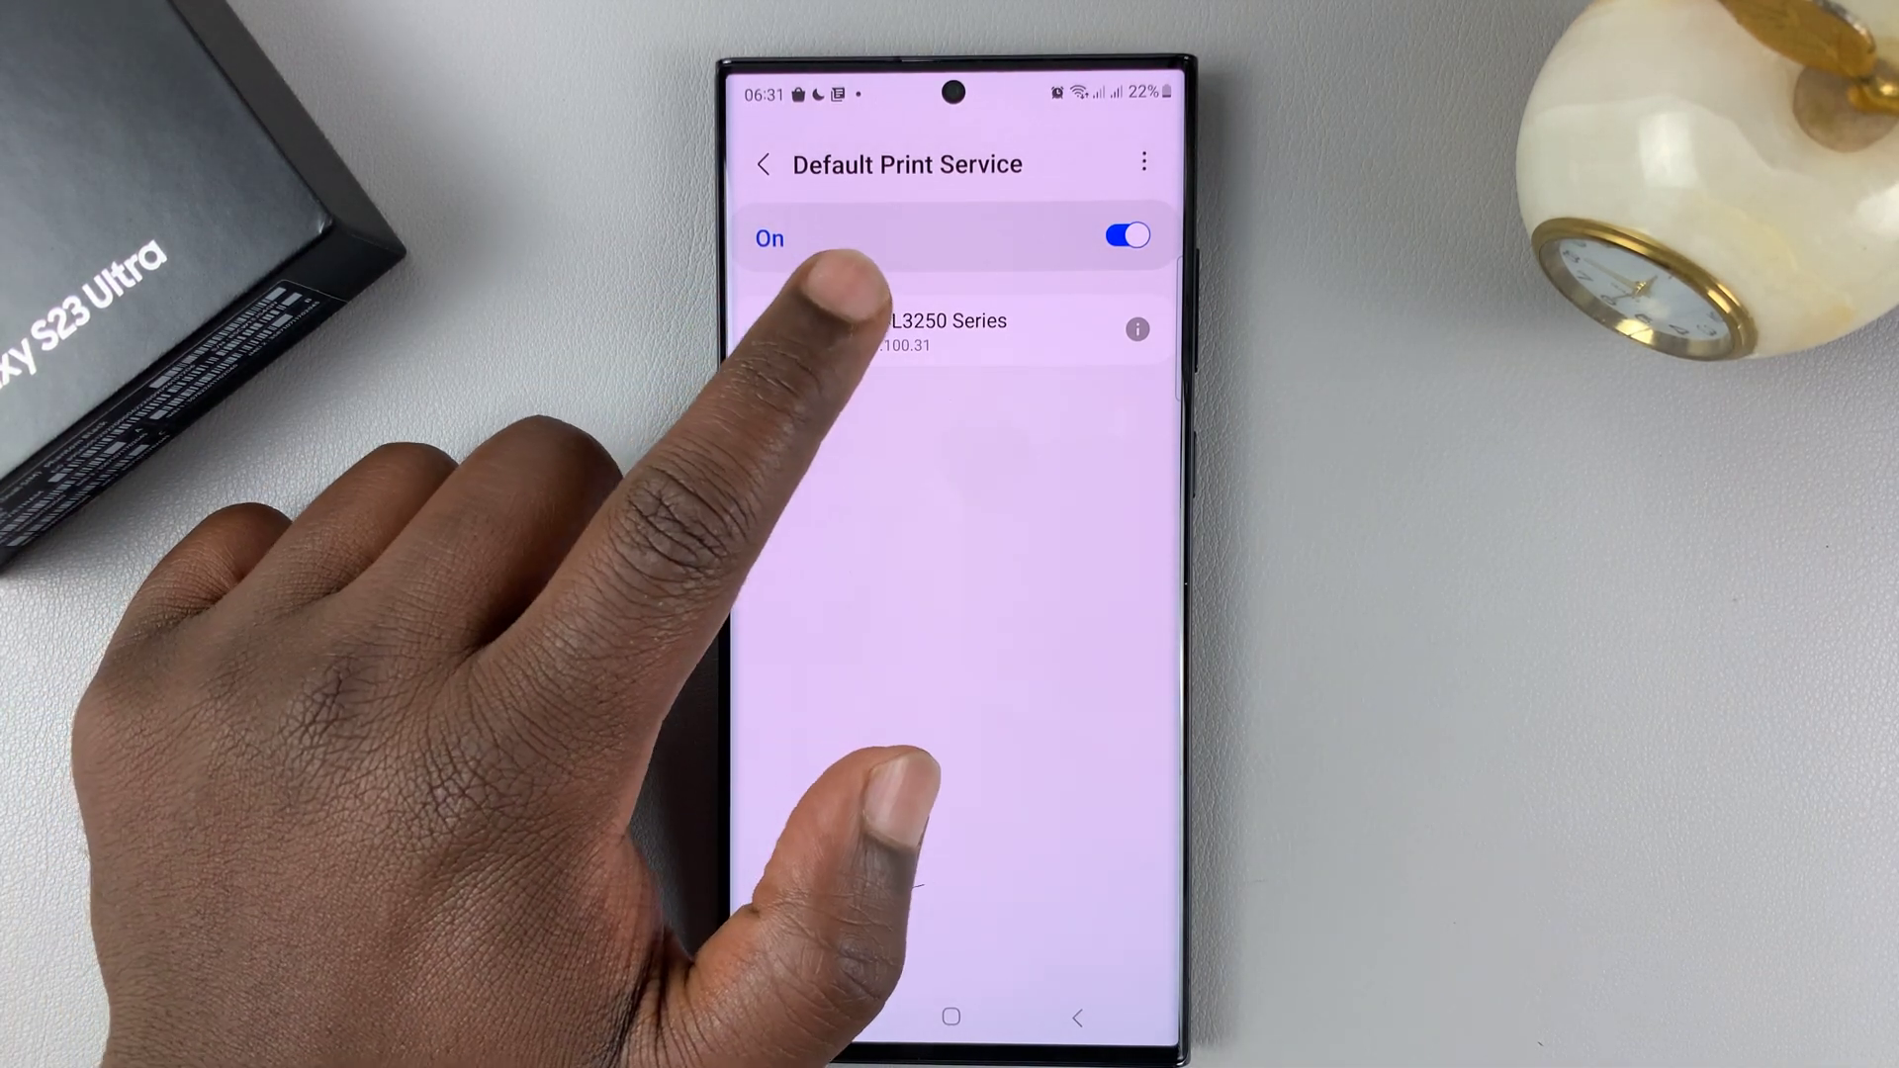
{"action": "left_click", "coordinate": [891, 324]}
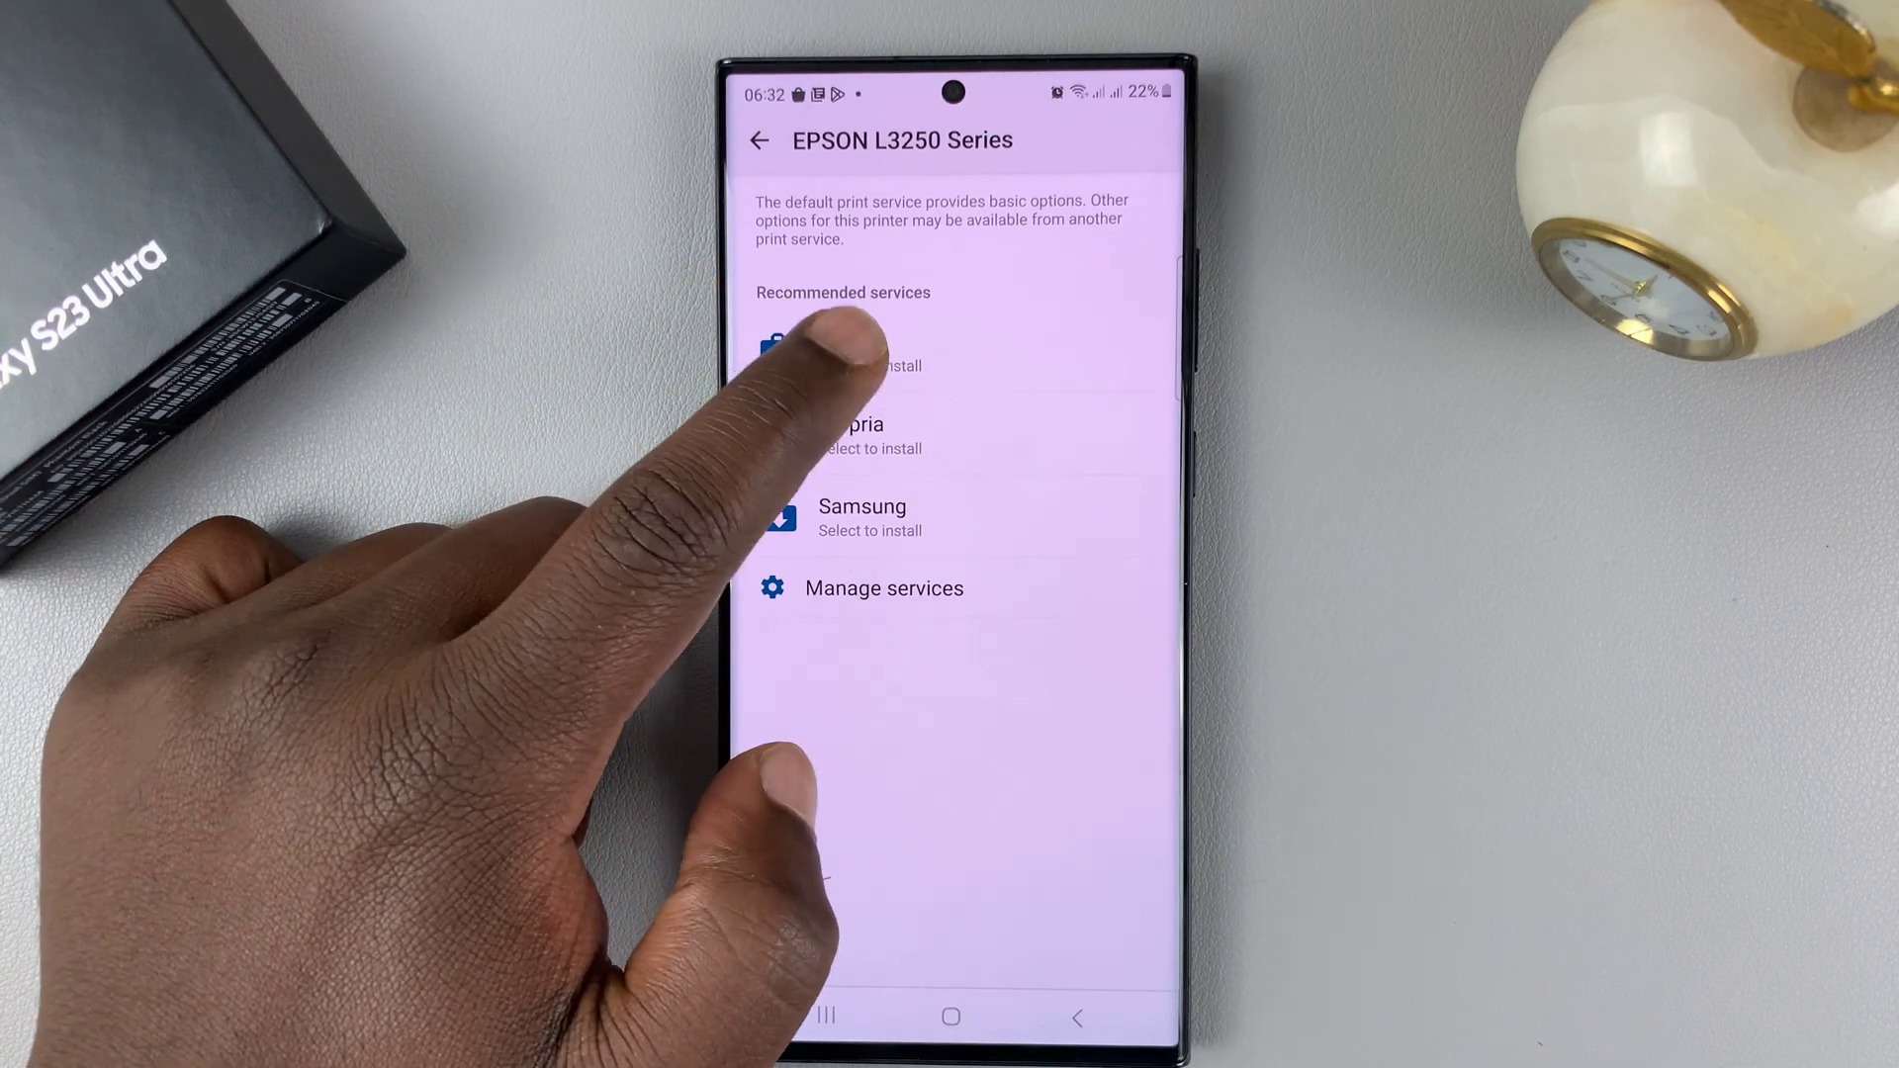
{"action": "left_click", "coordinate": [809, 351]}
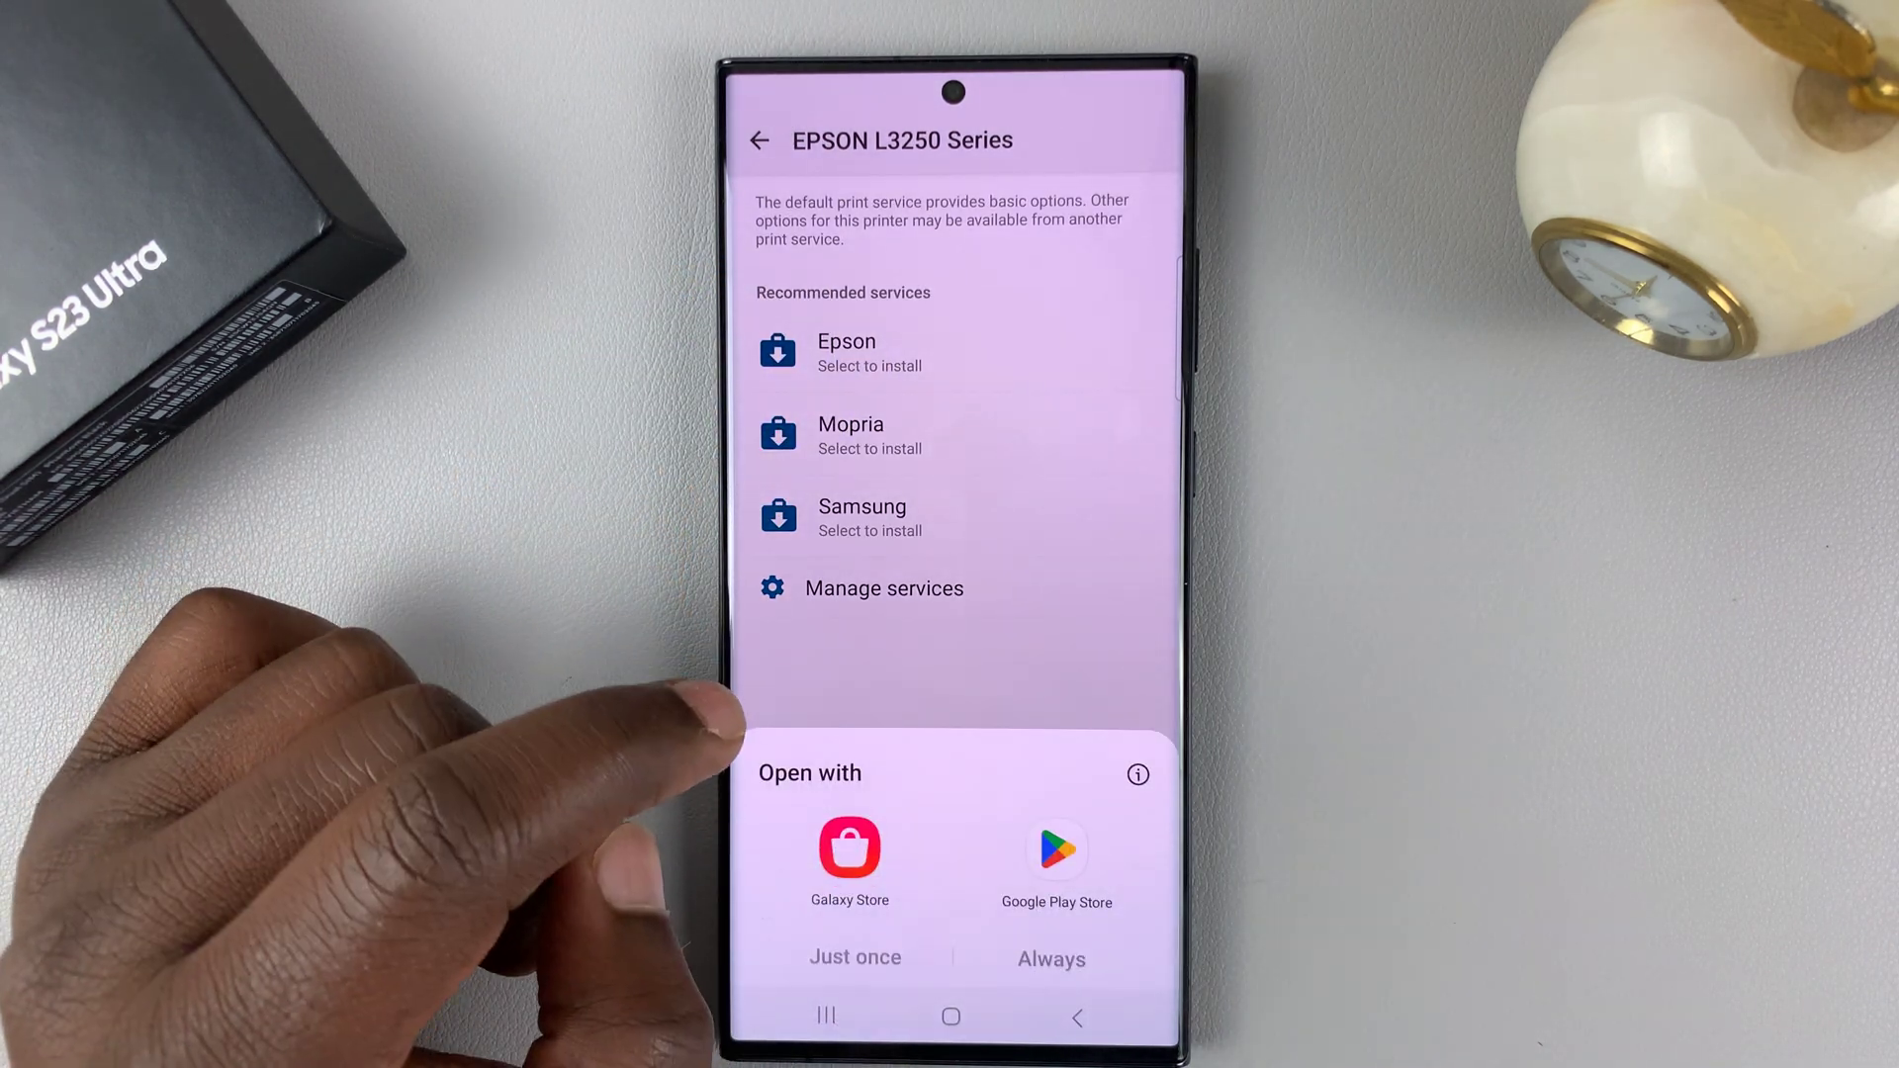
Install Epson Print Enabler from Google Play Store, opened just once
{"action": "left_click", "coordinate": [1057, 861]}
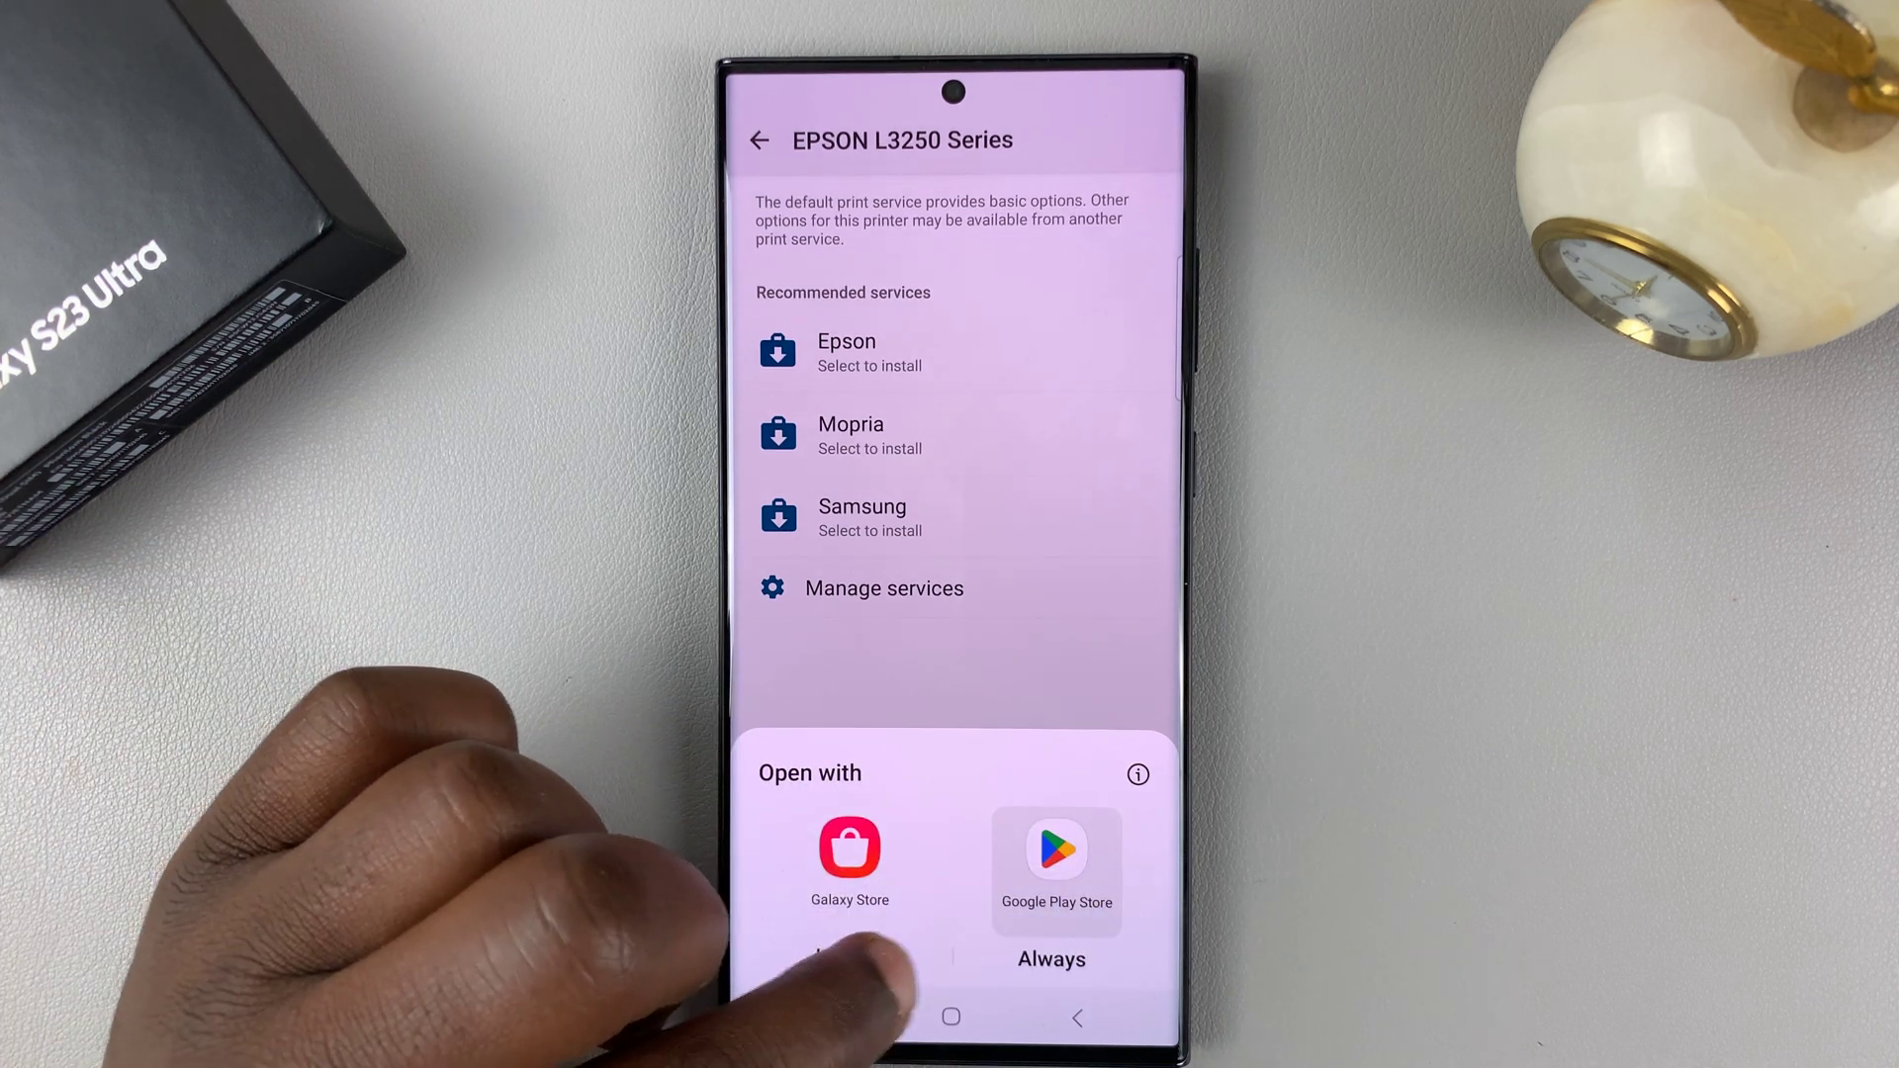
{"action": "left_click", "coordinate": [861, 959]}
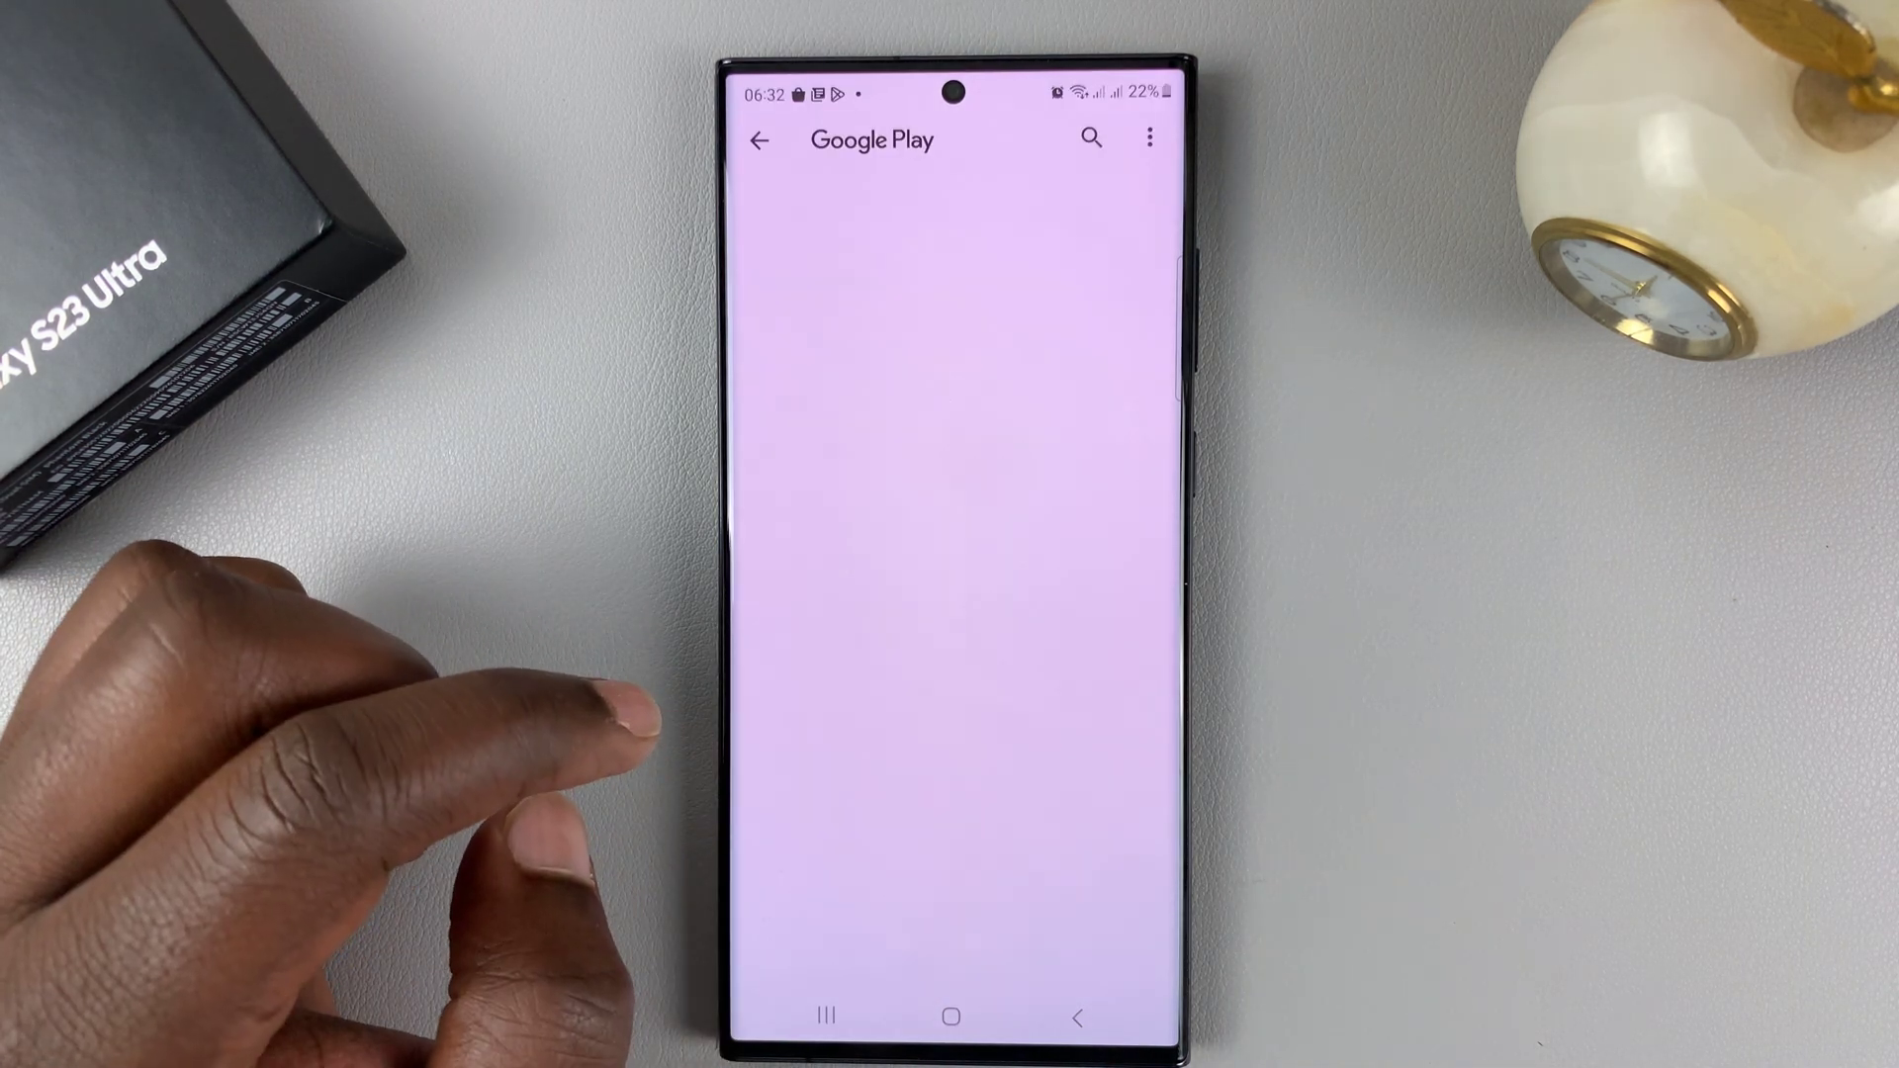
{"action": "left_click", "coordinate": [954, 411]}
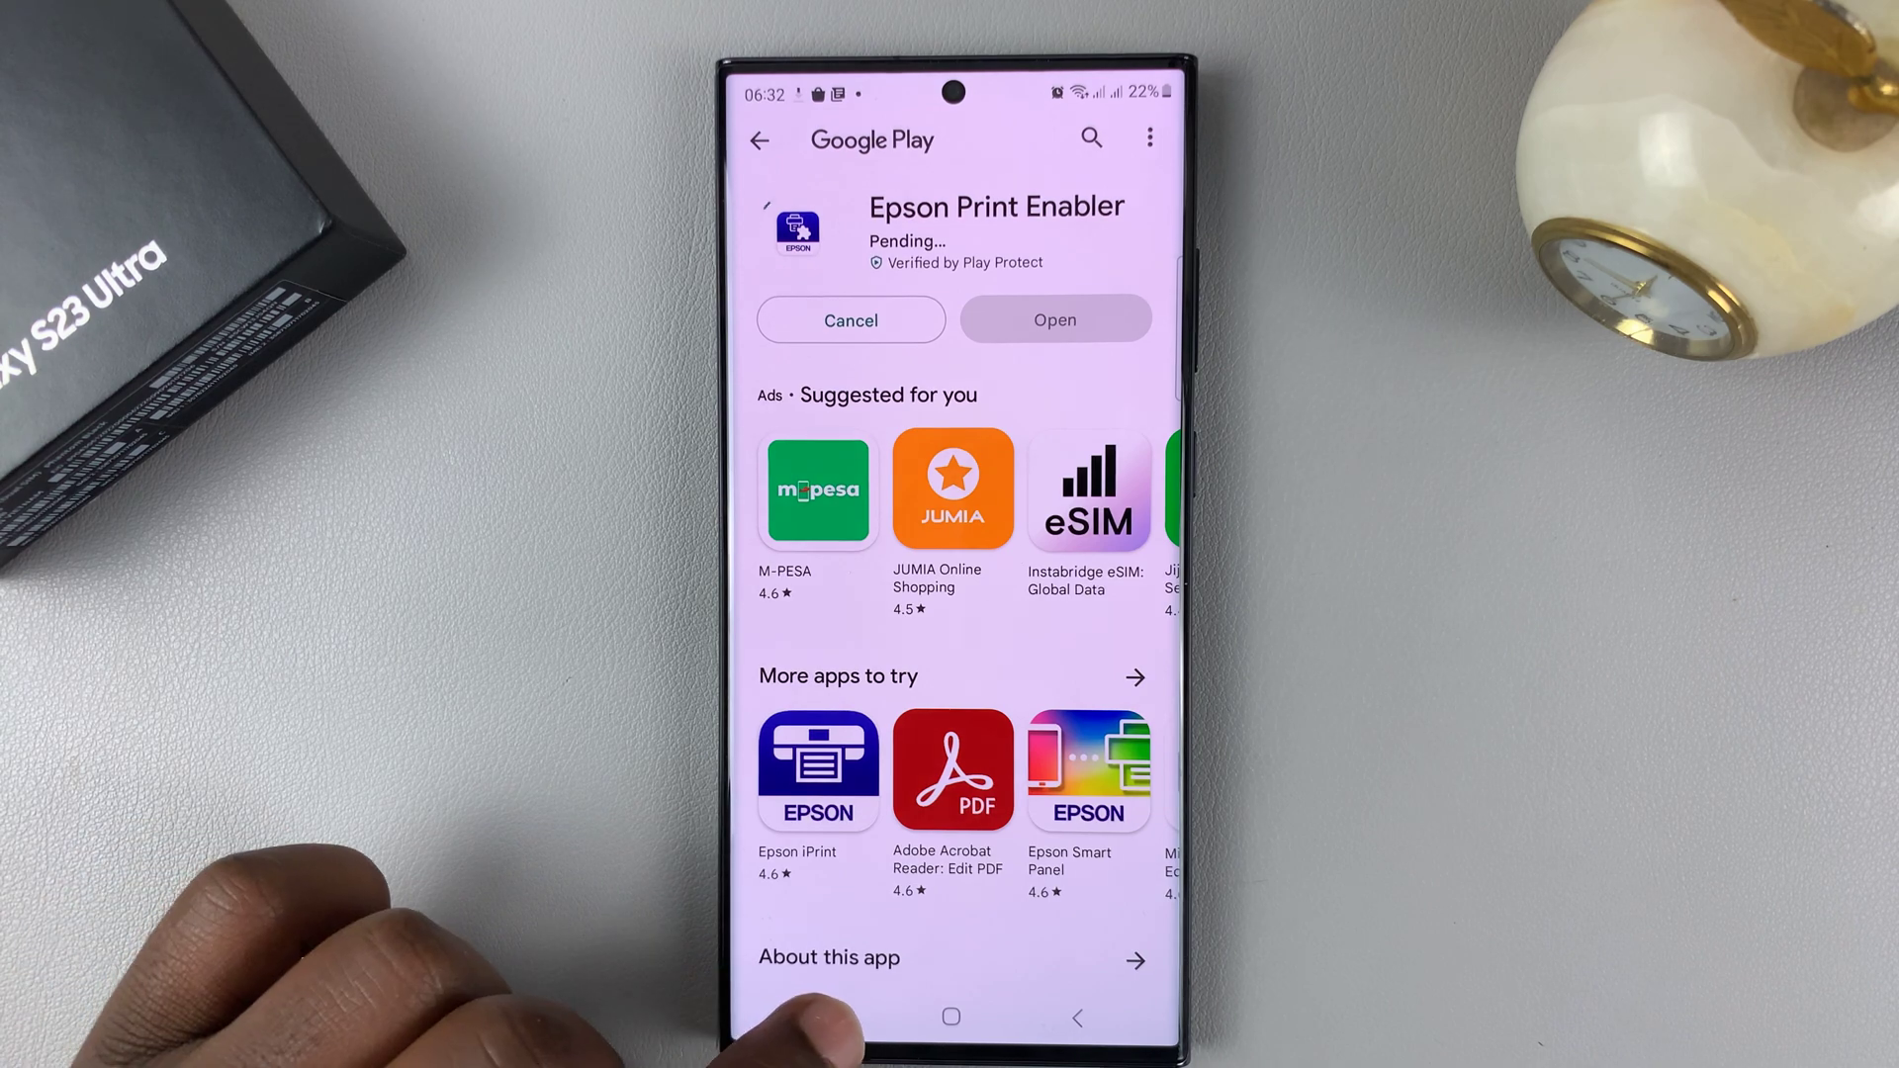
Return to the printer's service list and install Mopria Print Service
{"action": "left_click", "coordinate": [828, 1017]}
{"action": "left_click", "coordinate": [920, 697]}
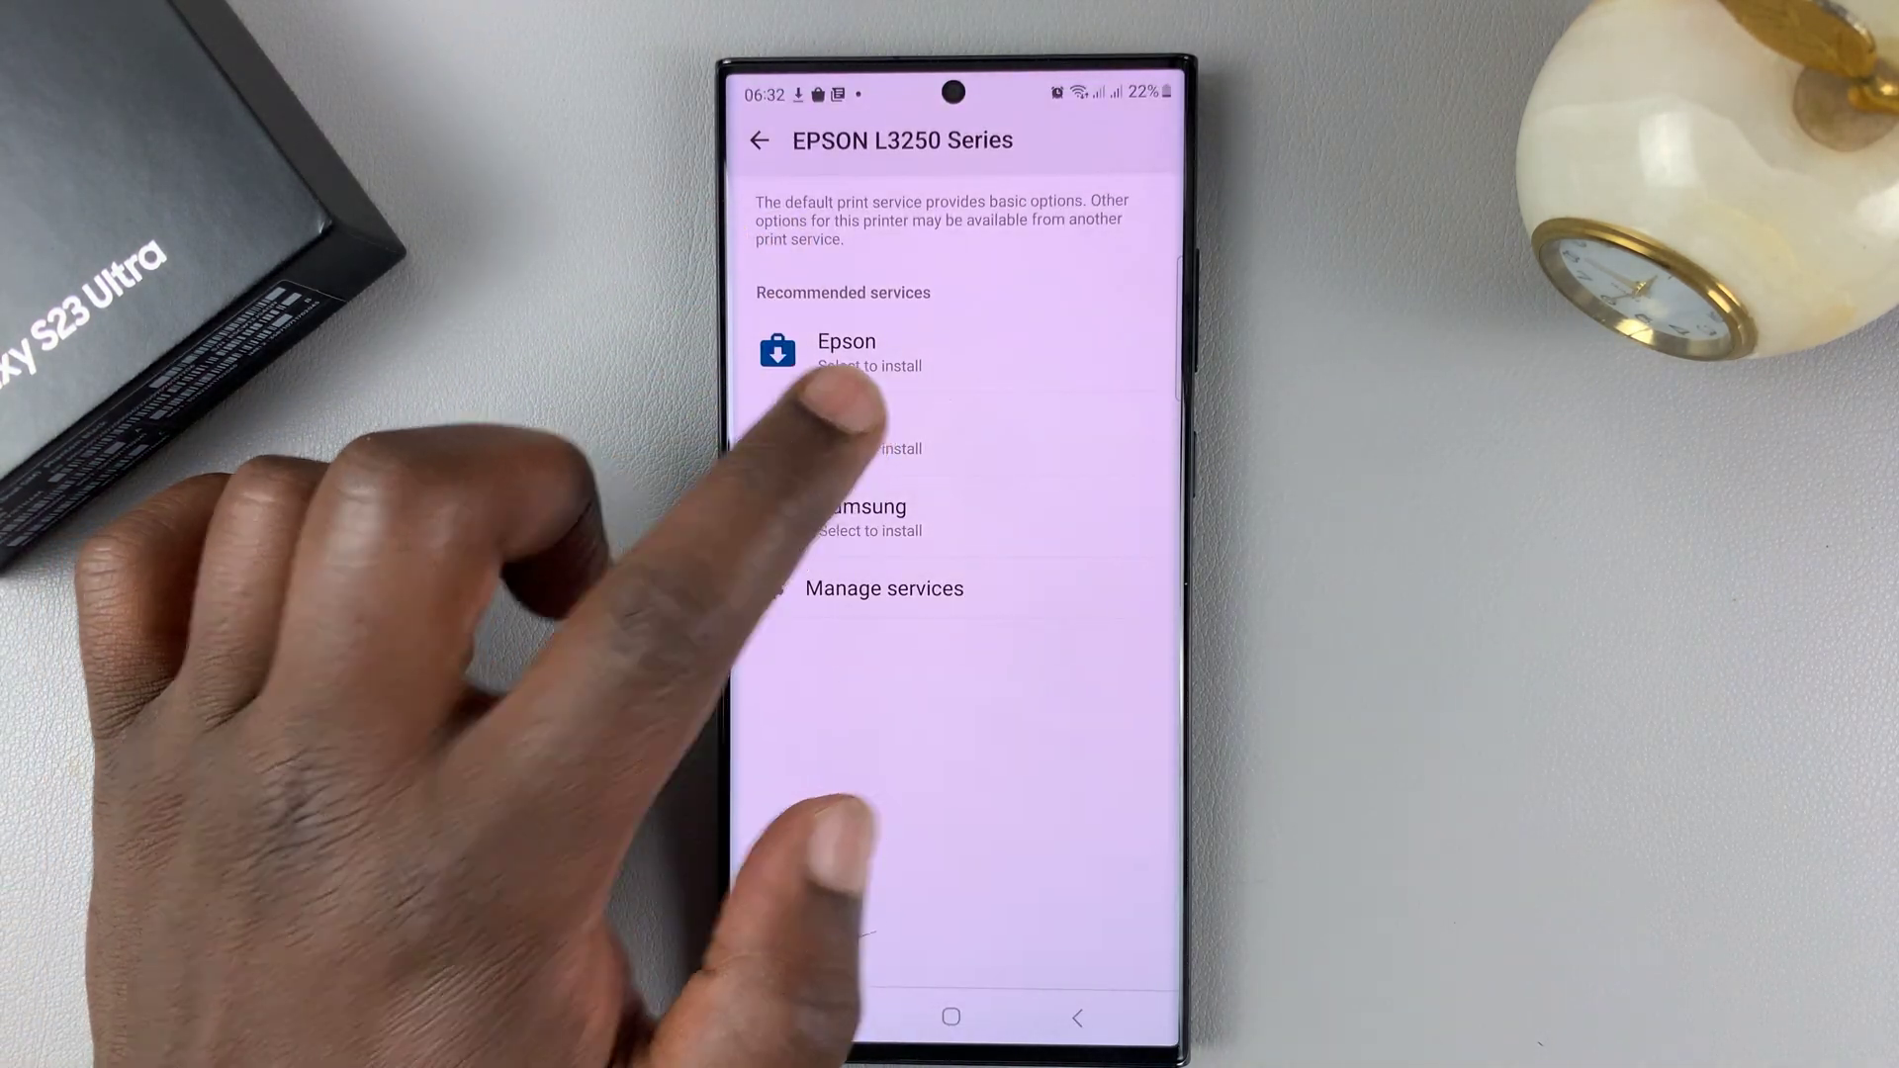
{"action": "left_click", "coordinate": [861, 435]}
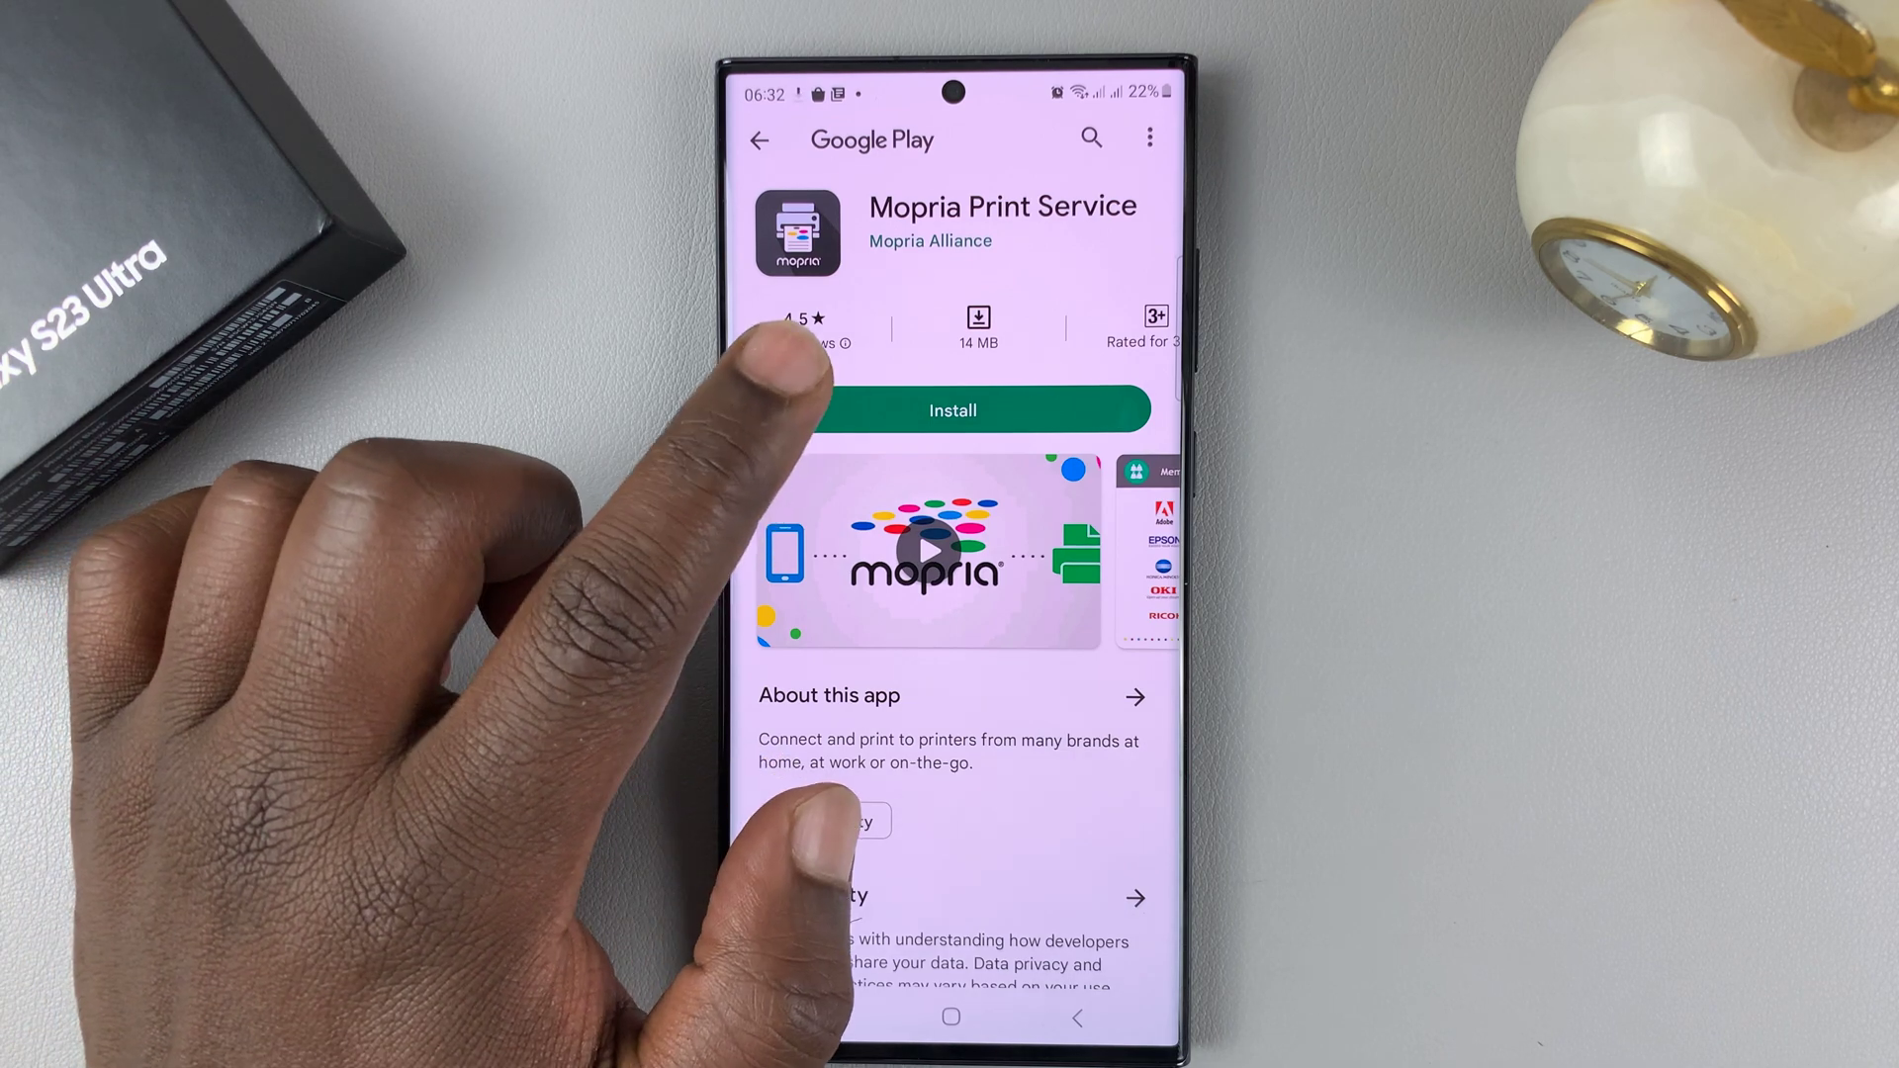
{"action": "left_click", "coordinate": [877, 408]}
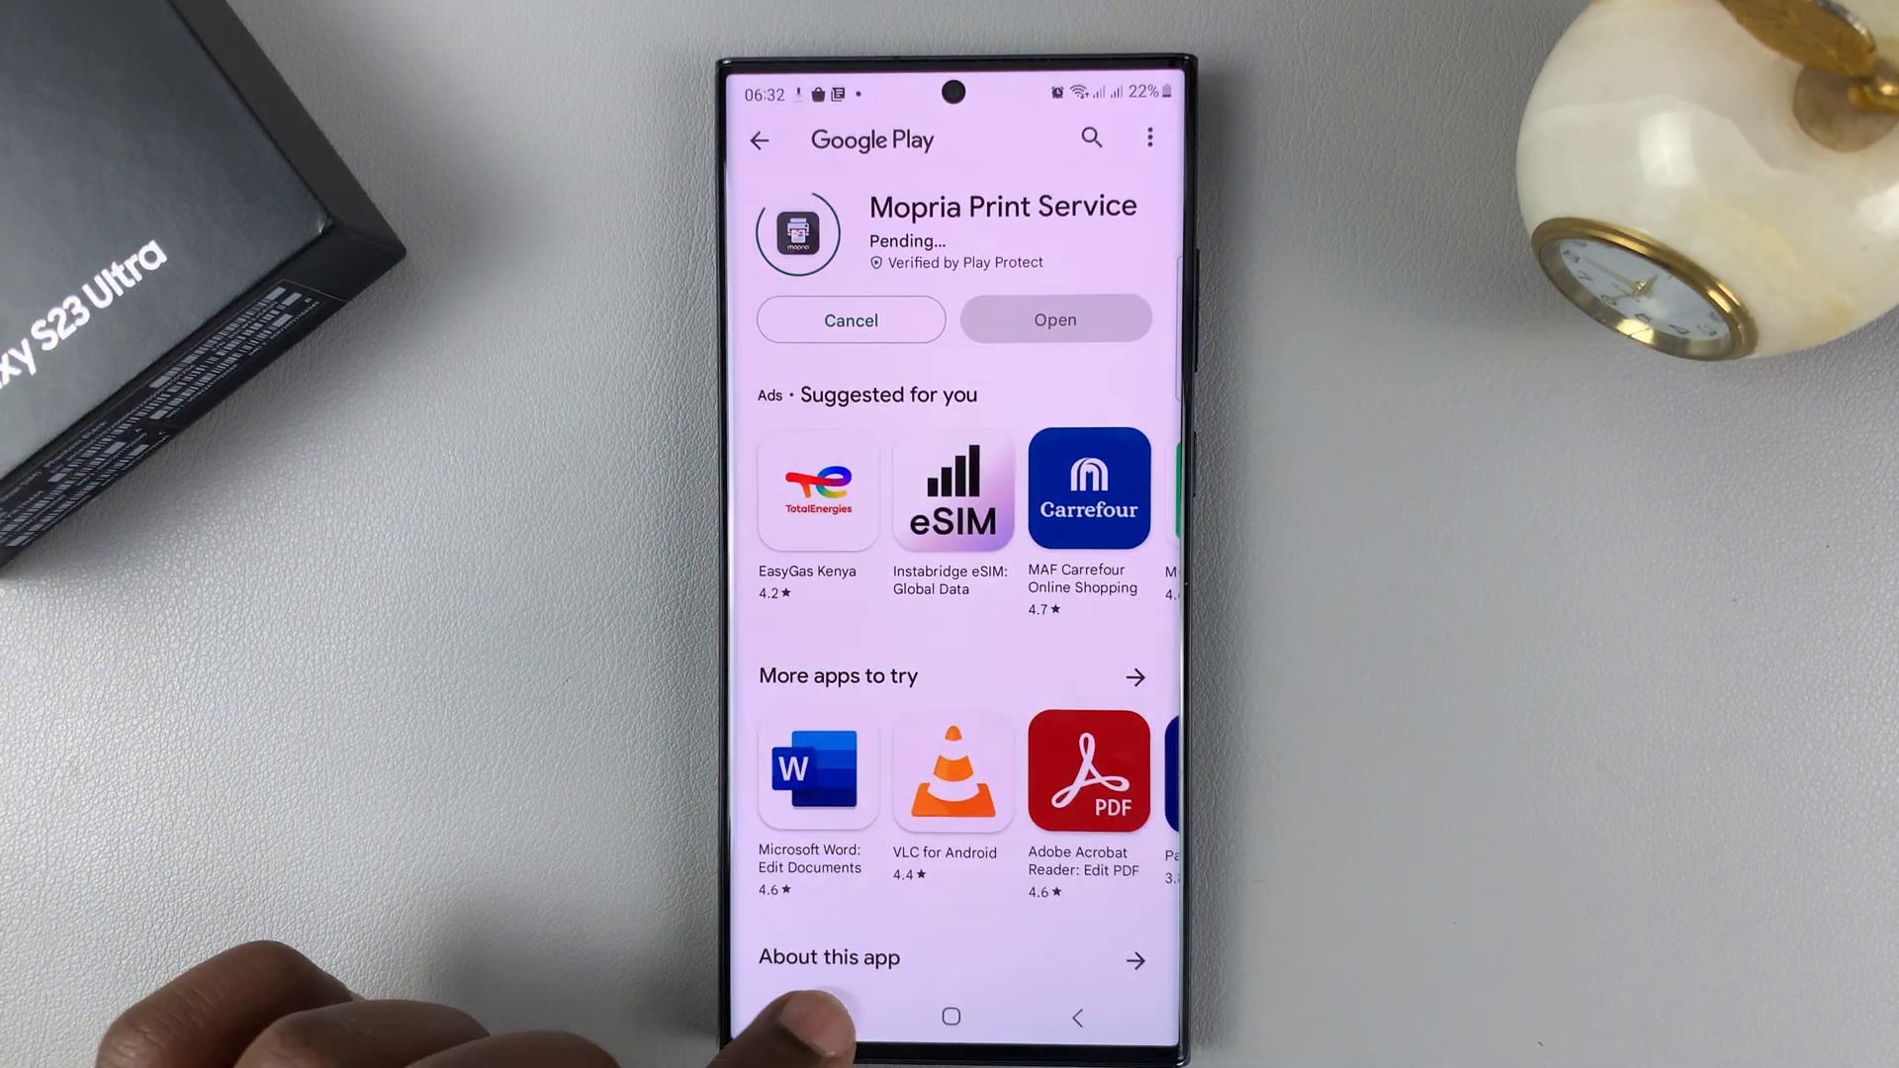
Install Samsung Print Service Plugin, then return to the printer's service list
{"action": "left_click", "coordinate": [827, 1018]}
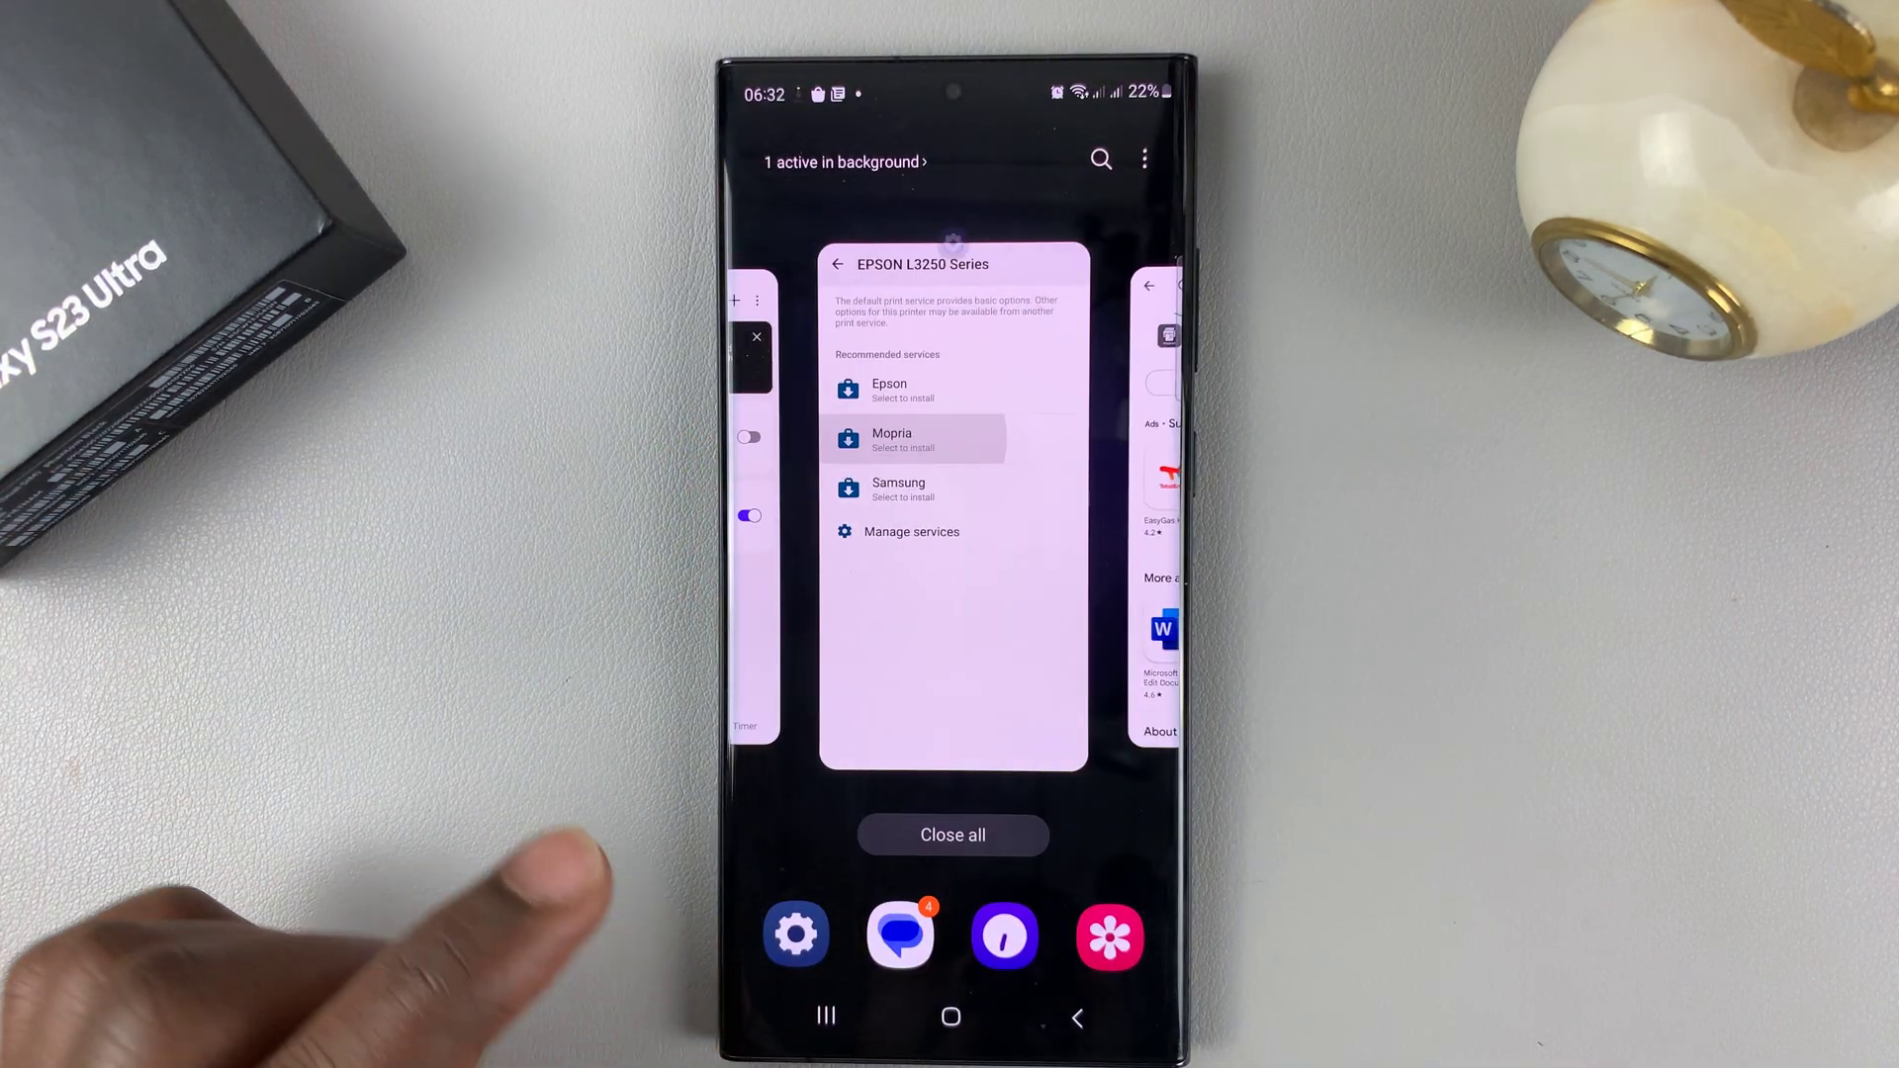
{"action": "left_click", "coordinate": [913, 579]}
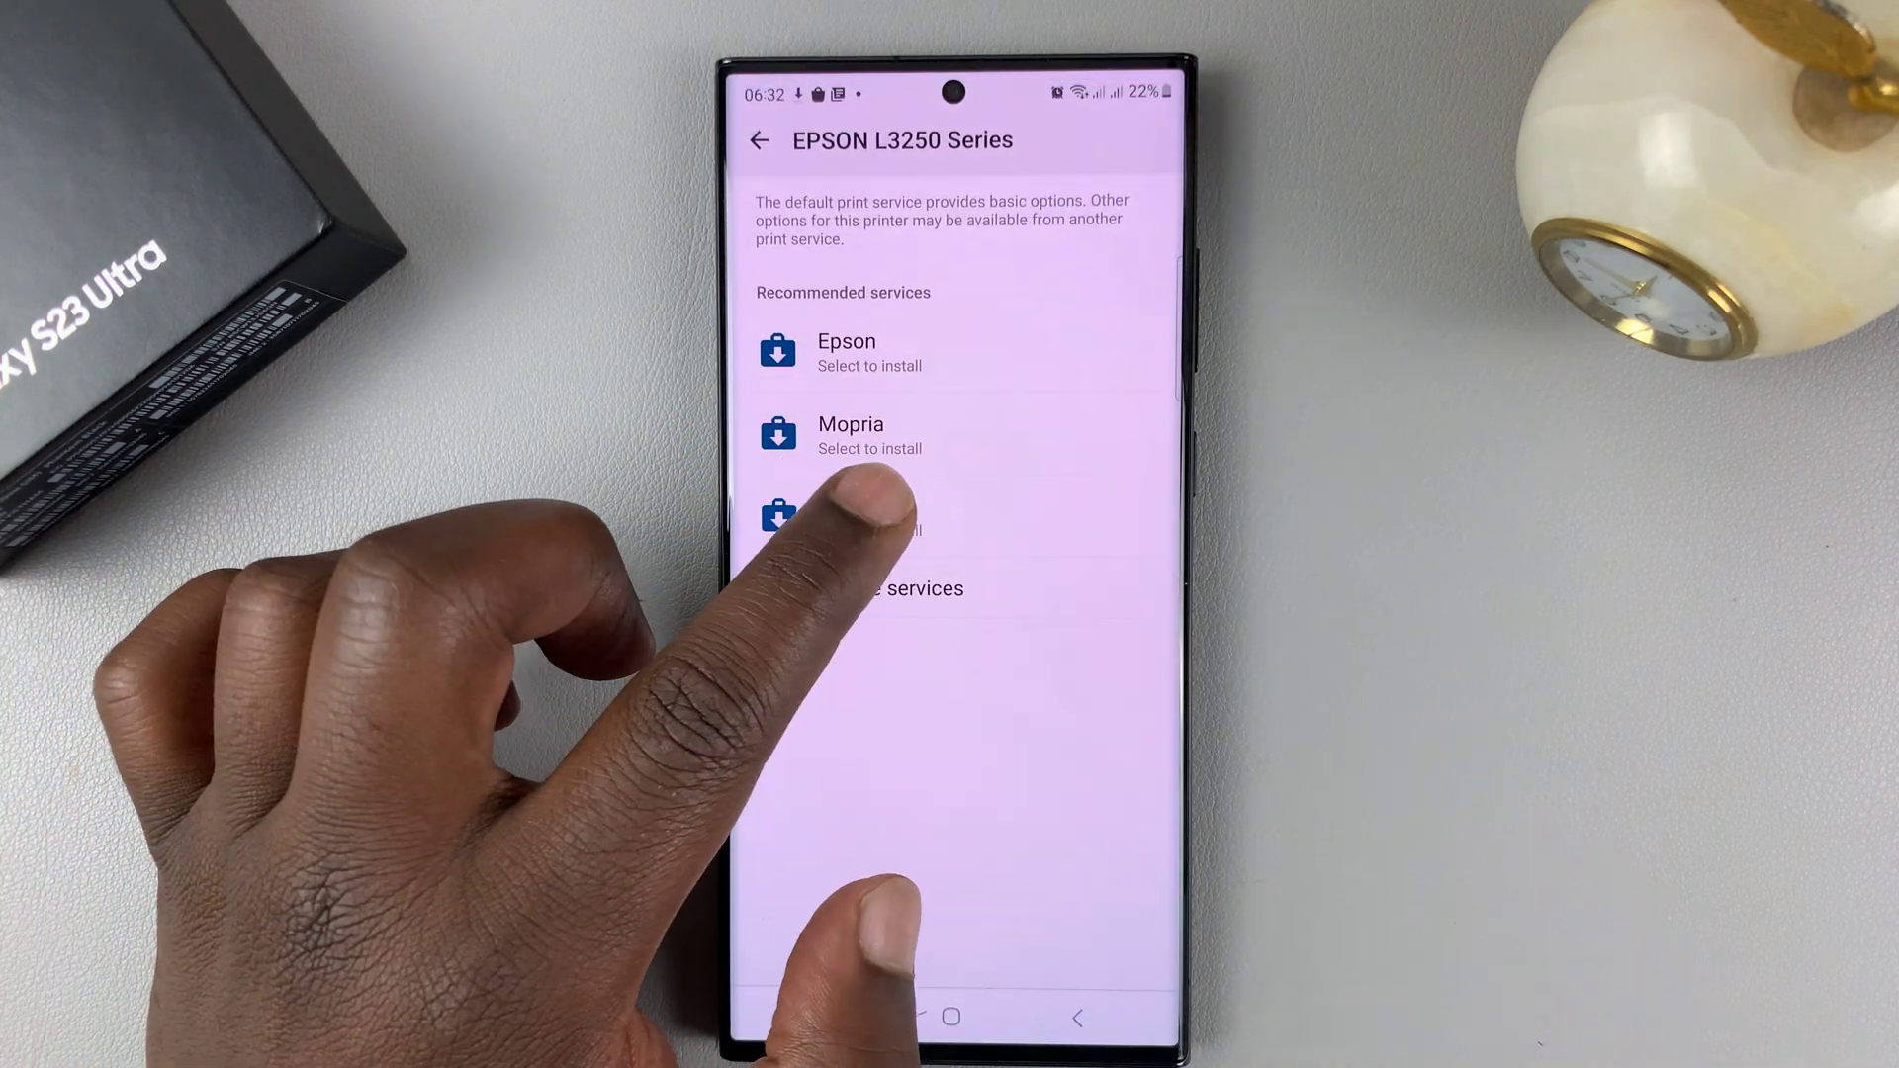
{"action": "left_click", "coordinate": [877, 519]}
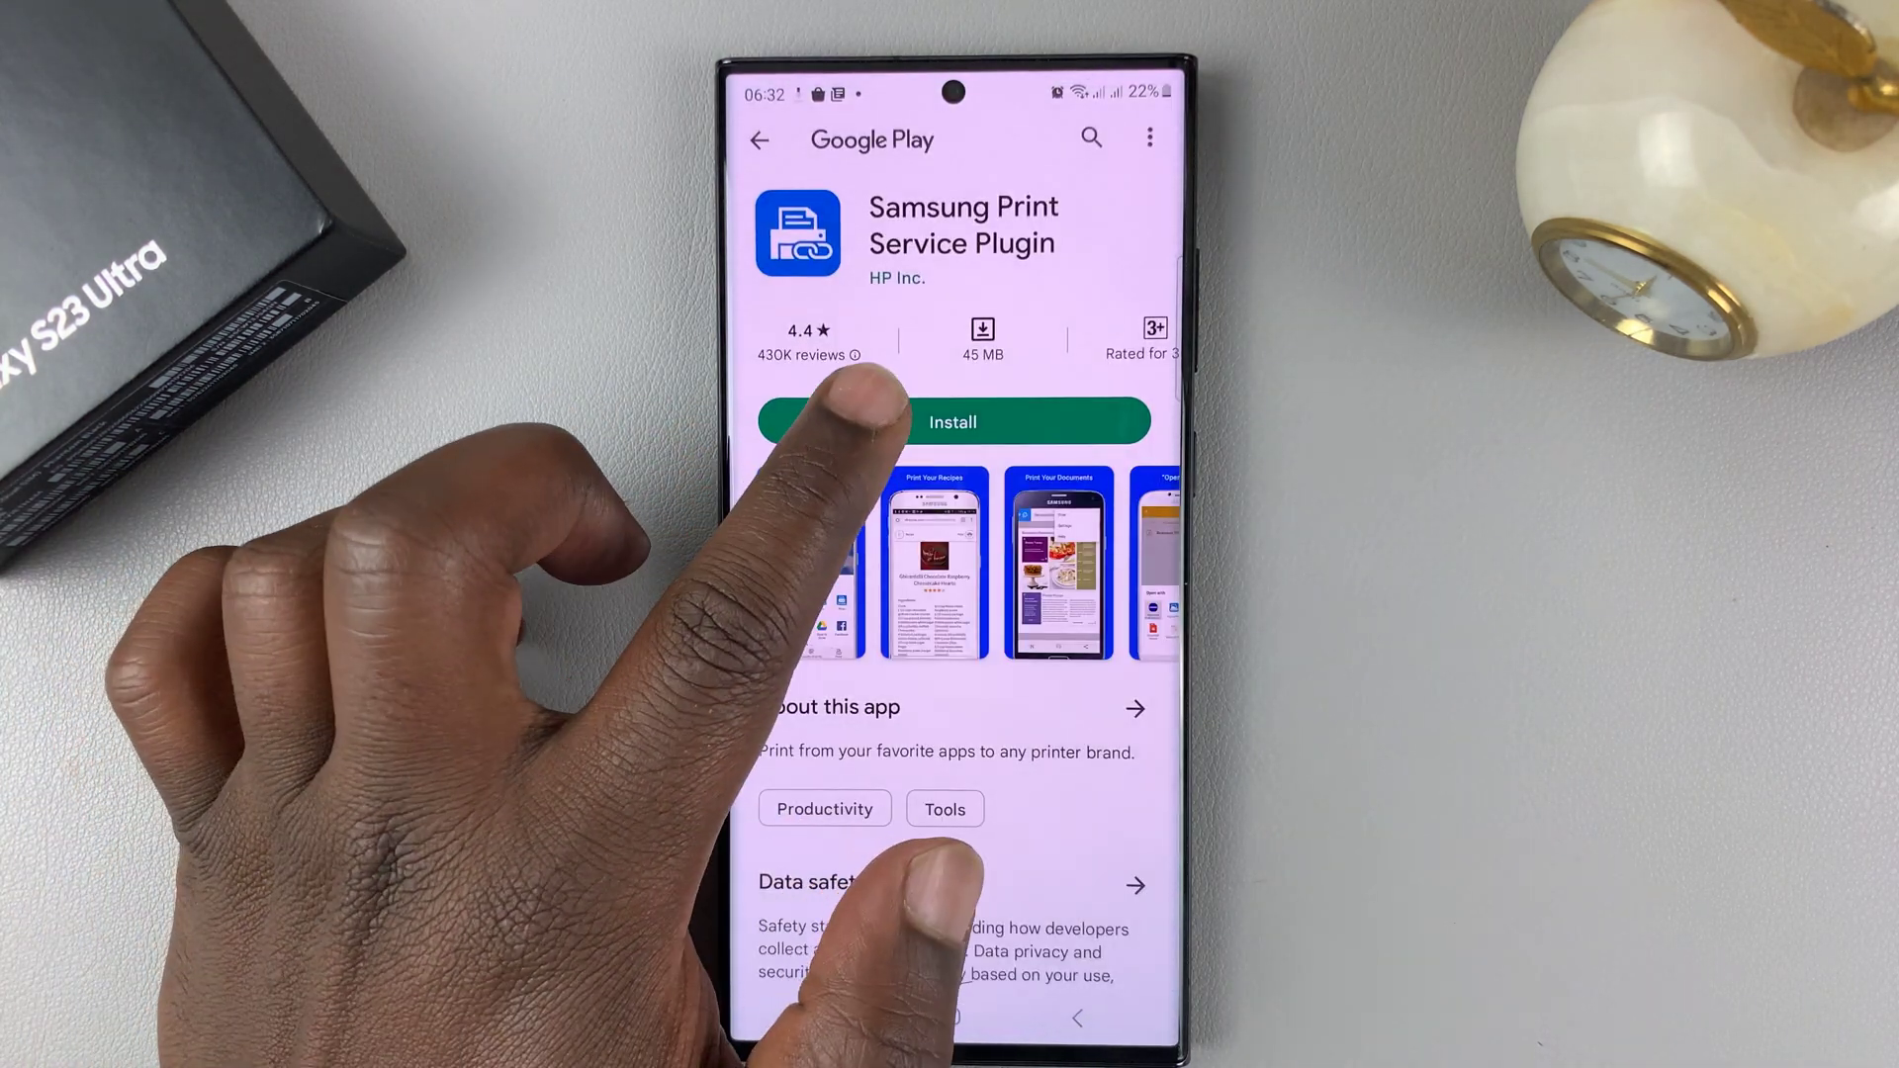
{"action": "left_click", "coordinate": [912, 423]}
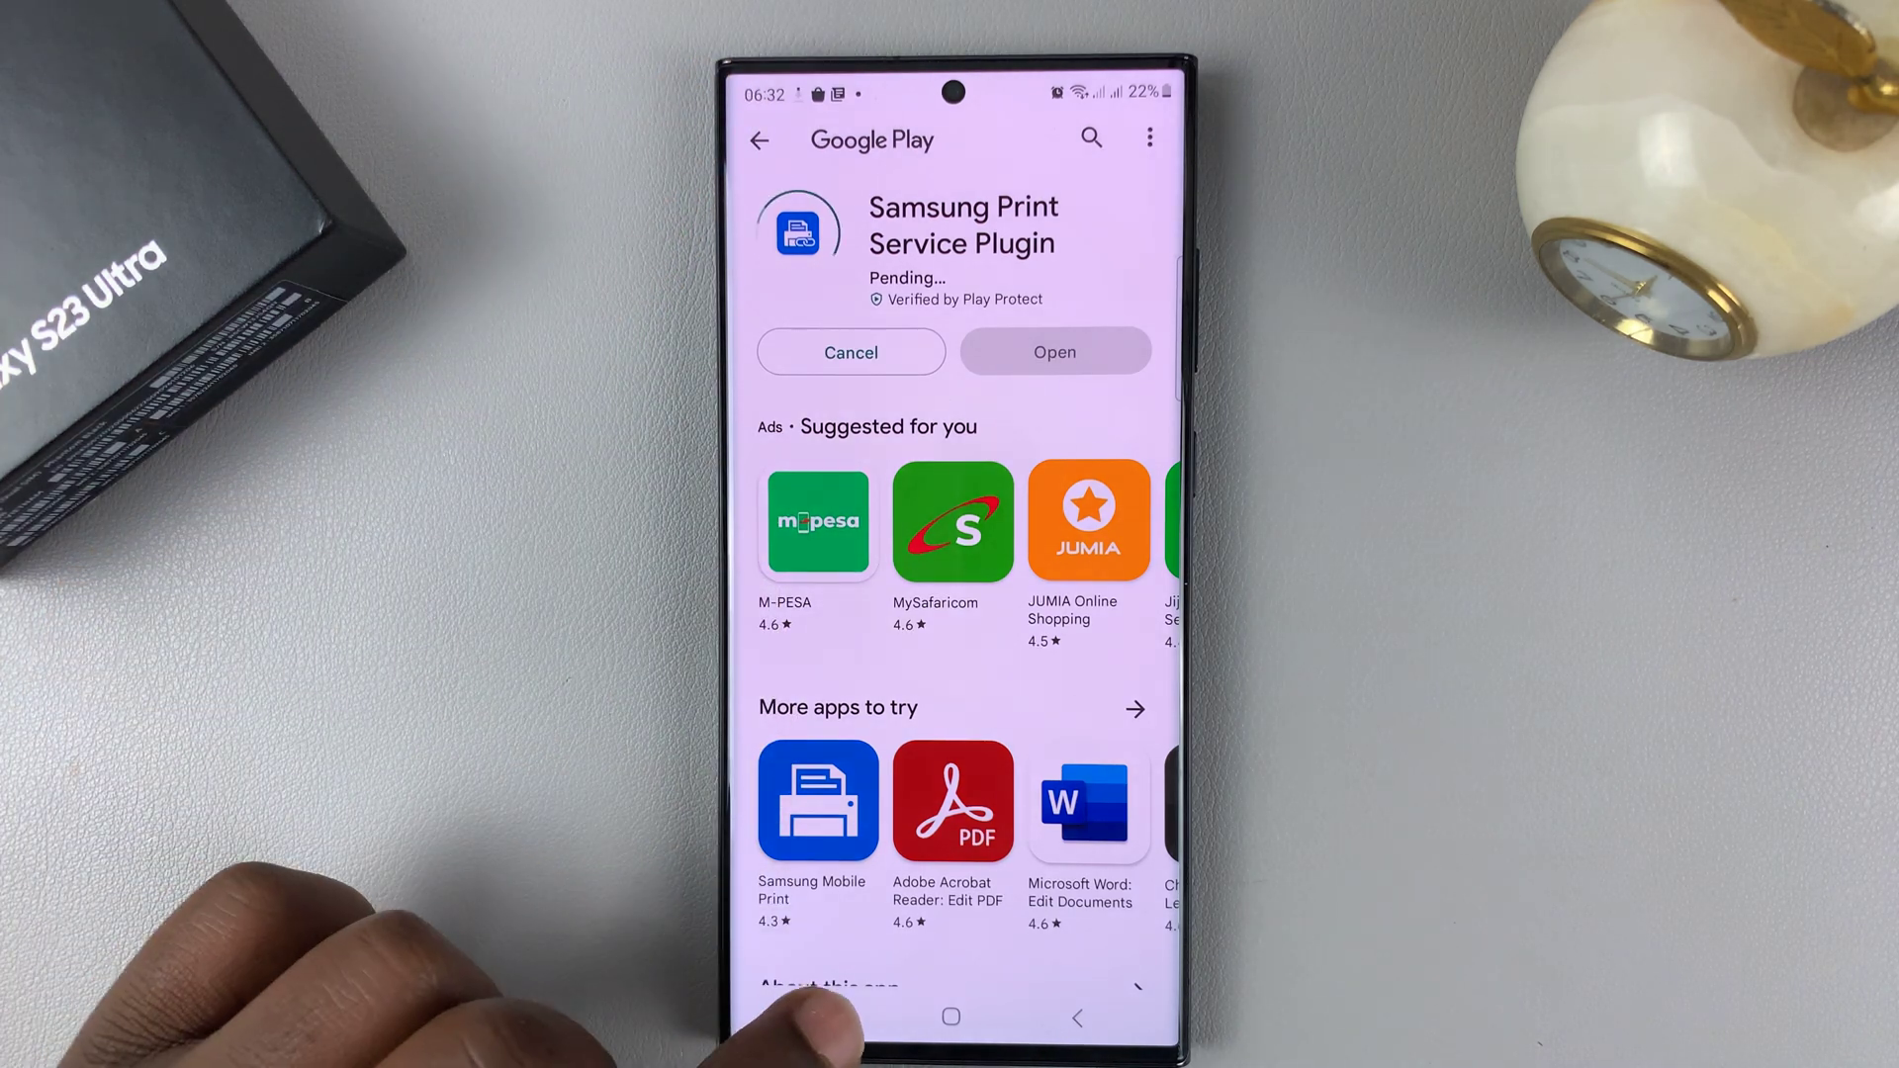
{"action": "left_click", "coordinate": [826, 1016]}
{"action": "left_click", "coordinate": [892, 594]}
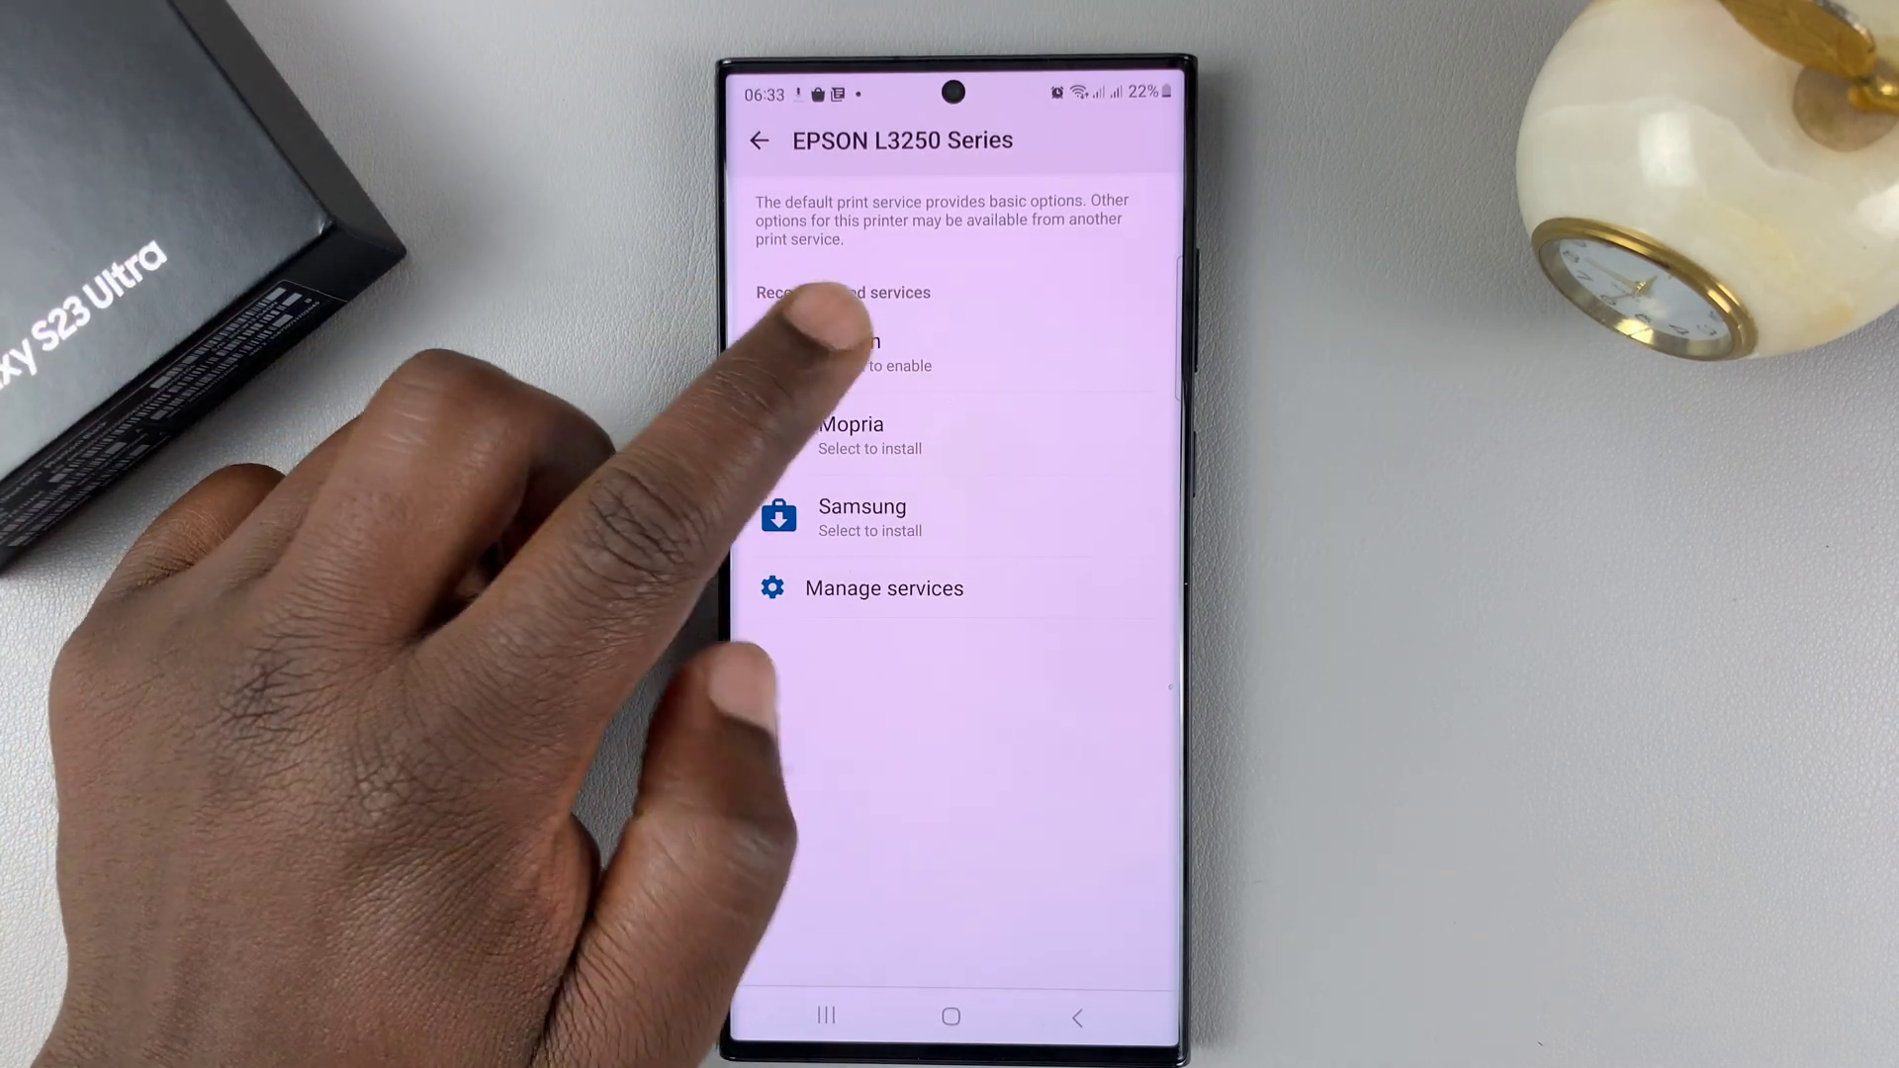
Enable the Epson, Mopria and Samsung print services, then check the enabled list
{"action": "left_click", "coordinate": [853, 352]}
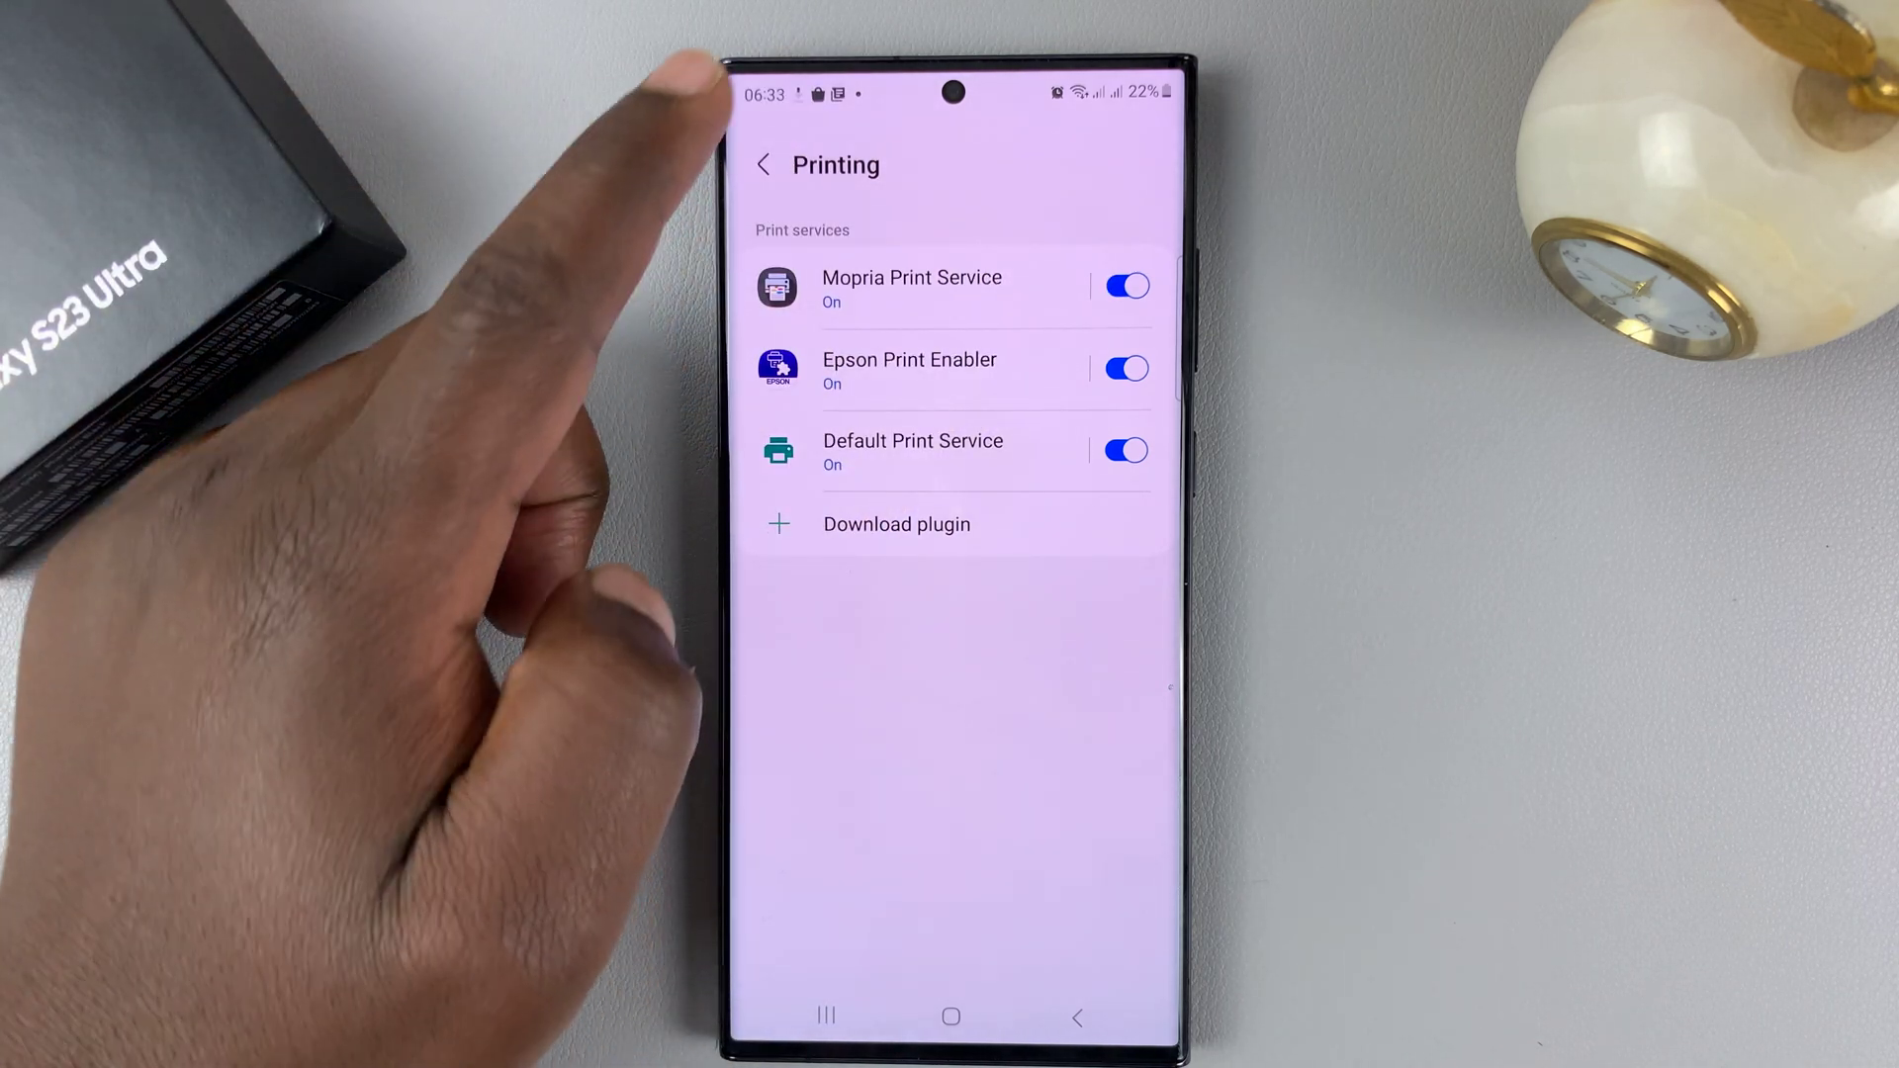
{"action": "left_click", "coordinate": [763, 165]}
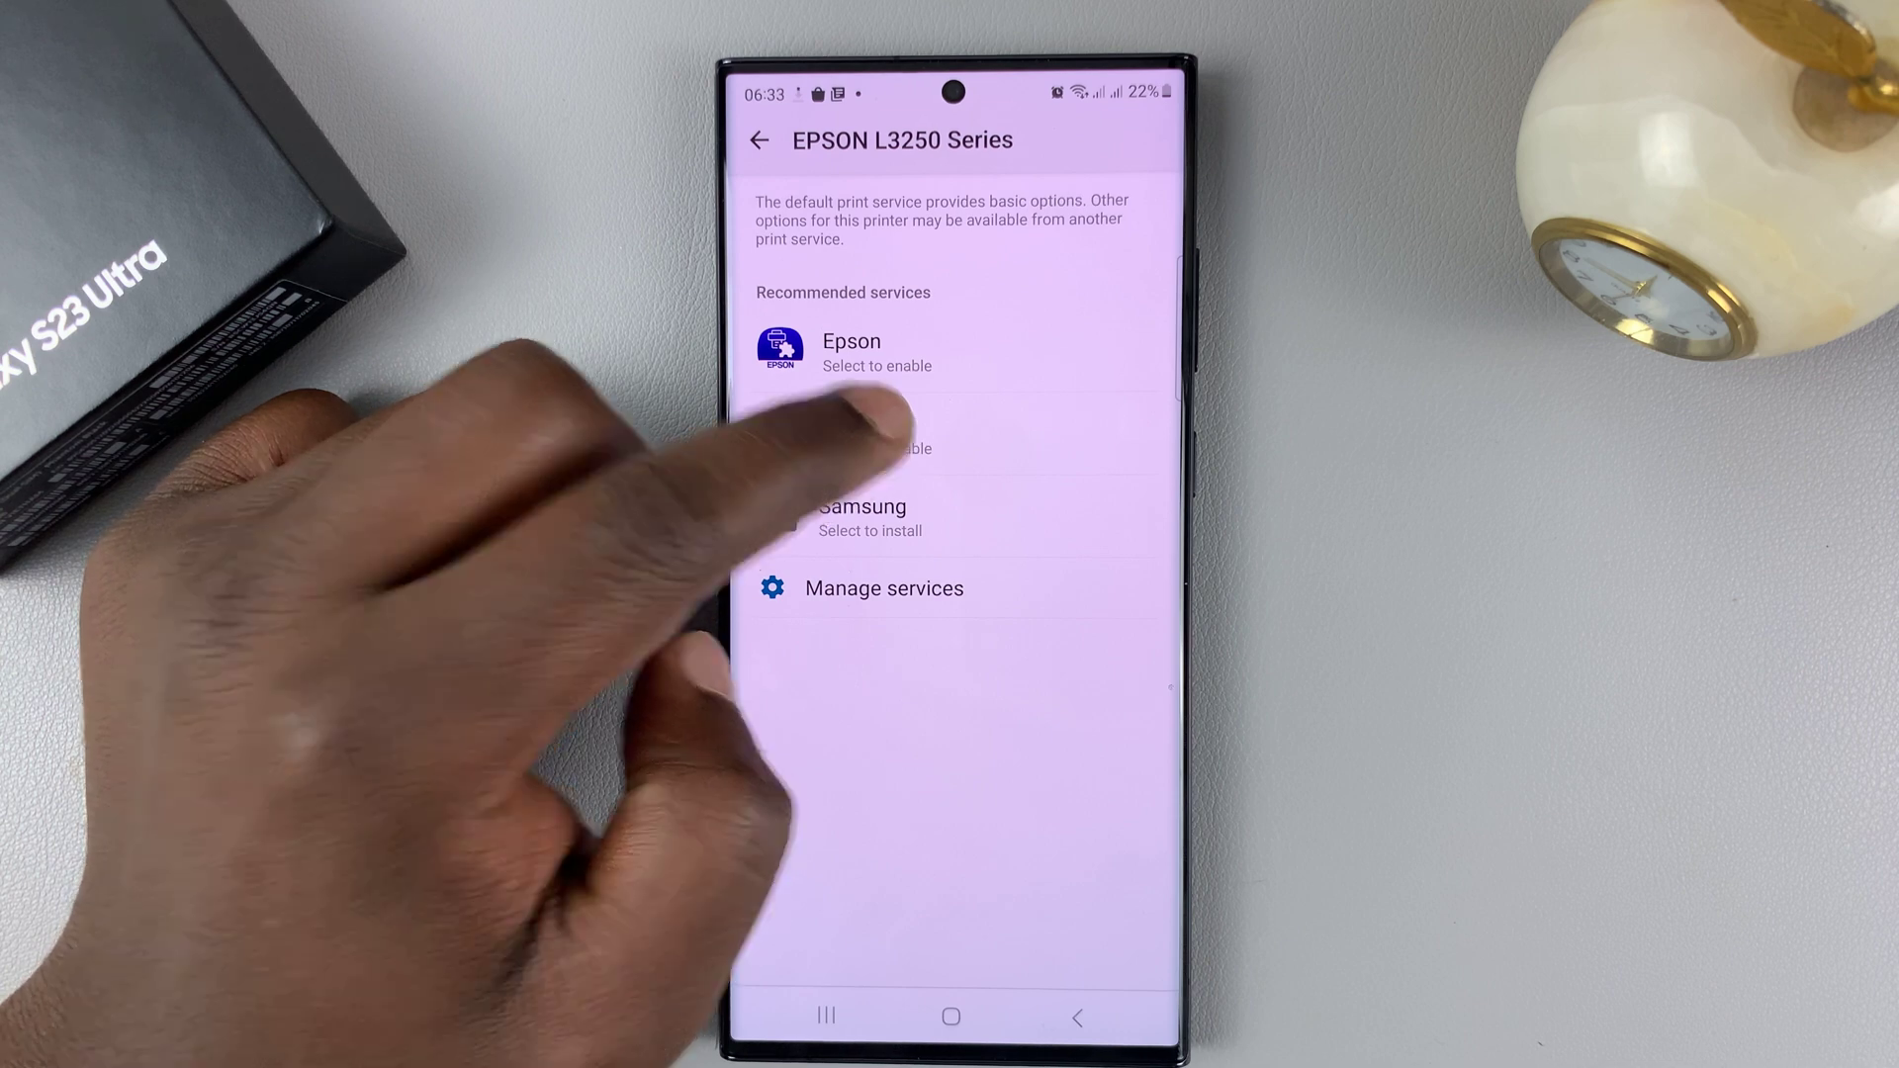
{"action": "left_click", "coordinate": [875, 430]}
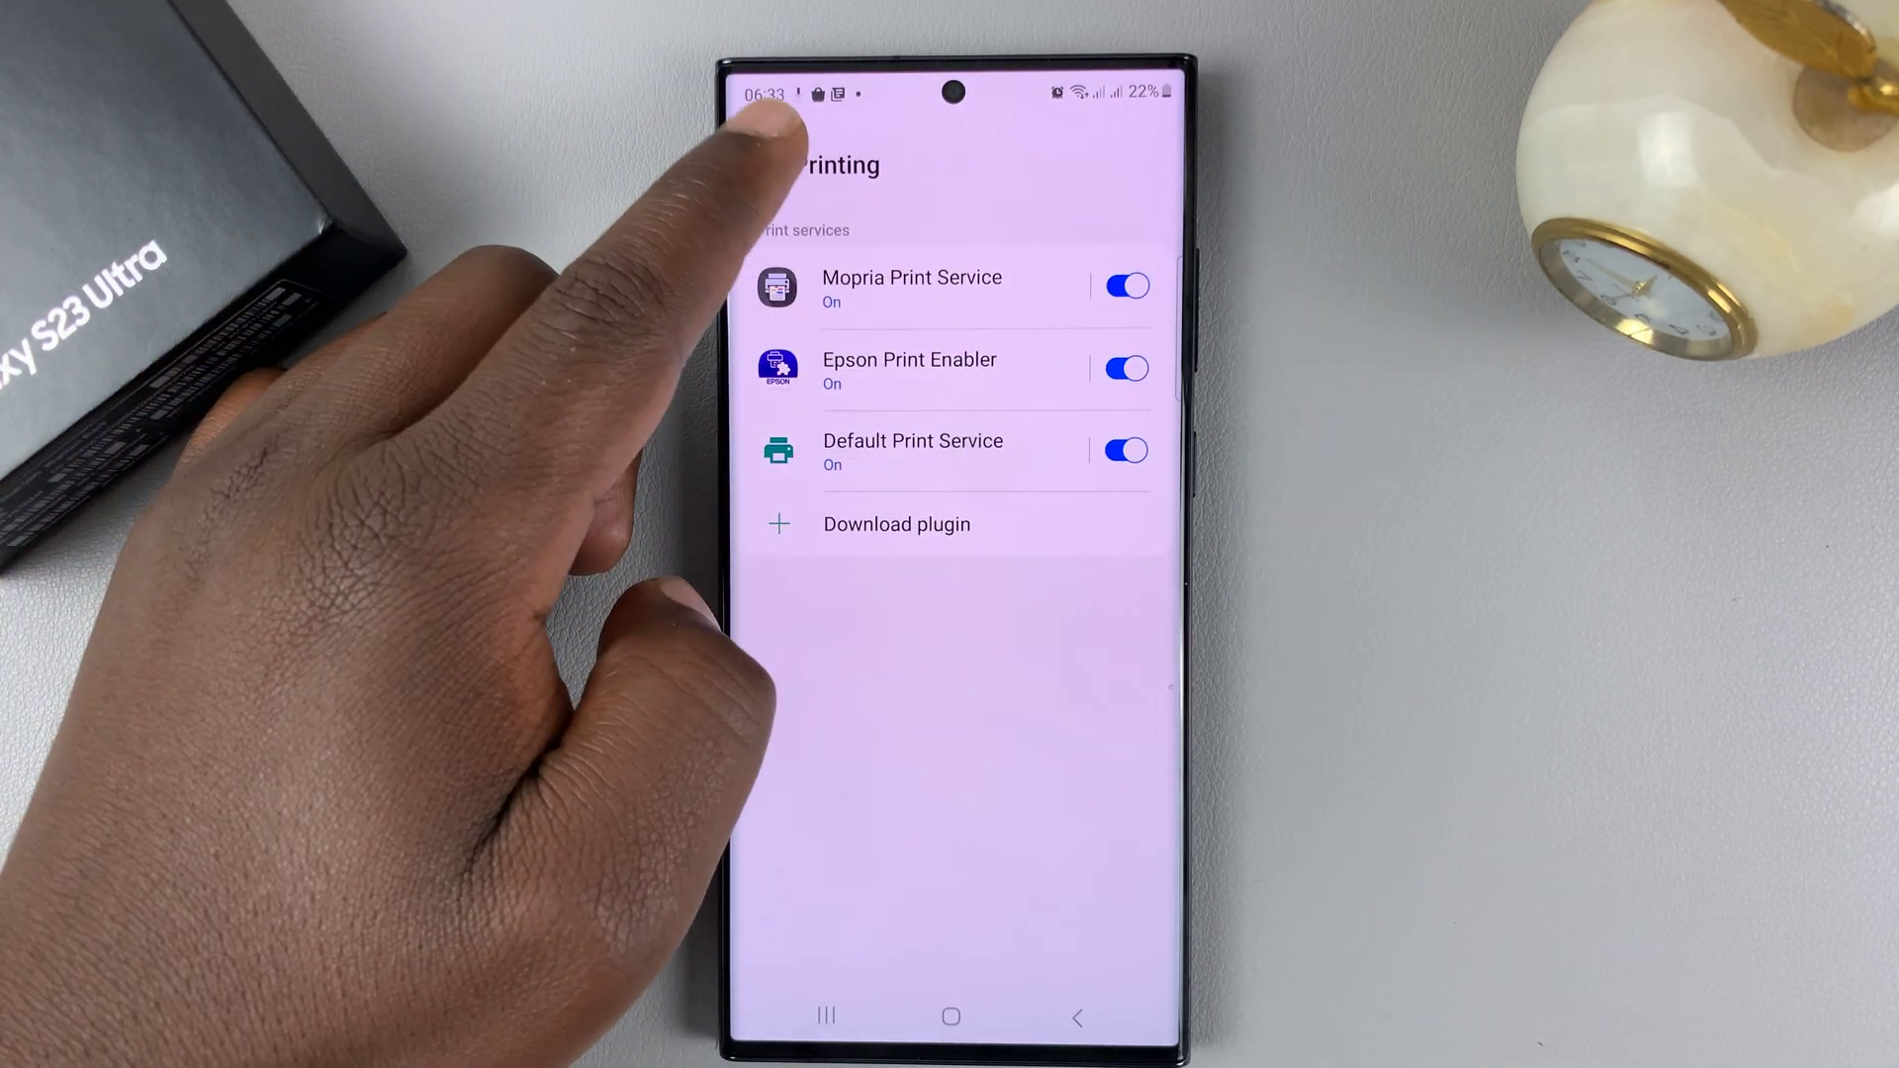
{"action": "left_click", "coordinate": [763, 165]}
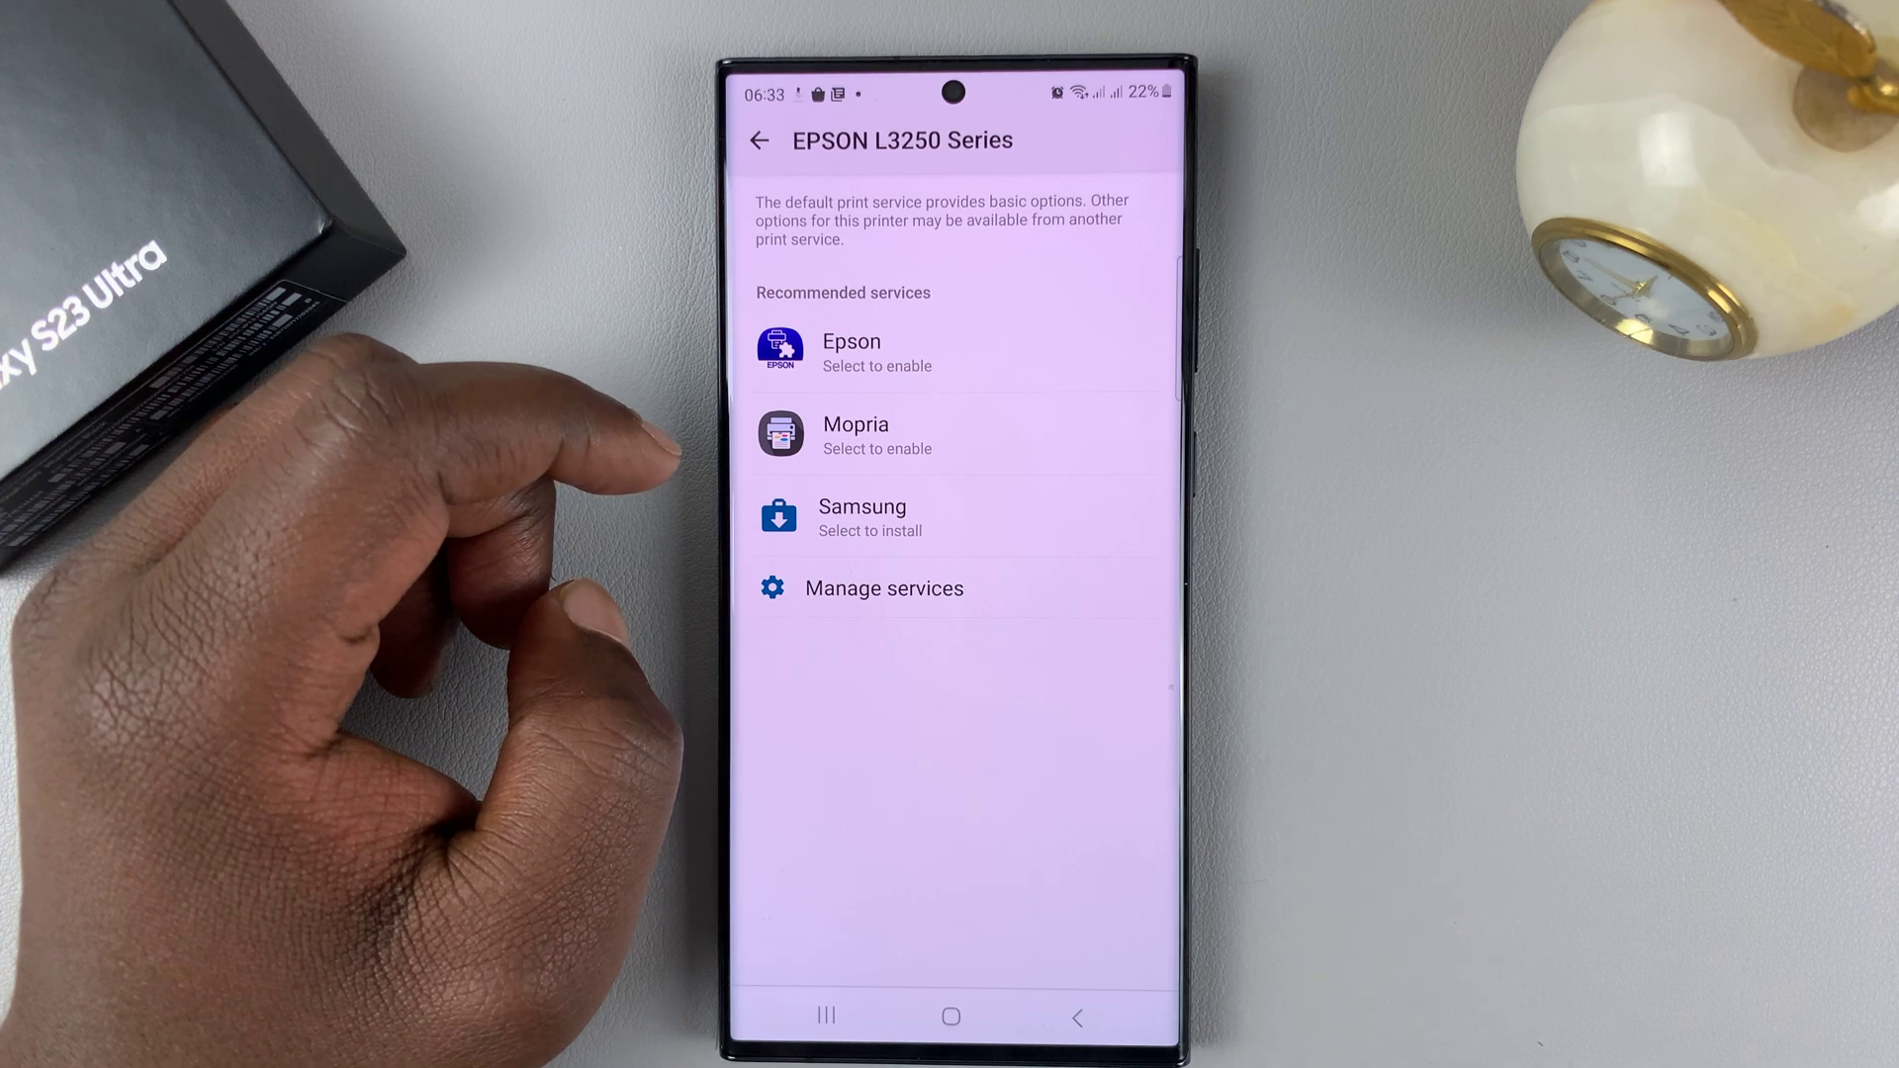
{"action": "left_click", "coordinate": [875, 430]}
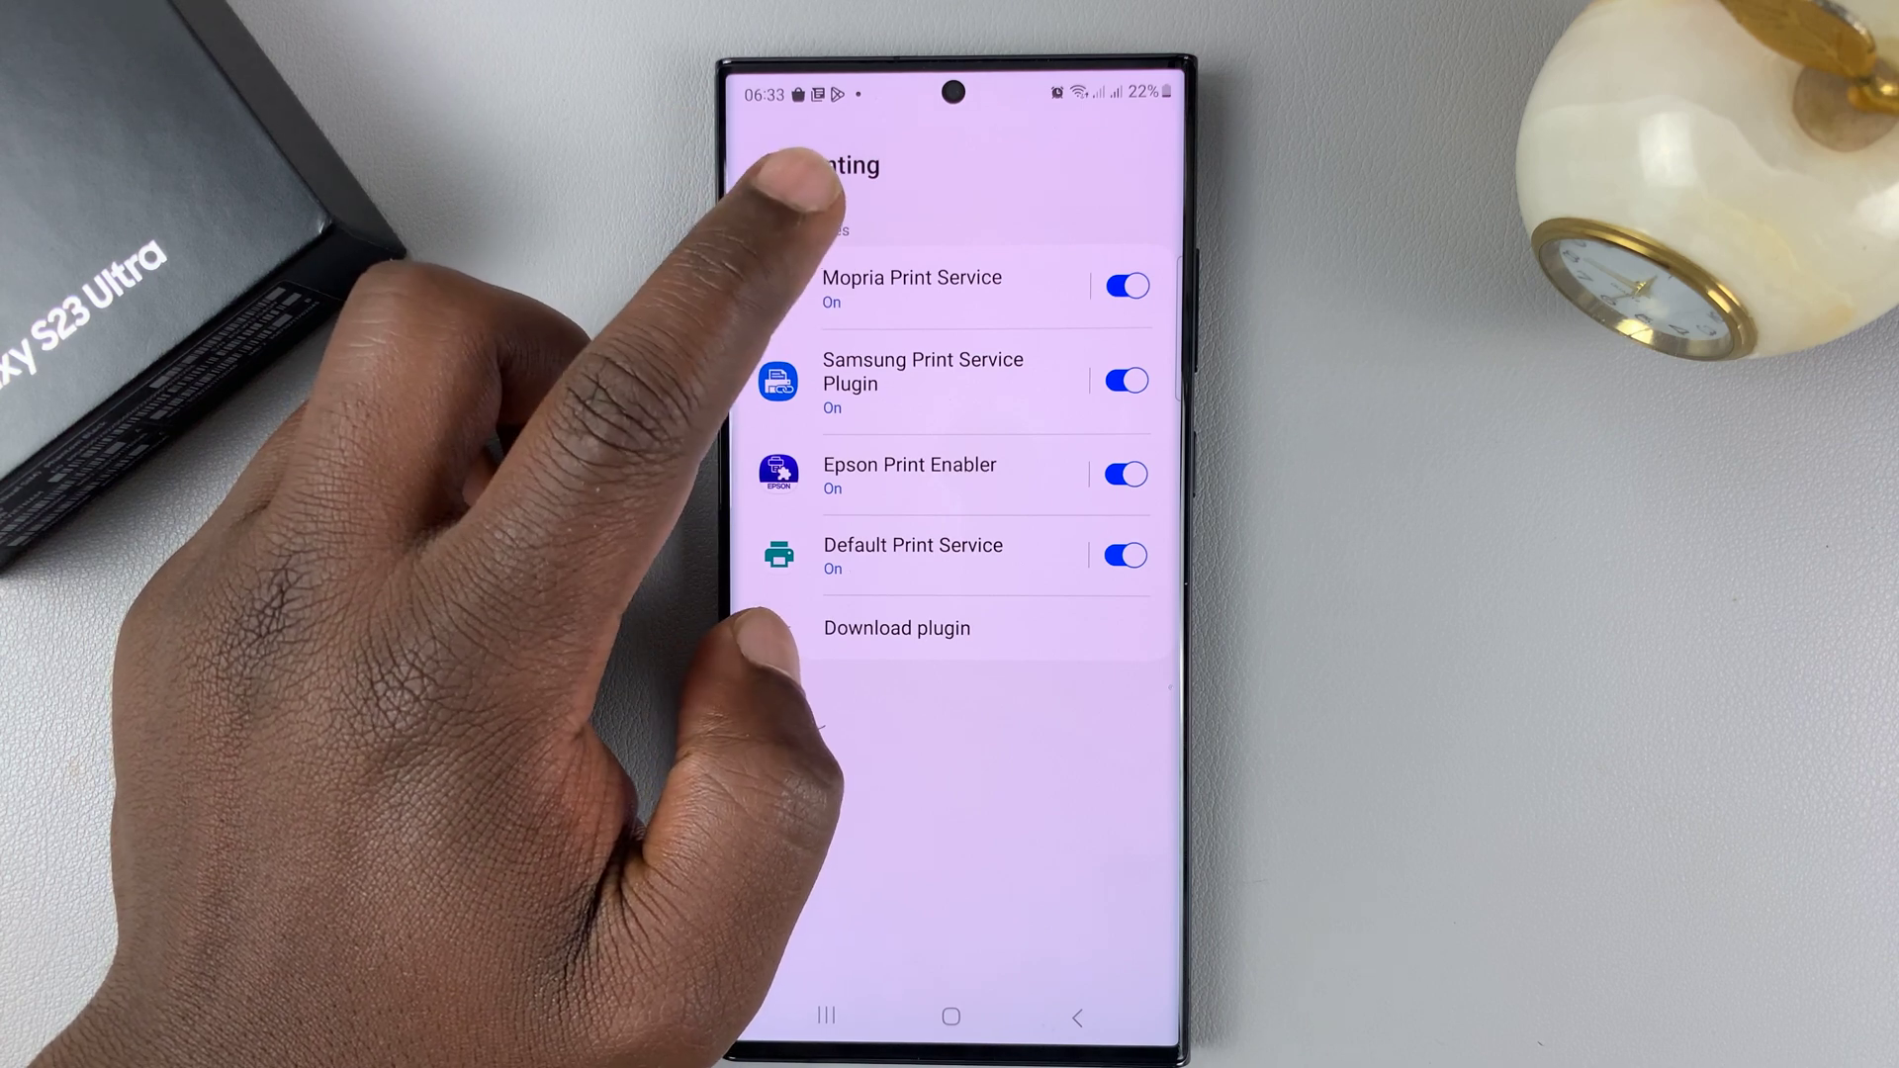
{"action": "left_click", "coordinate": [761, 164]}
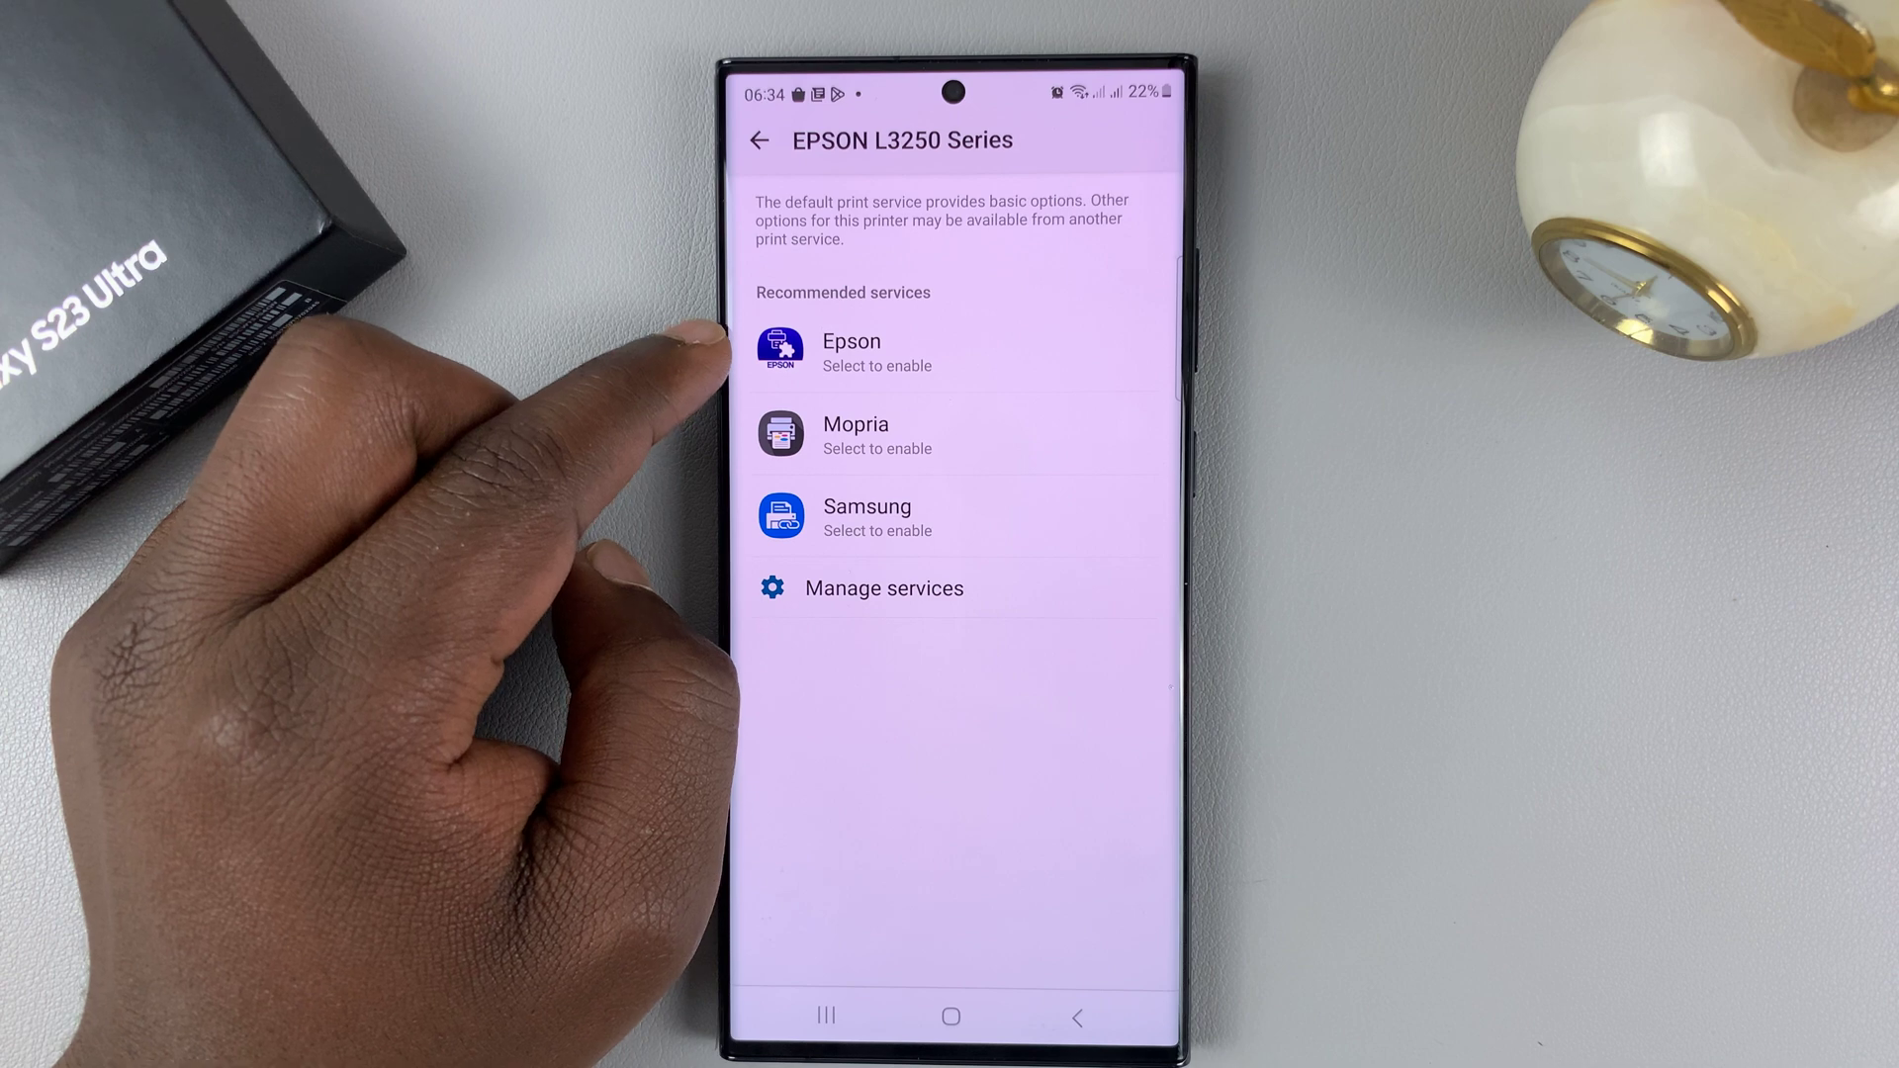
{"action": "left_click", "coordinate": [854, 351]}
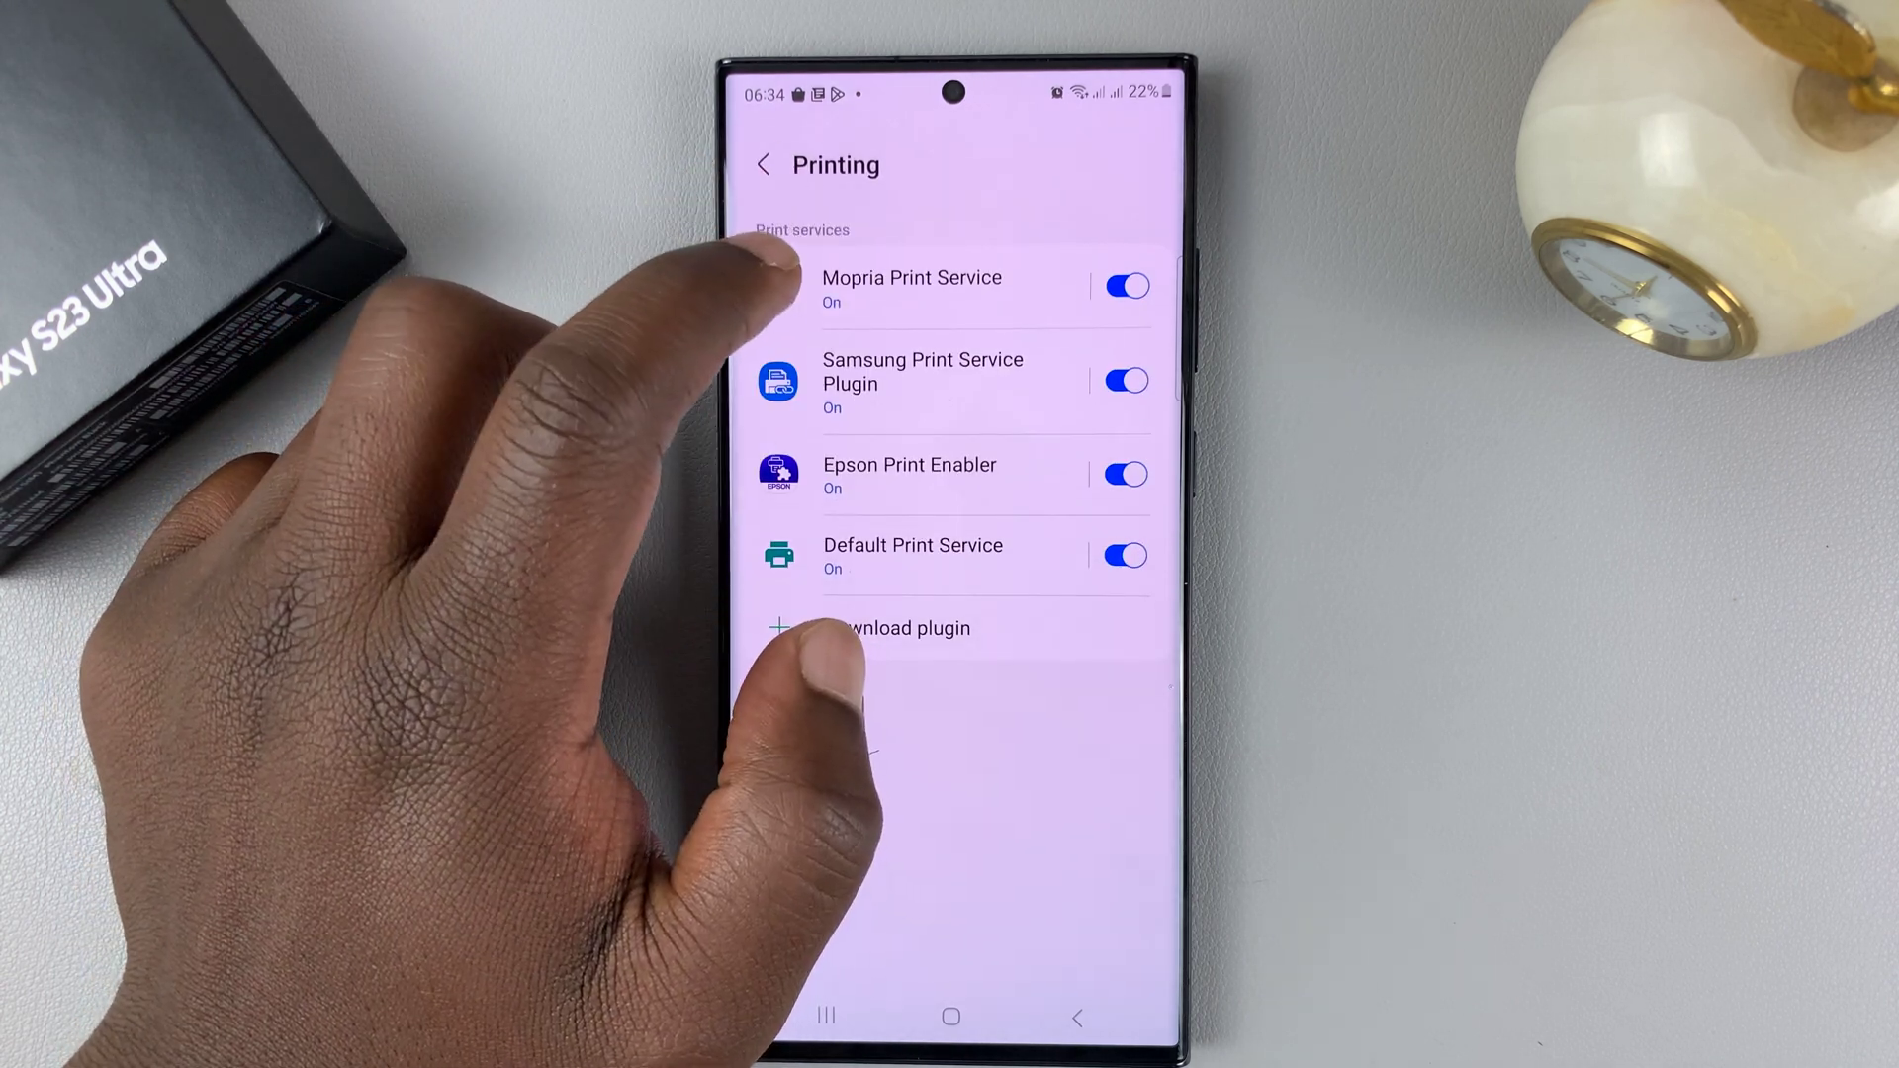
Select the EPSON L3250 Series in Mopria Print Service and accept Mopria's terms
{"action": "left_click", "coordinate": [891, 282]}
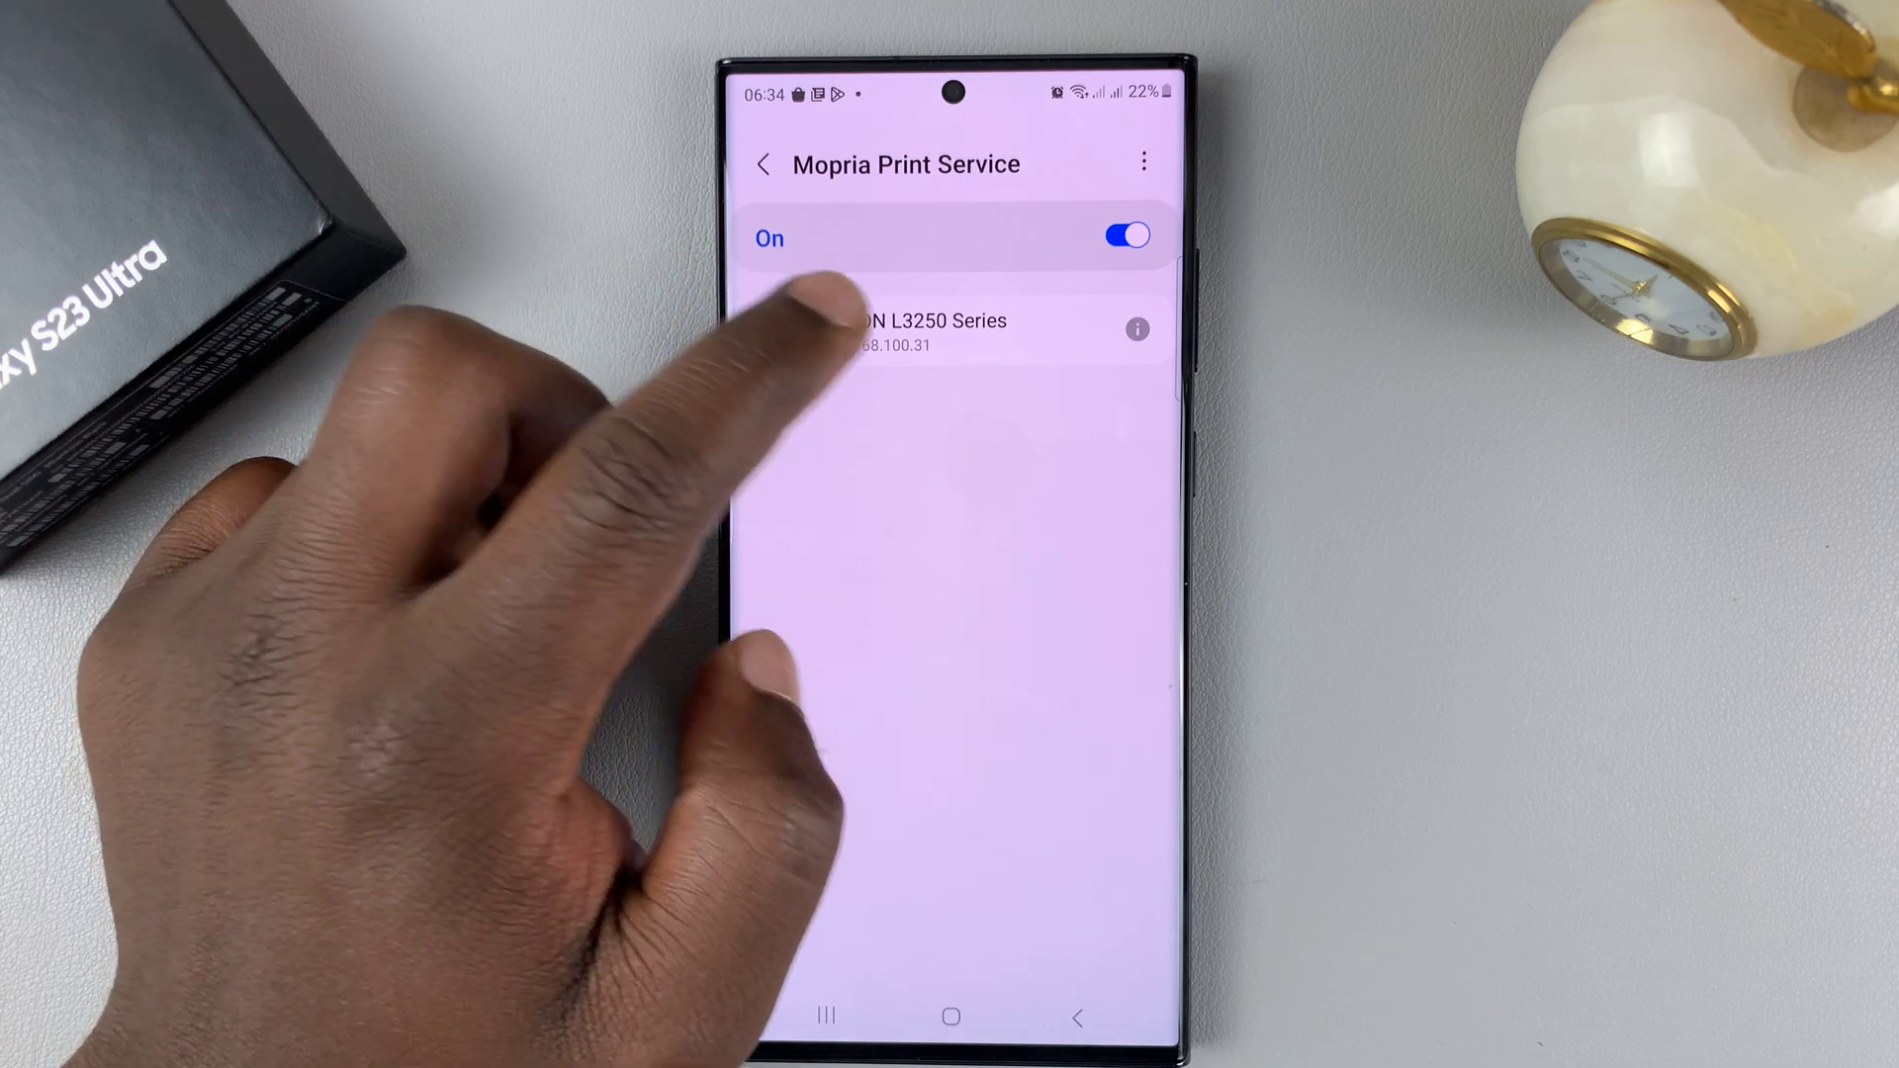
{"action": "left_click", "coordinate": [890, 329]}
{"action": "left_click", "coordinate": [814, 273]}
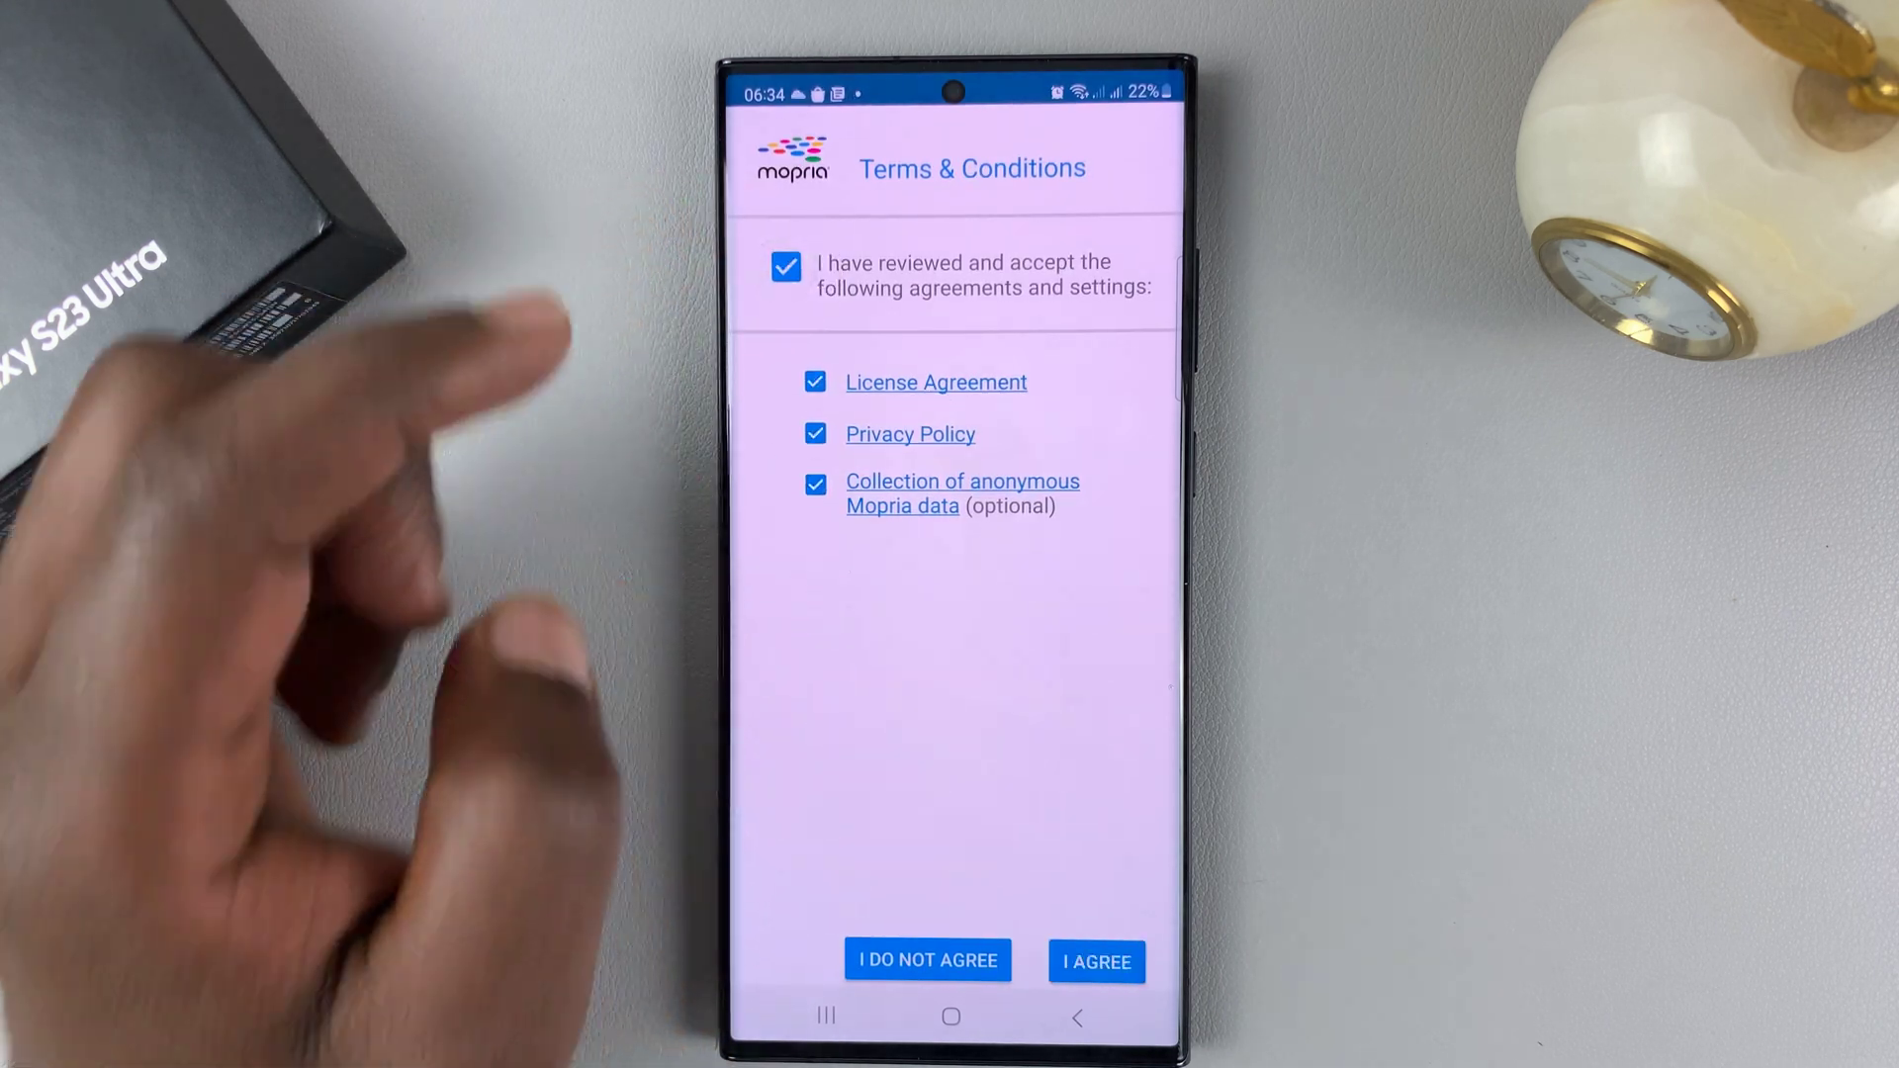
{"action": "left_click", "coordinate": [1096, 961]}
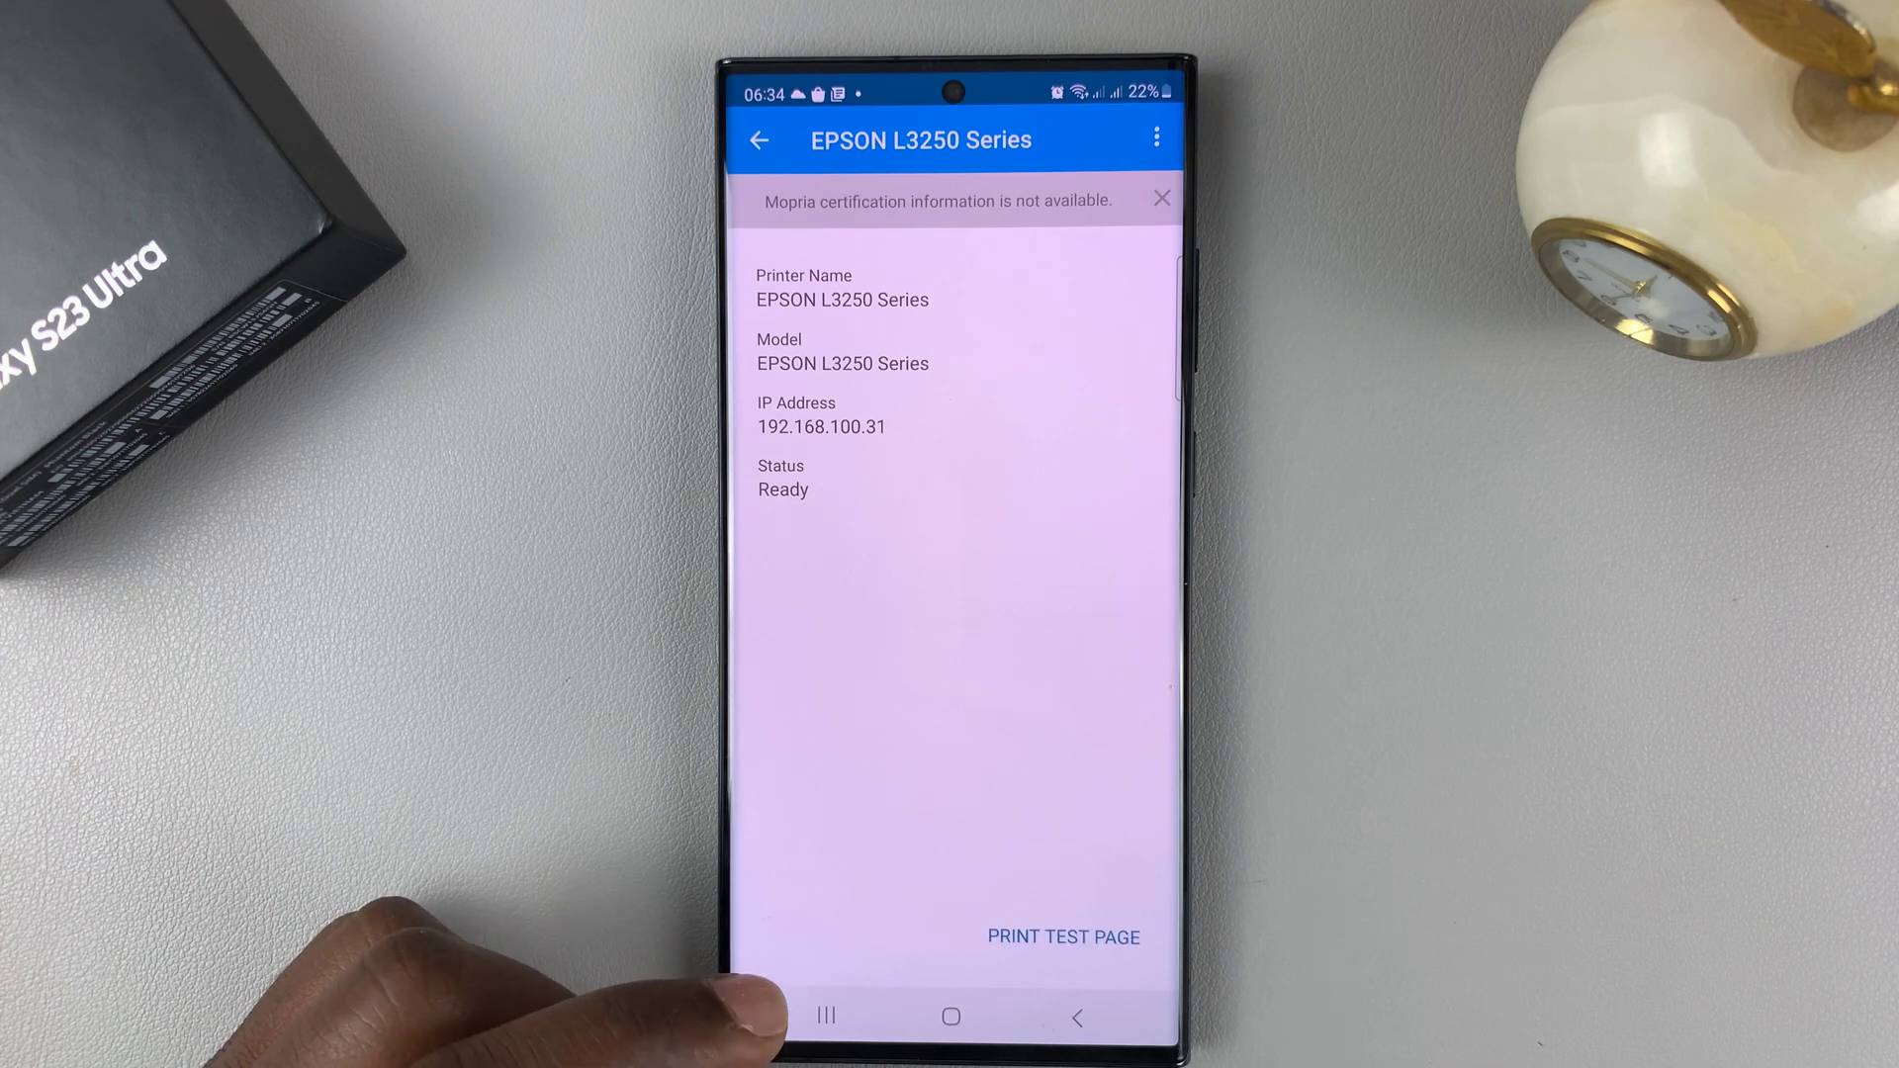
{"action": "left_click", "coordinate": [1077, 1017]}
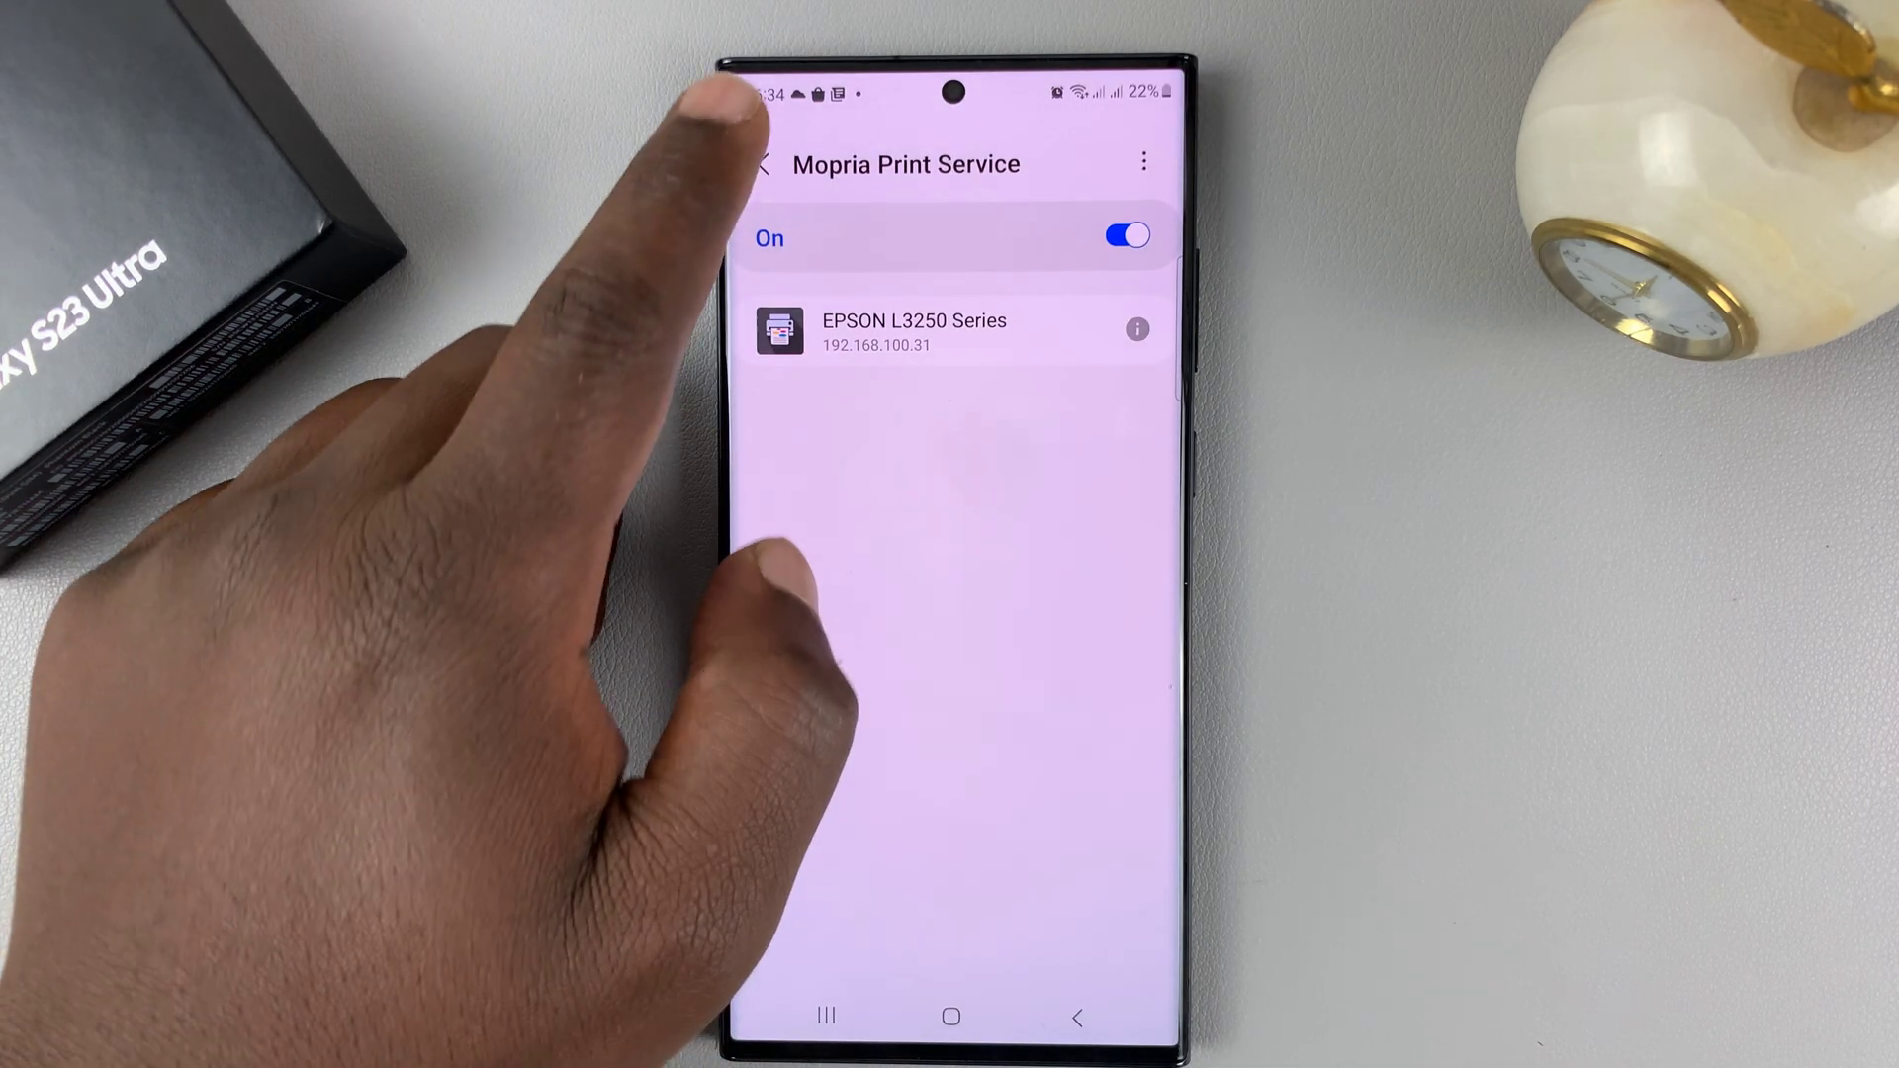
{"action": "left_click", "coordinate": [764, 165]}
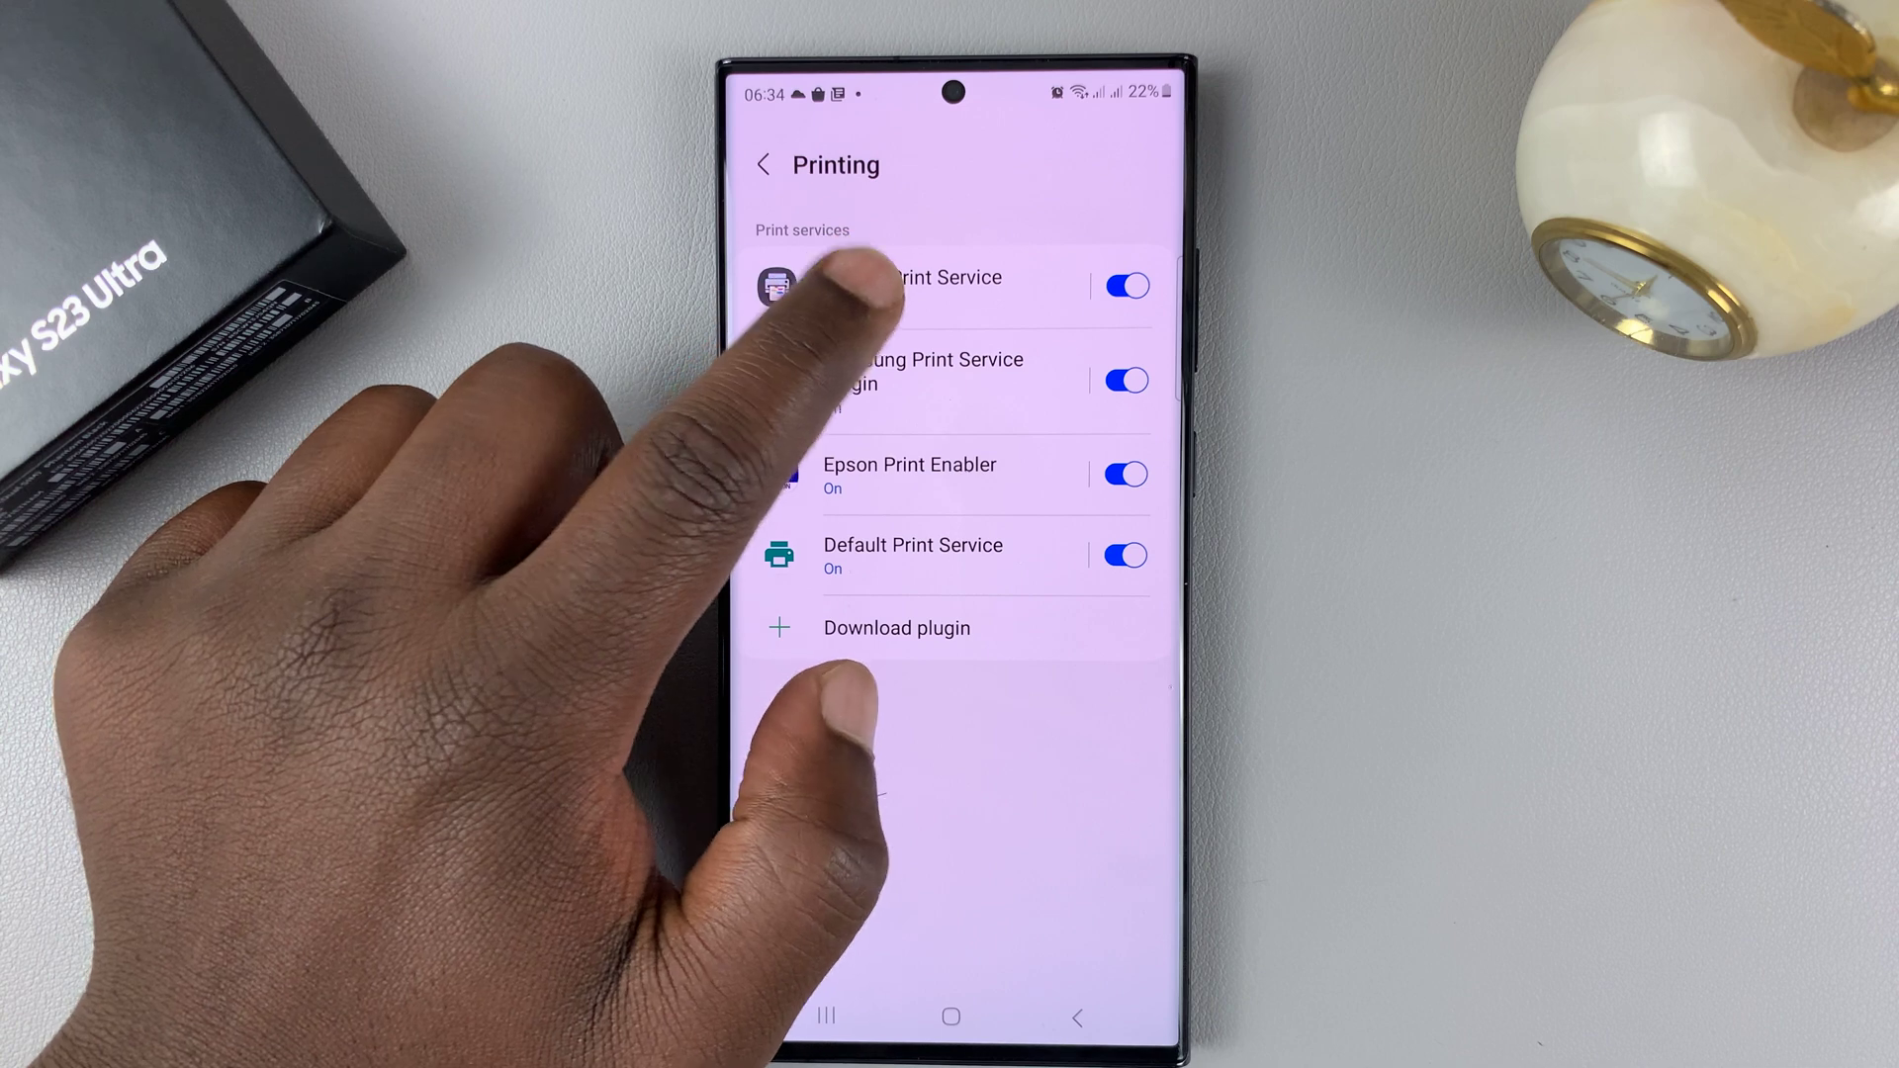
Let Samsung Print Service Plugin search for printers, then return to the services list
{"action": "left_click", "coordinate": [890, 280]}
{"action": "left_click", "coordinate": [765, 164]}
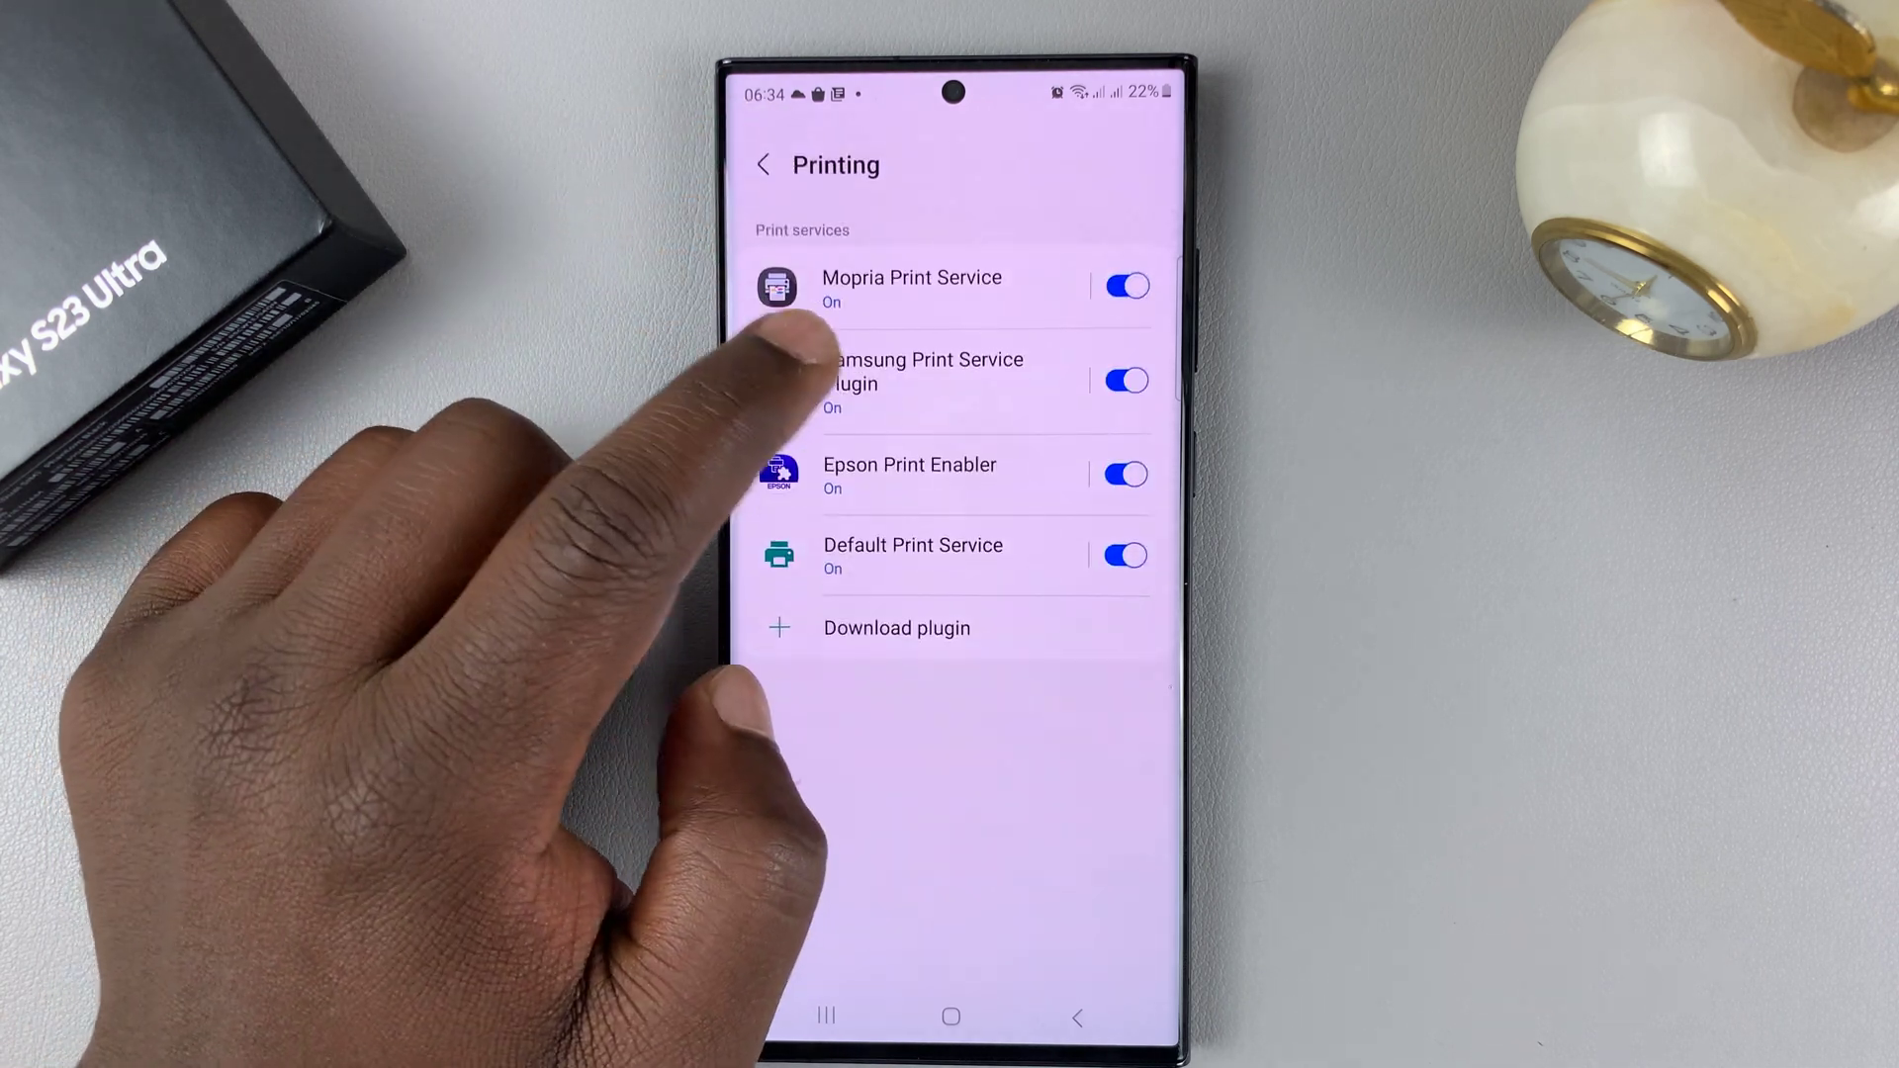
{"action": "left_click", "coordinate": [920, 371]}
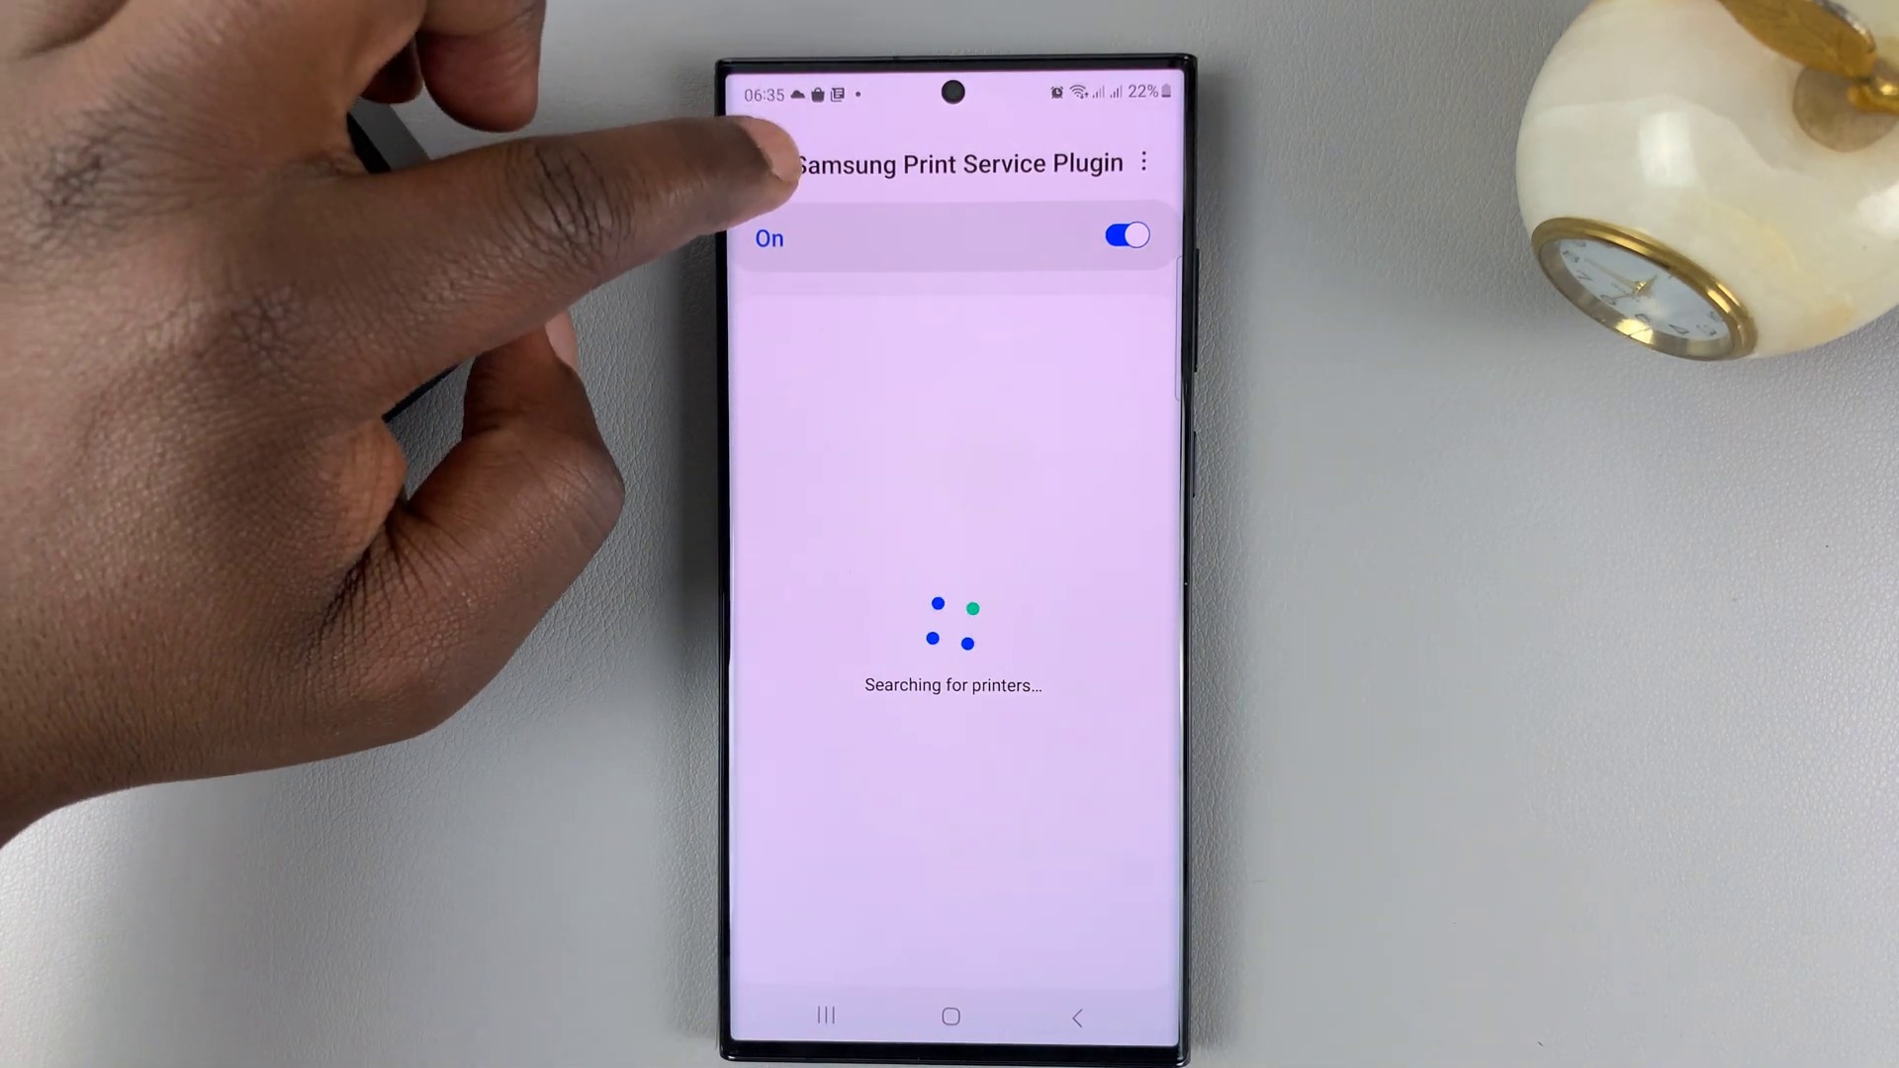
{"action": "left_click", "coordinate": [764, 164]}
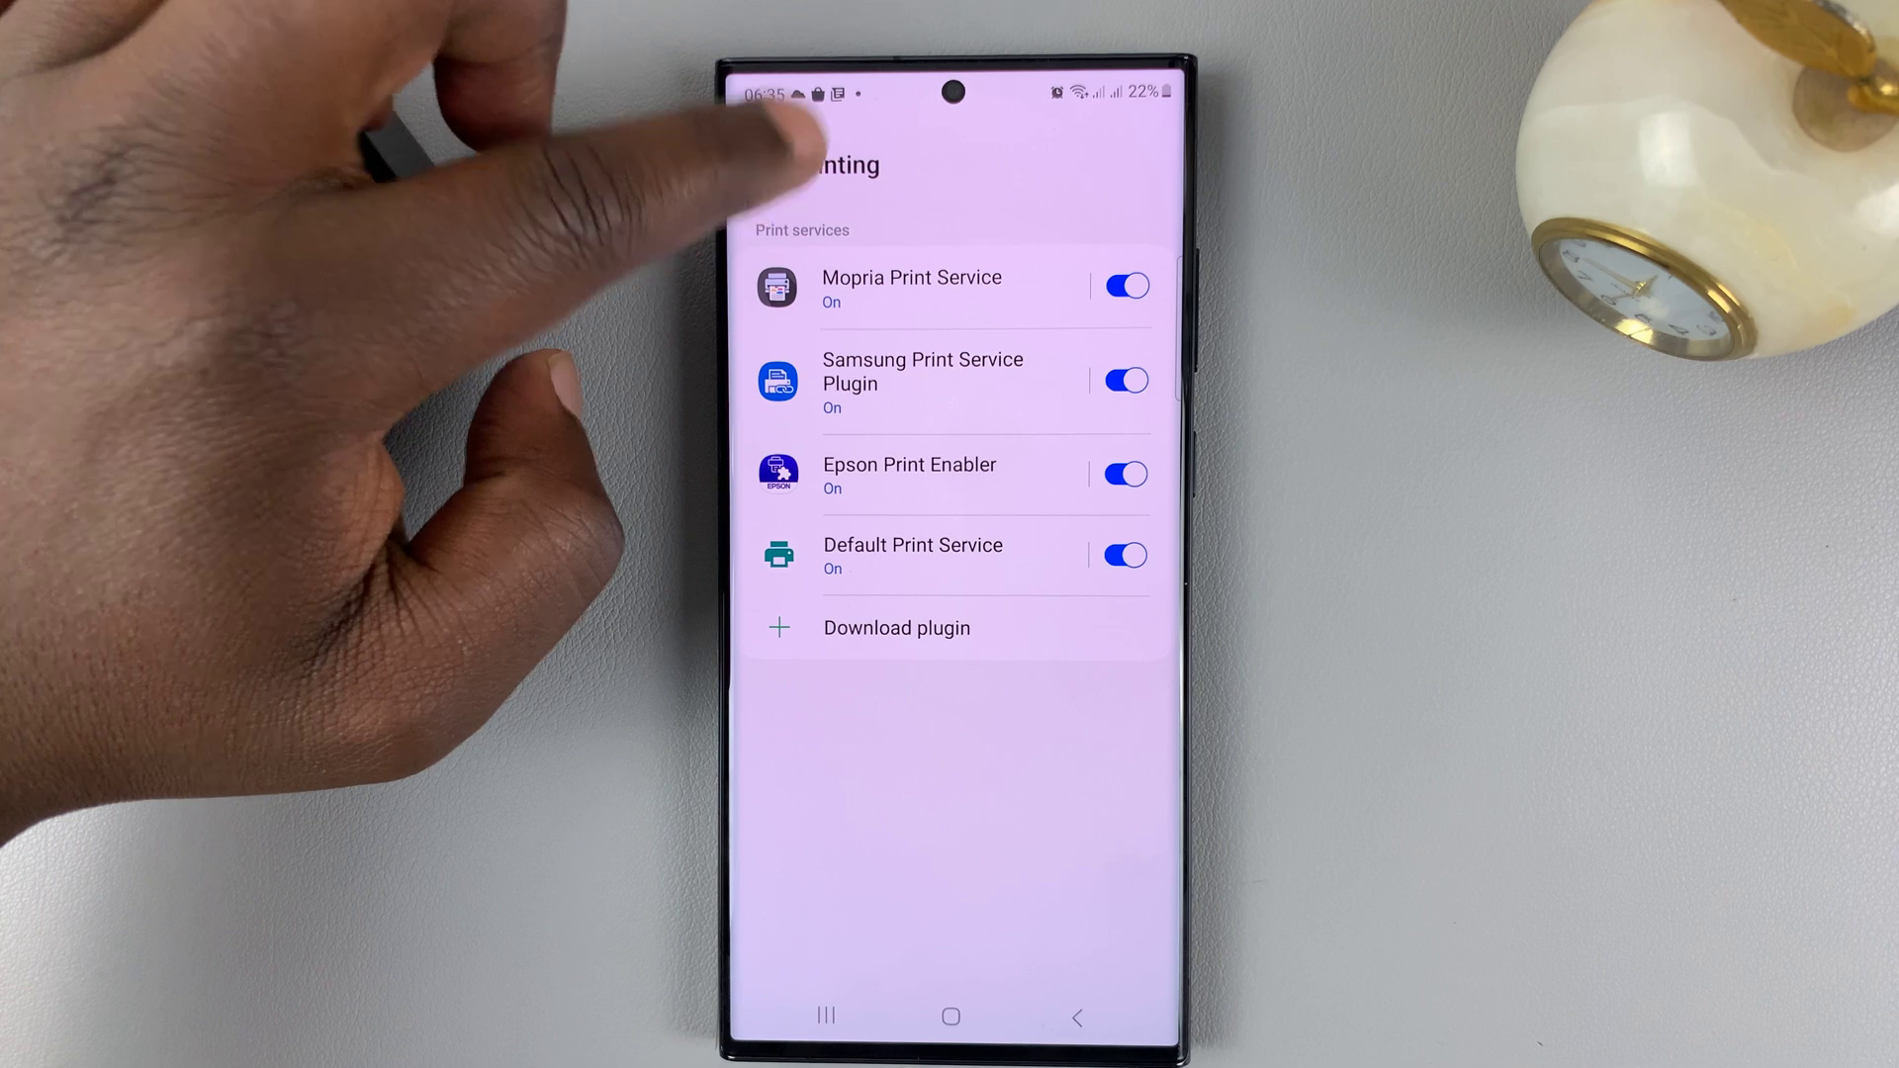
Select the EPSON L3250 in Epson Print Enabler and accept its terms of use
{"action": "left_click", "coordinate": [762, 163]}
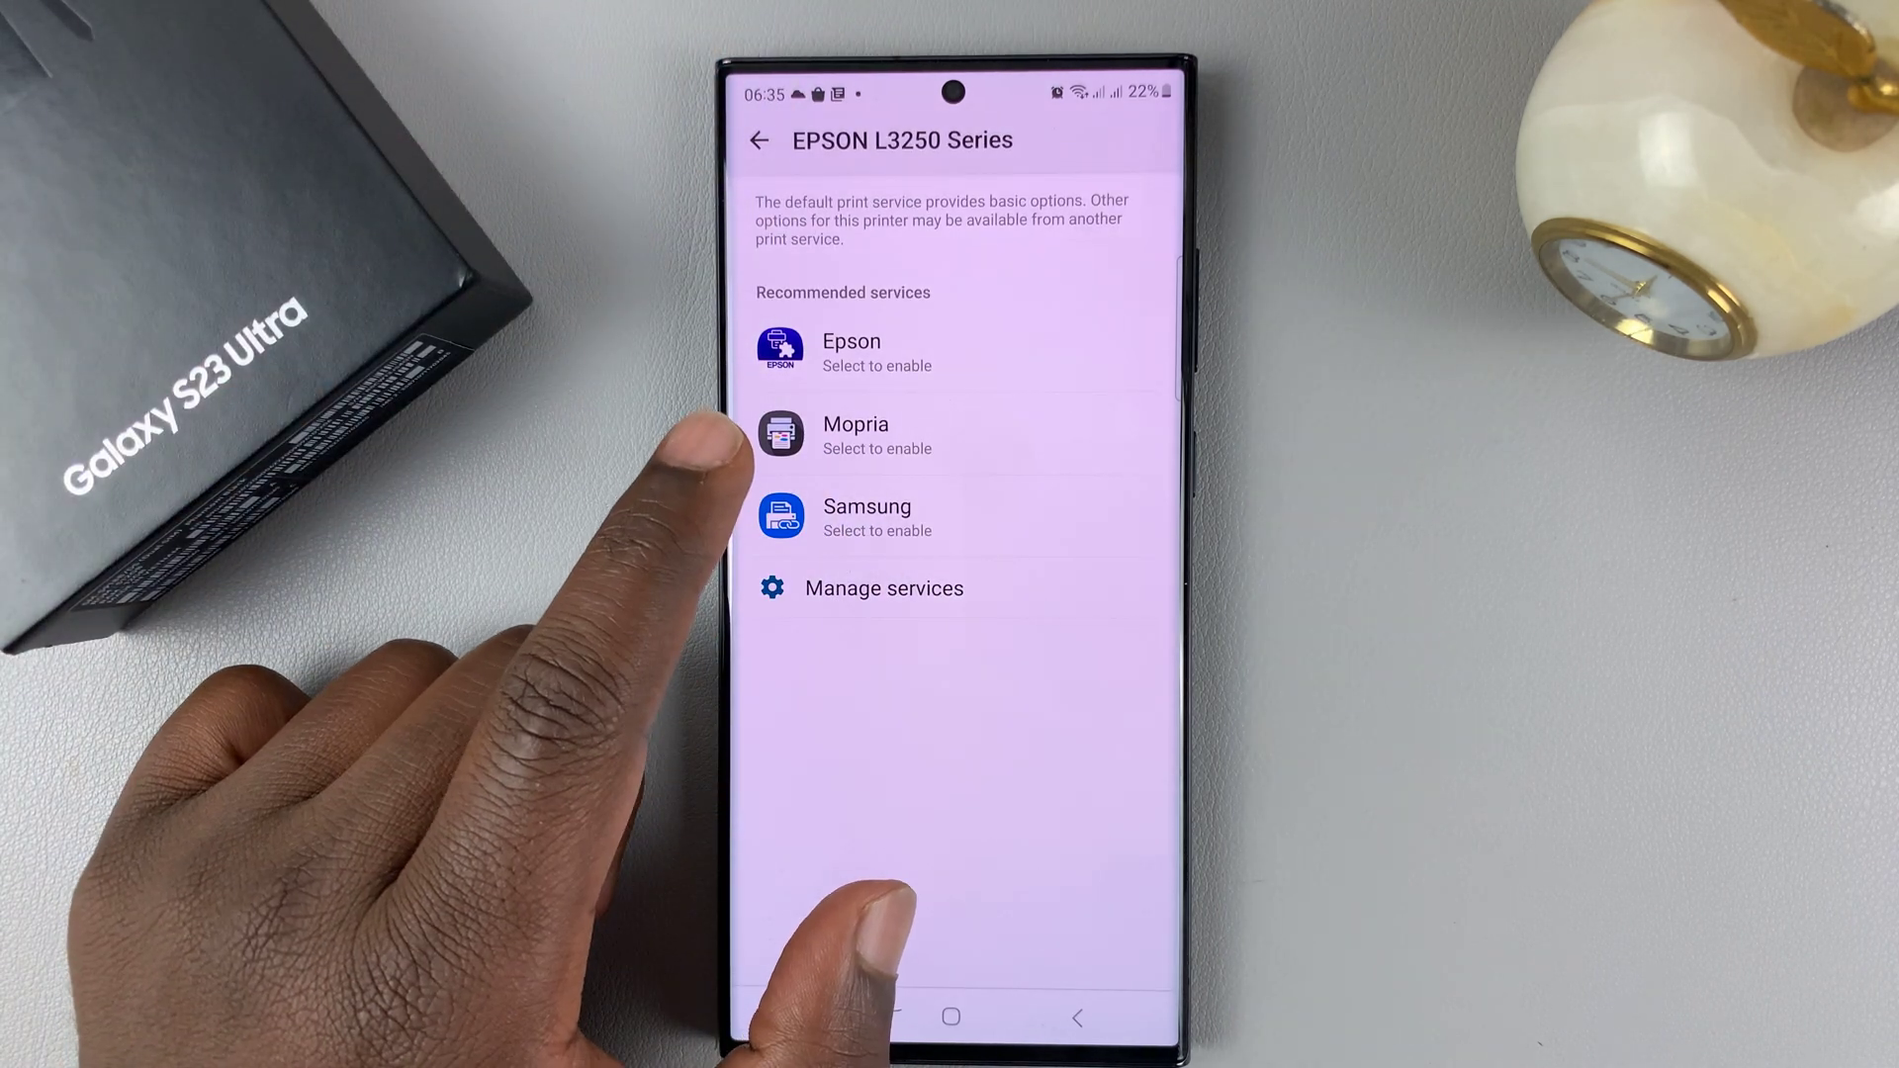
{"action": "left_click", "coordinate": [831, 517]}
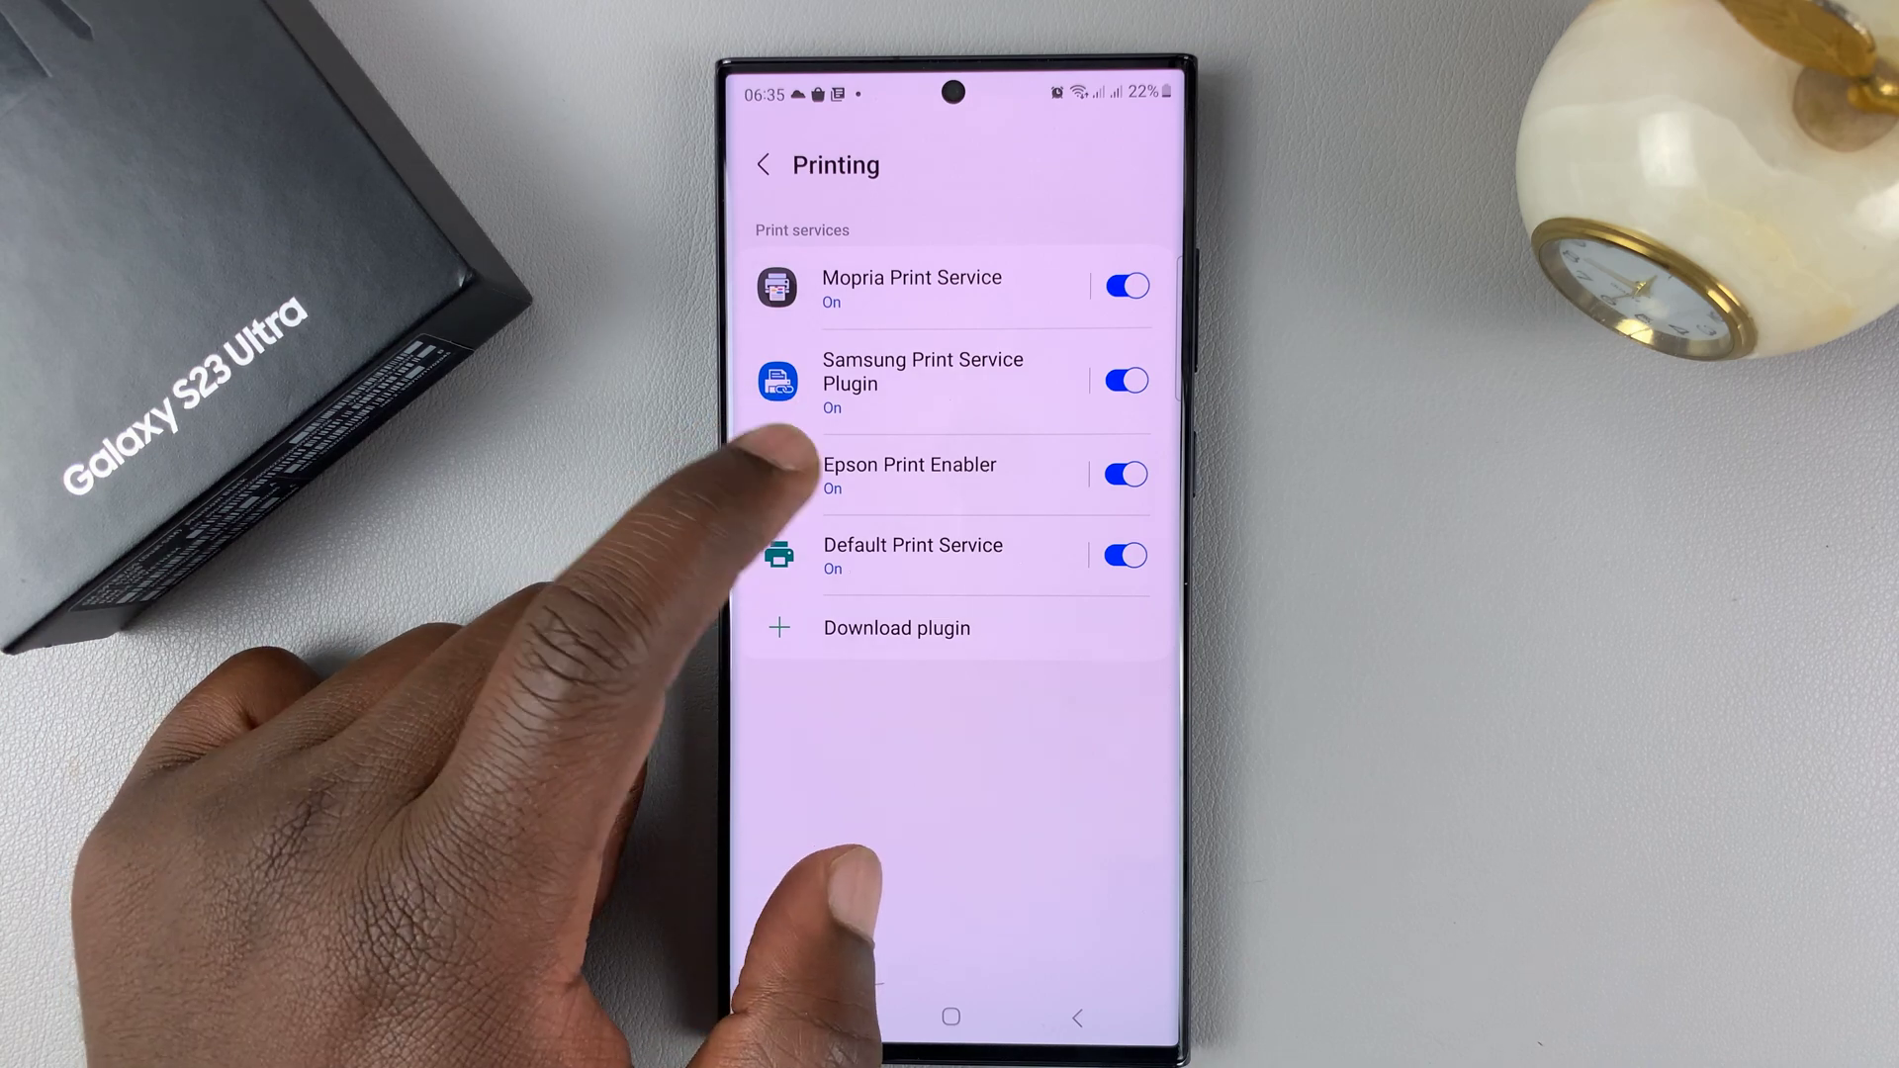
{"action": "left_click", "coordinate": [763, 163]}
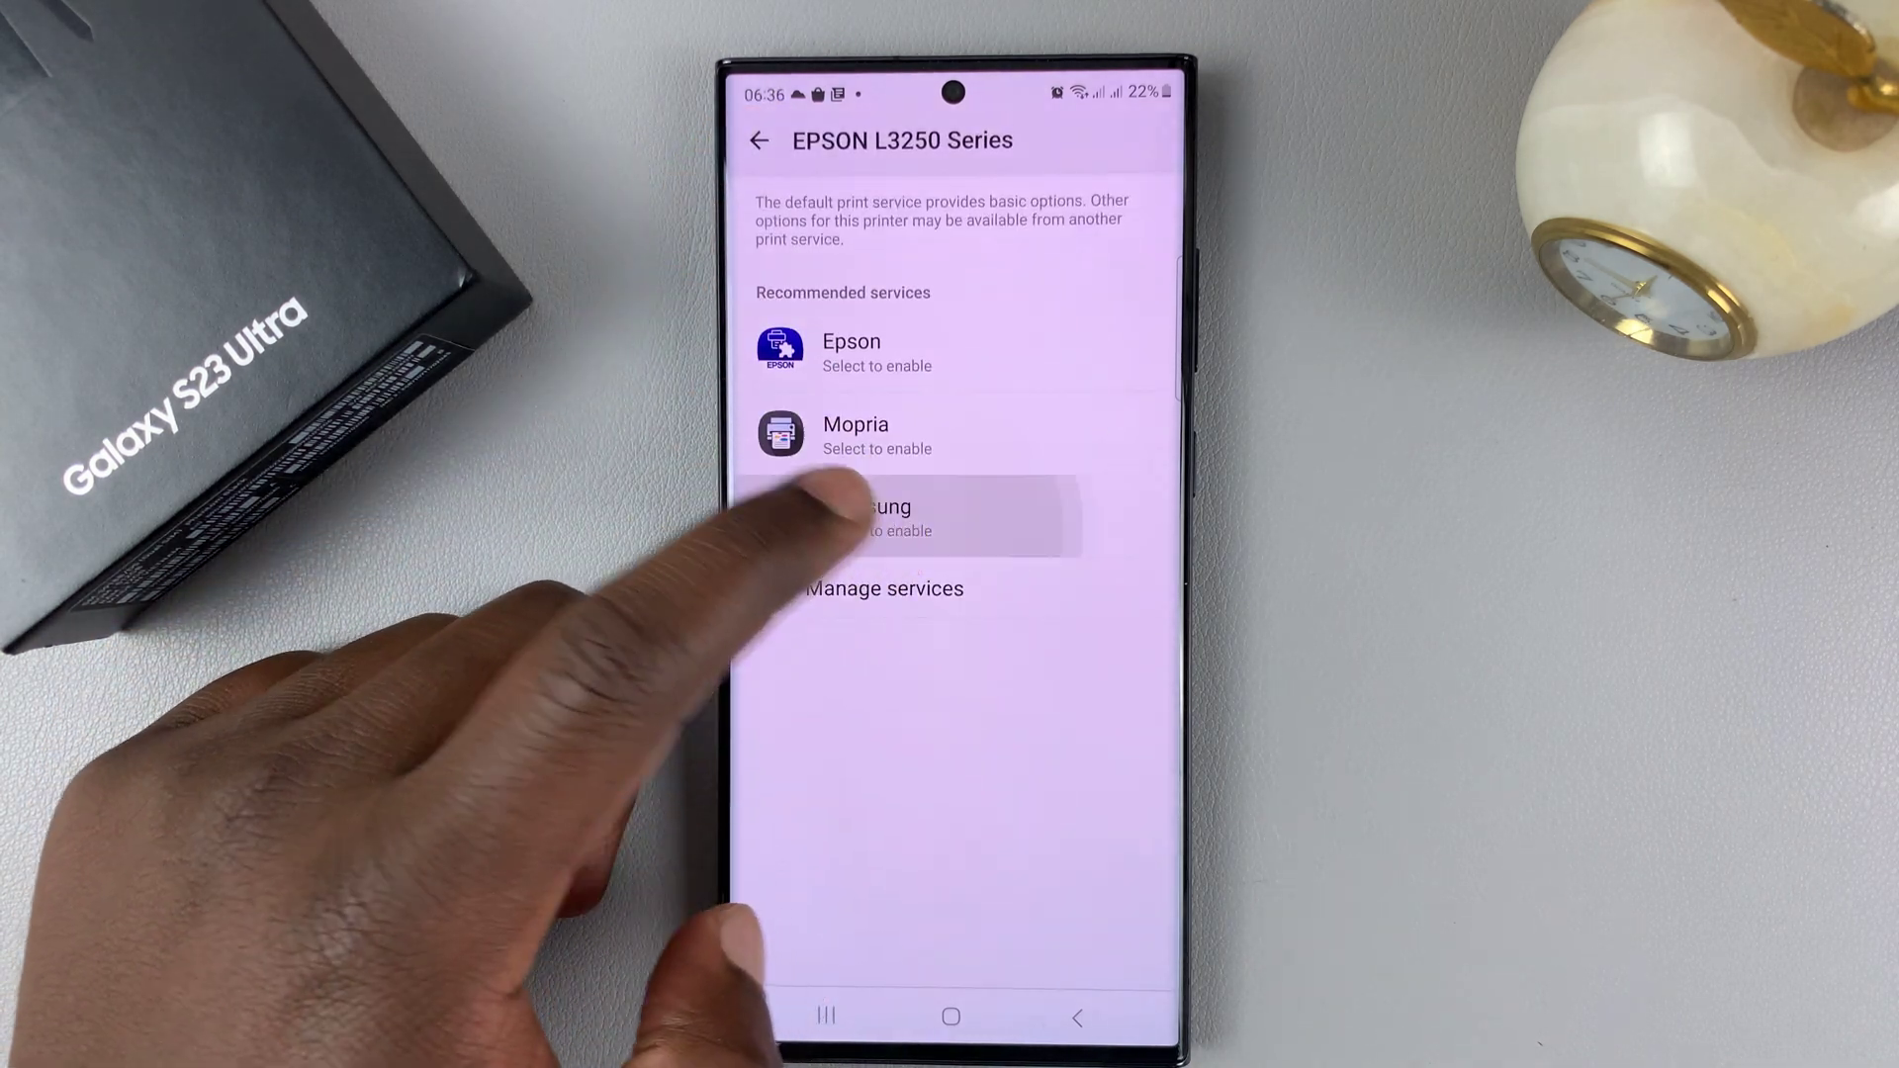
{"action": "left_click", "coordinate": [861, 586]}
{"action": "left_click", "coordinate": [921, 465]}
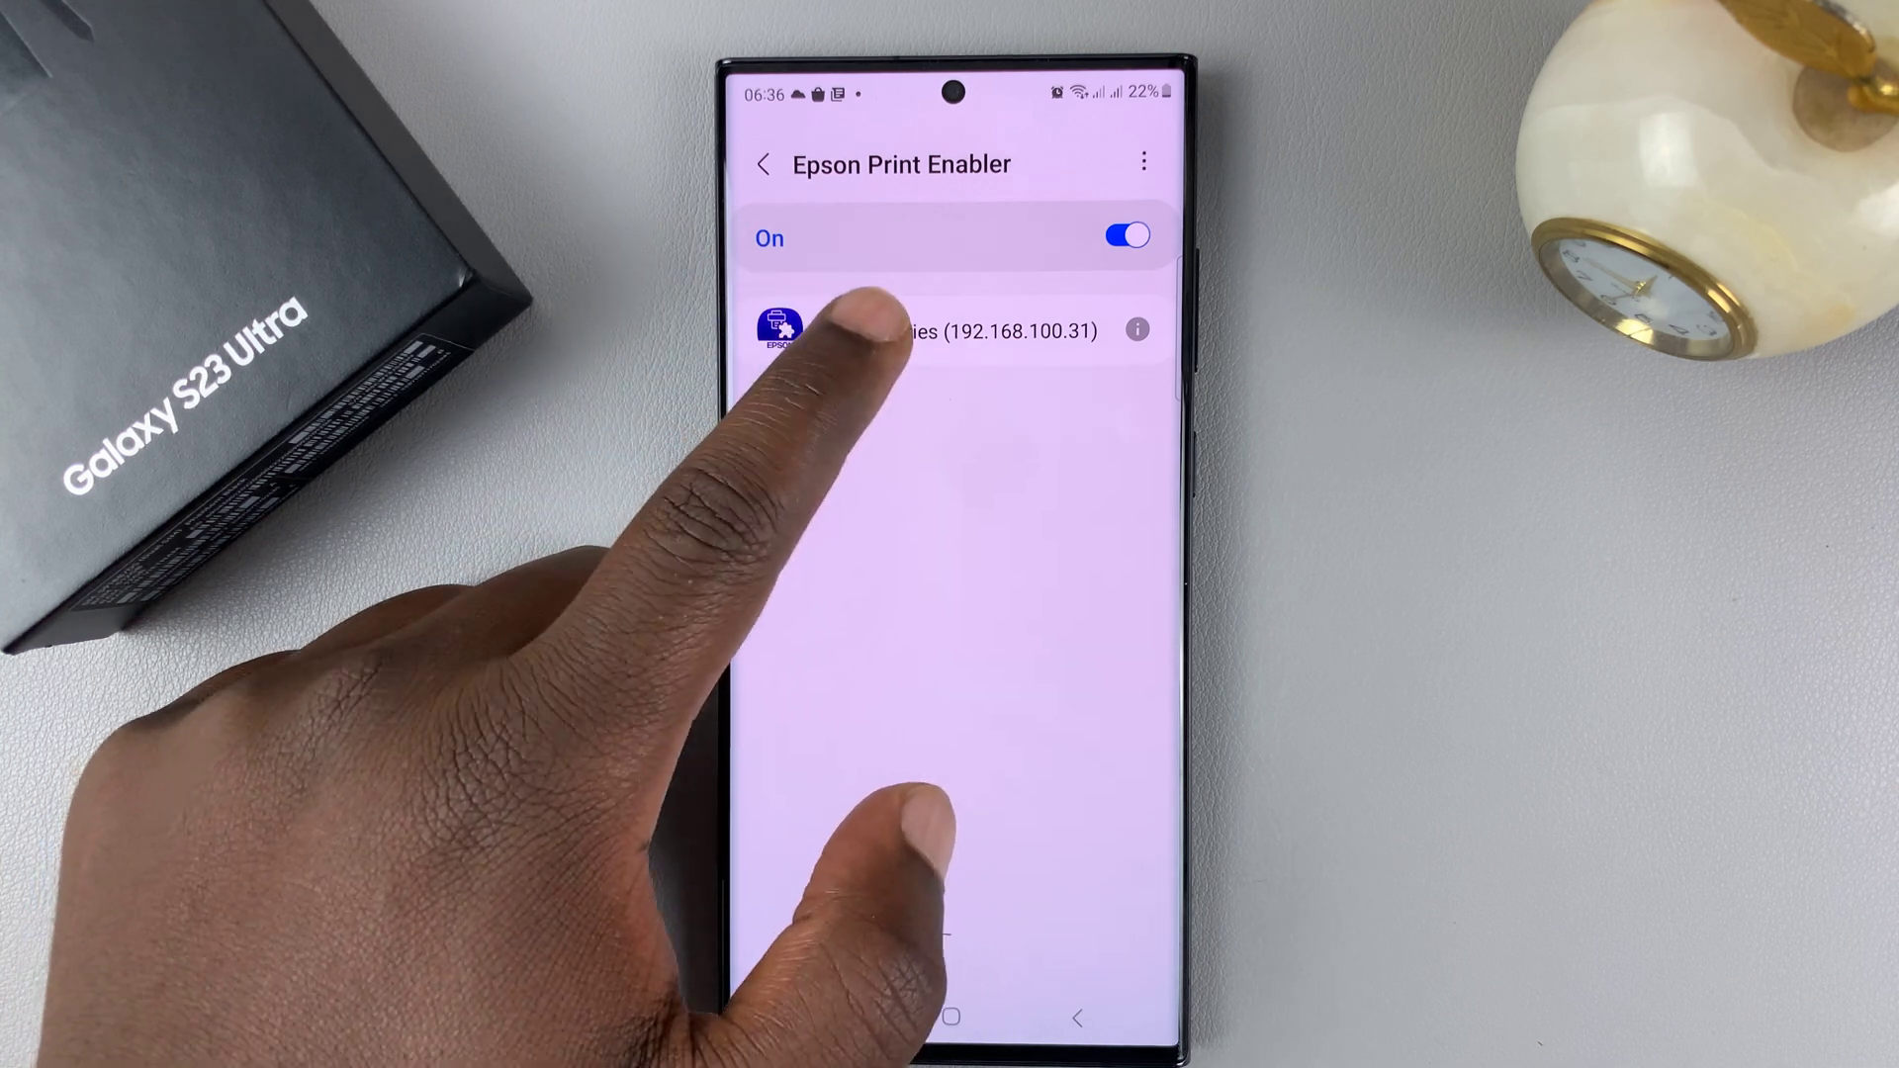
{"action": "left_click", "coordinate": [891, 330]}
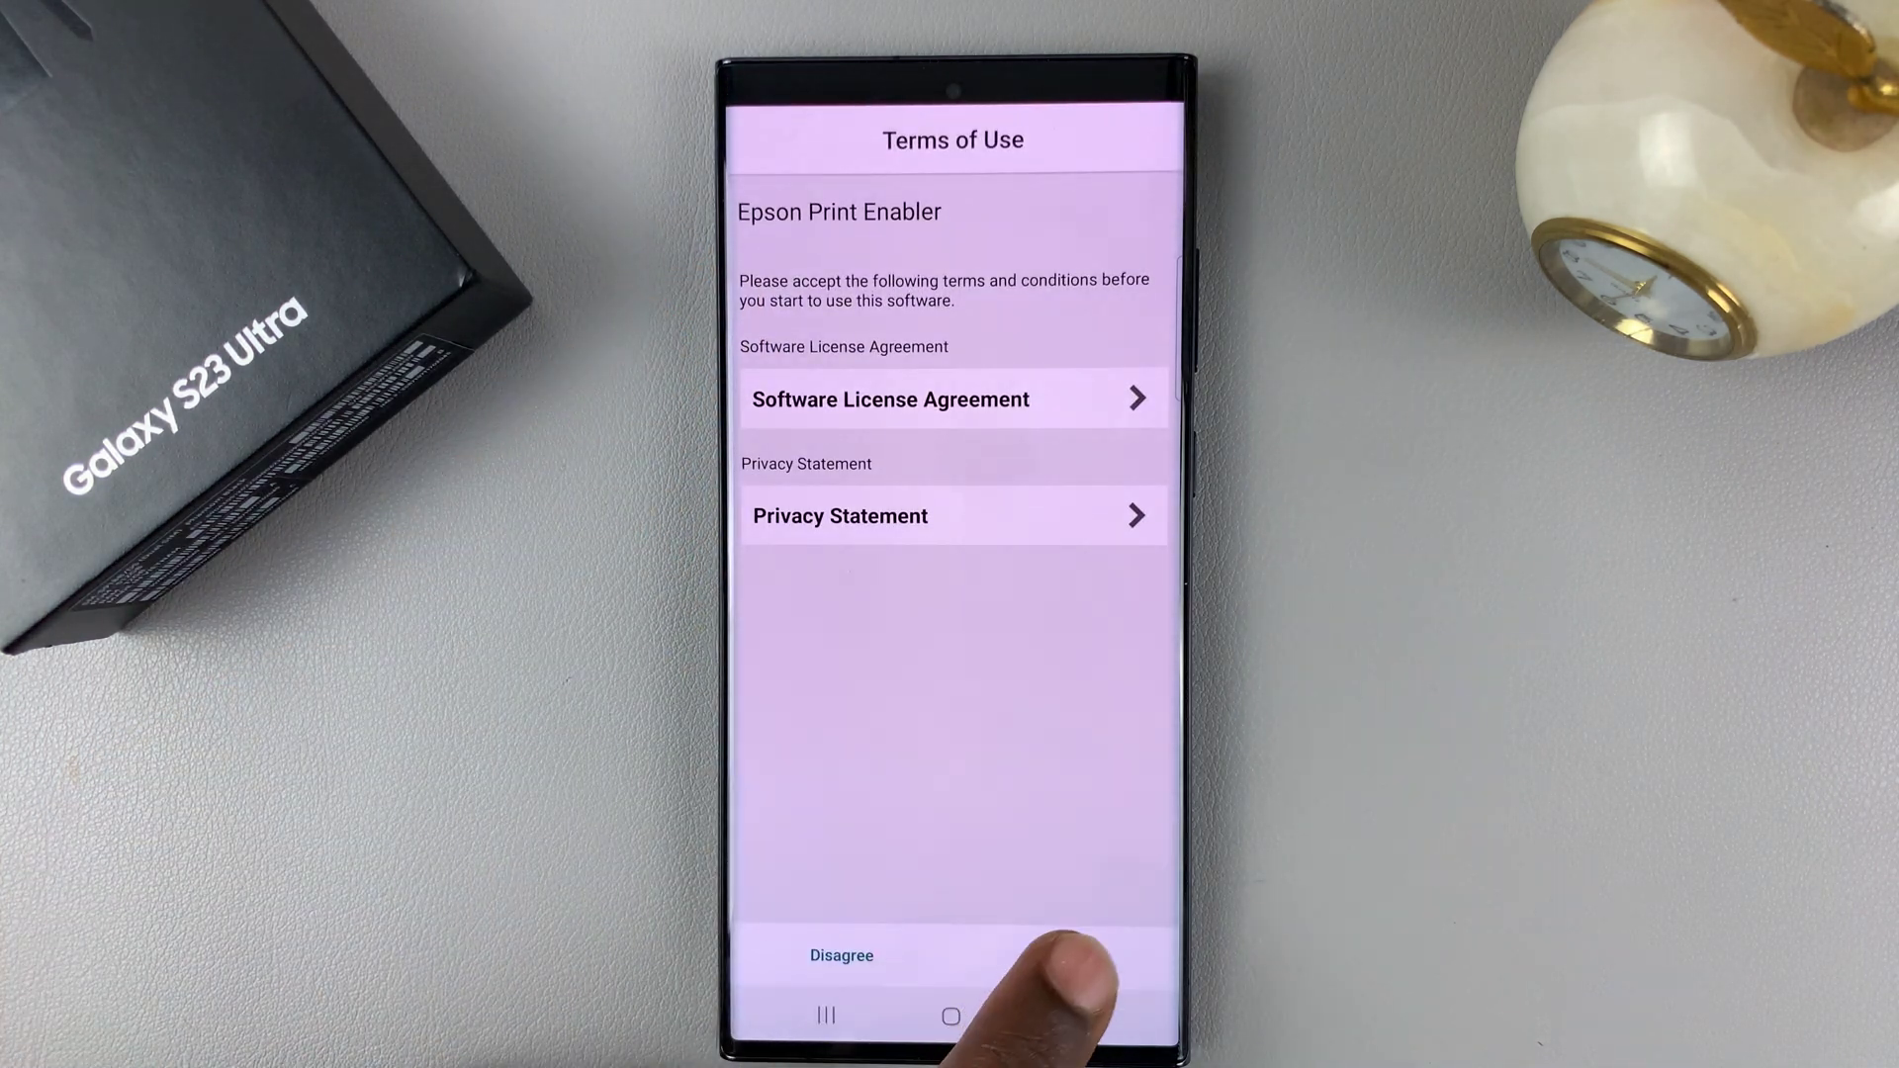
{"action": "left_click", "coordinate": [1066, 958]}
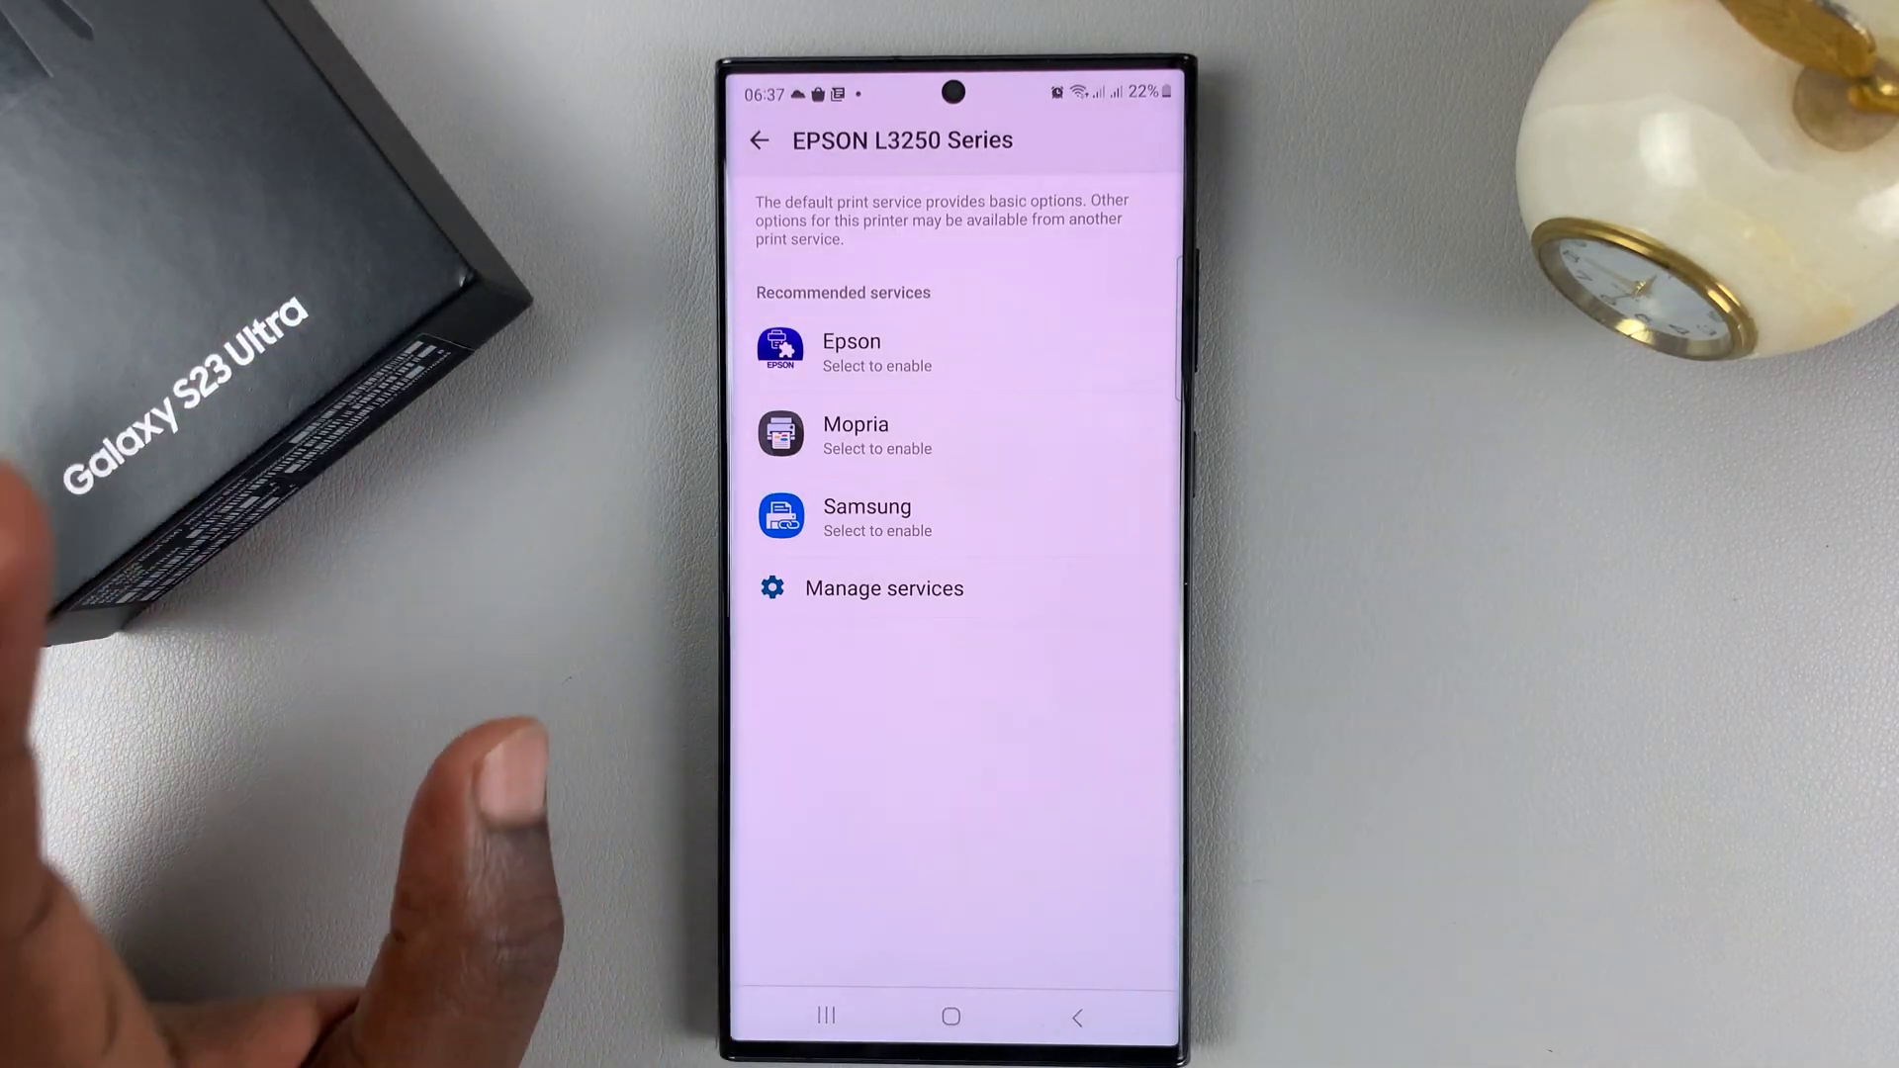
{"action": "left_click", "coordinate": [885, 587]}
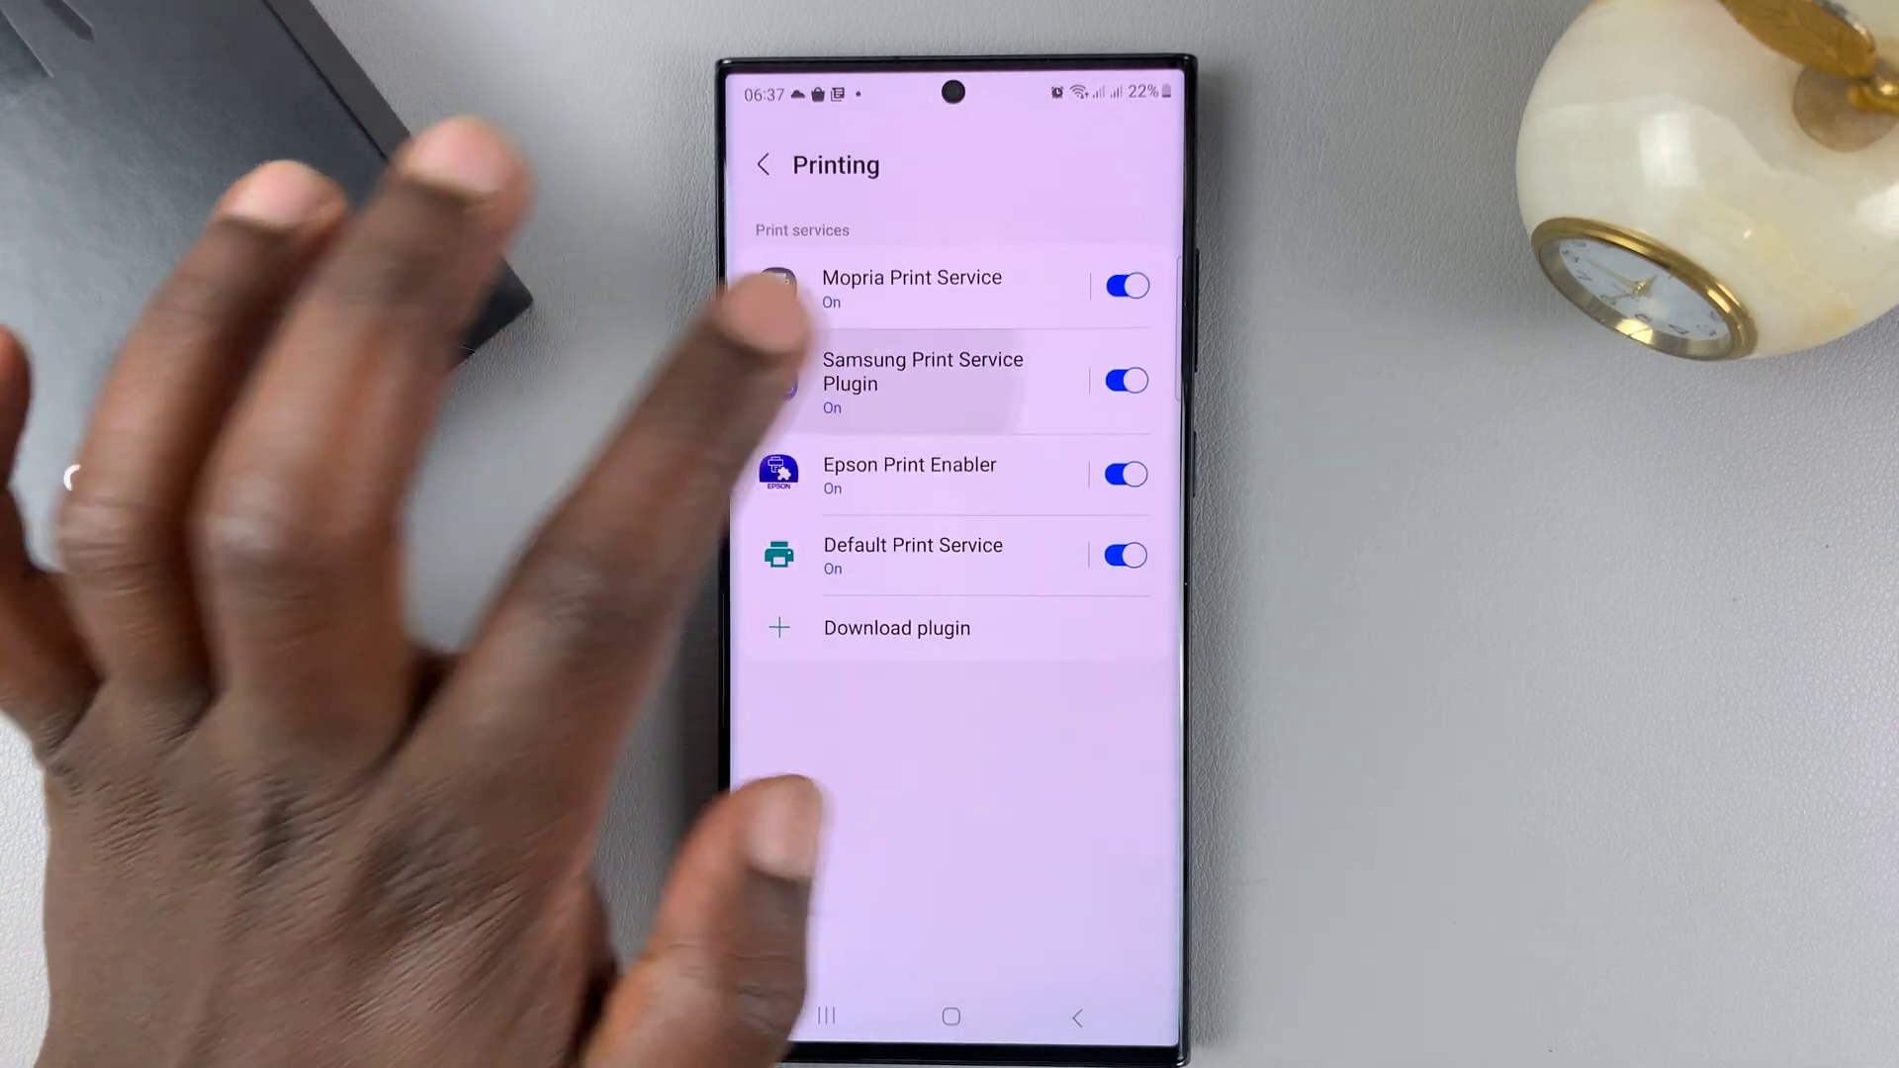
Recheck the Samsung and Epson services, then view the EPSON L3250 Series details in Mopria
{"action": "left_click", "coordinate": [923, 370]}
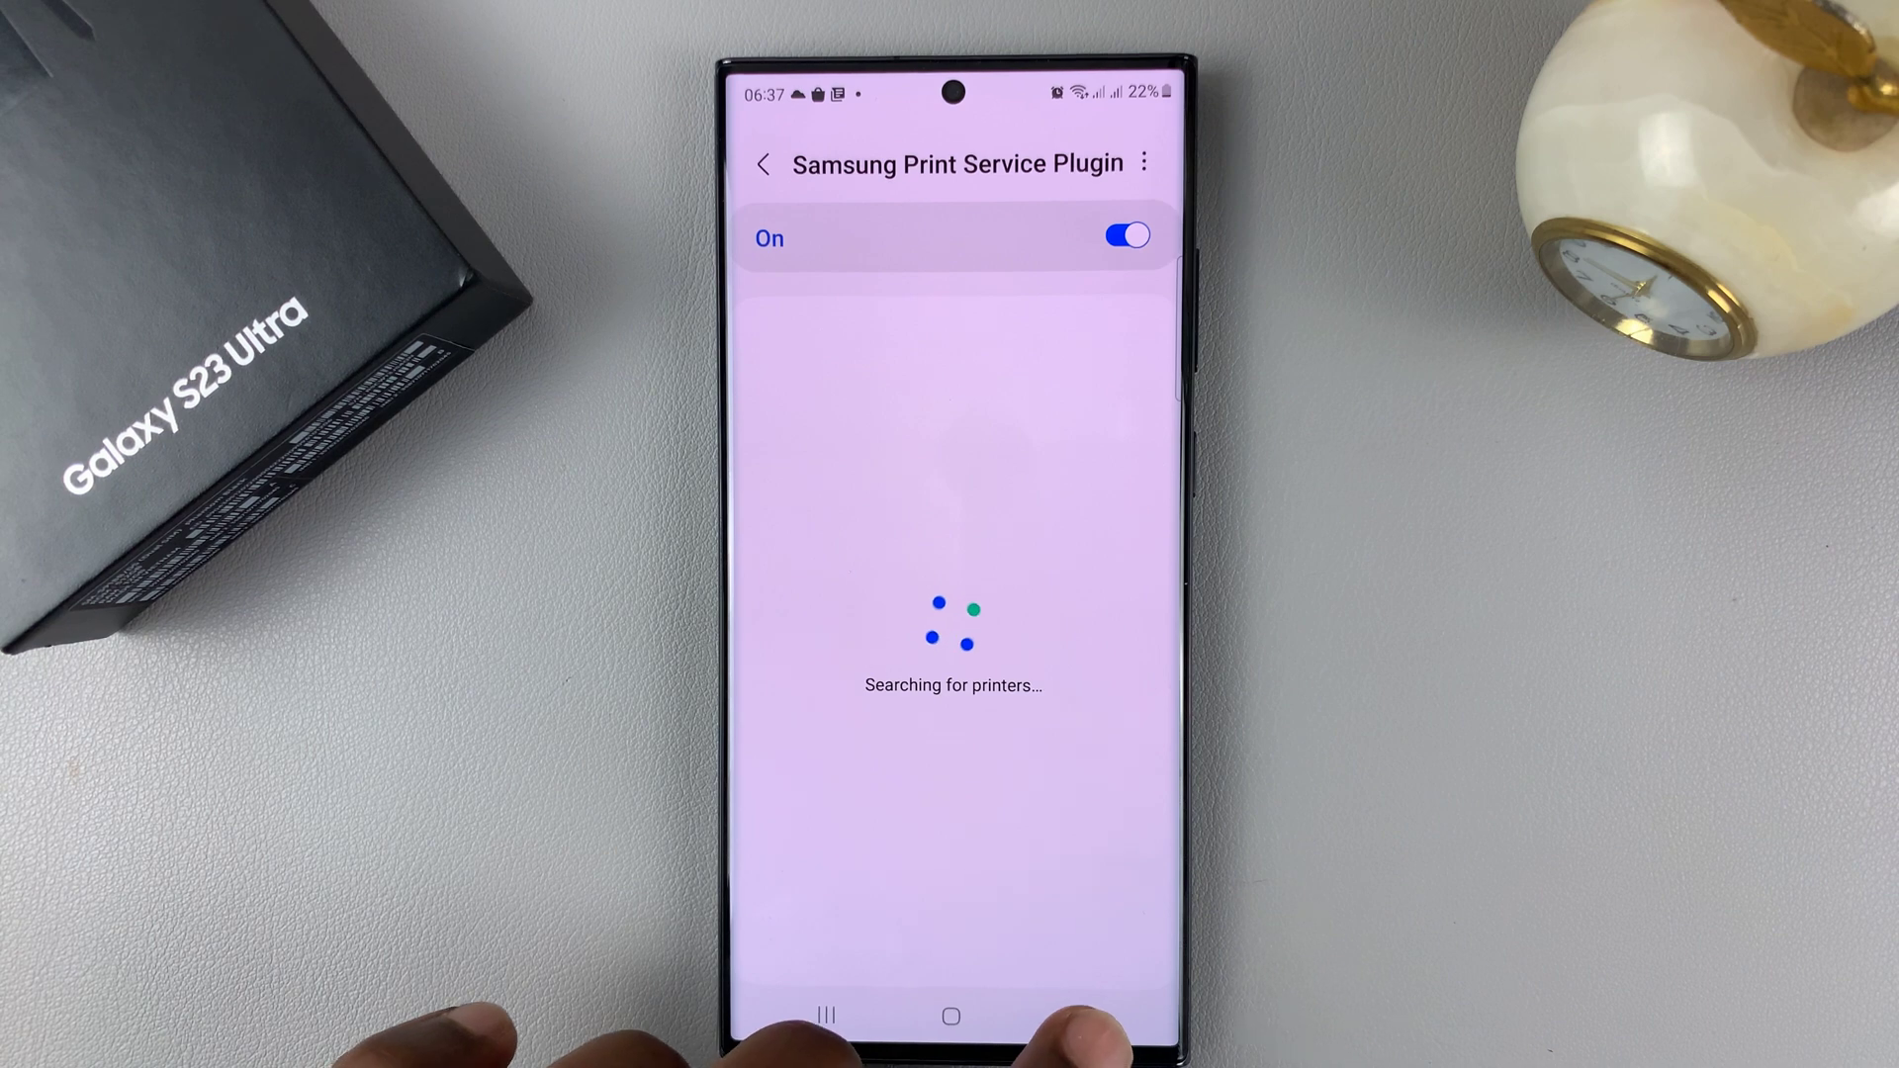
{"action": "left_click", "coordinate": [1079, 1018]}
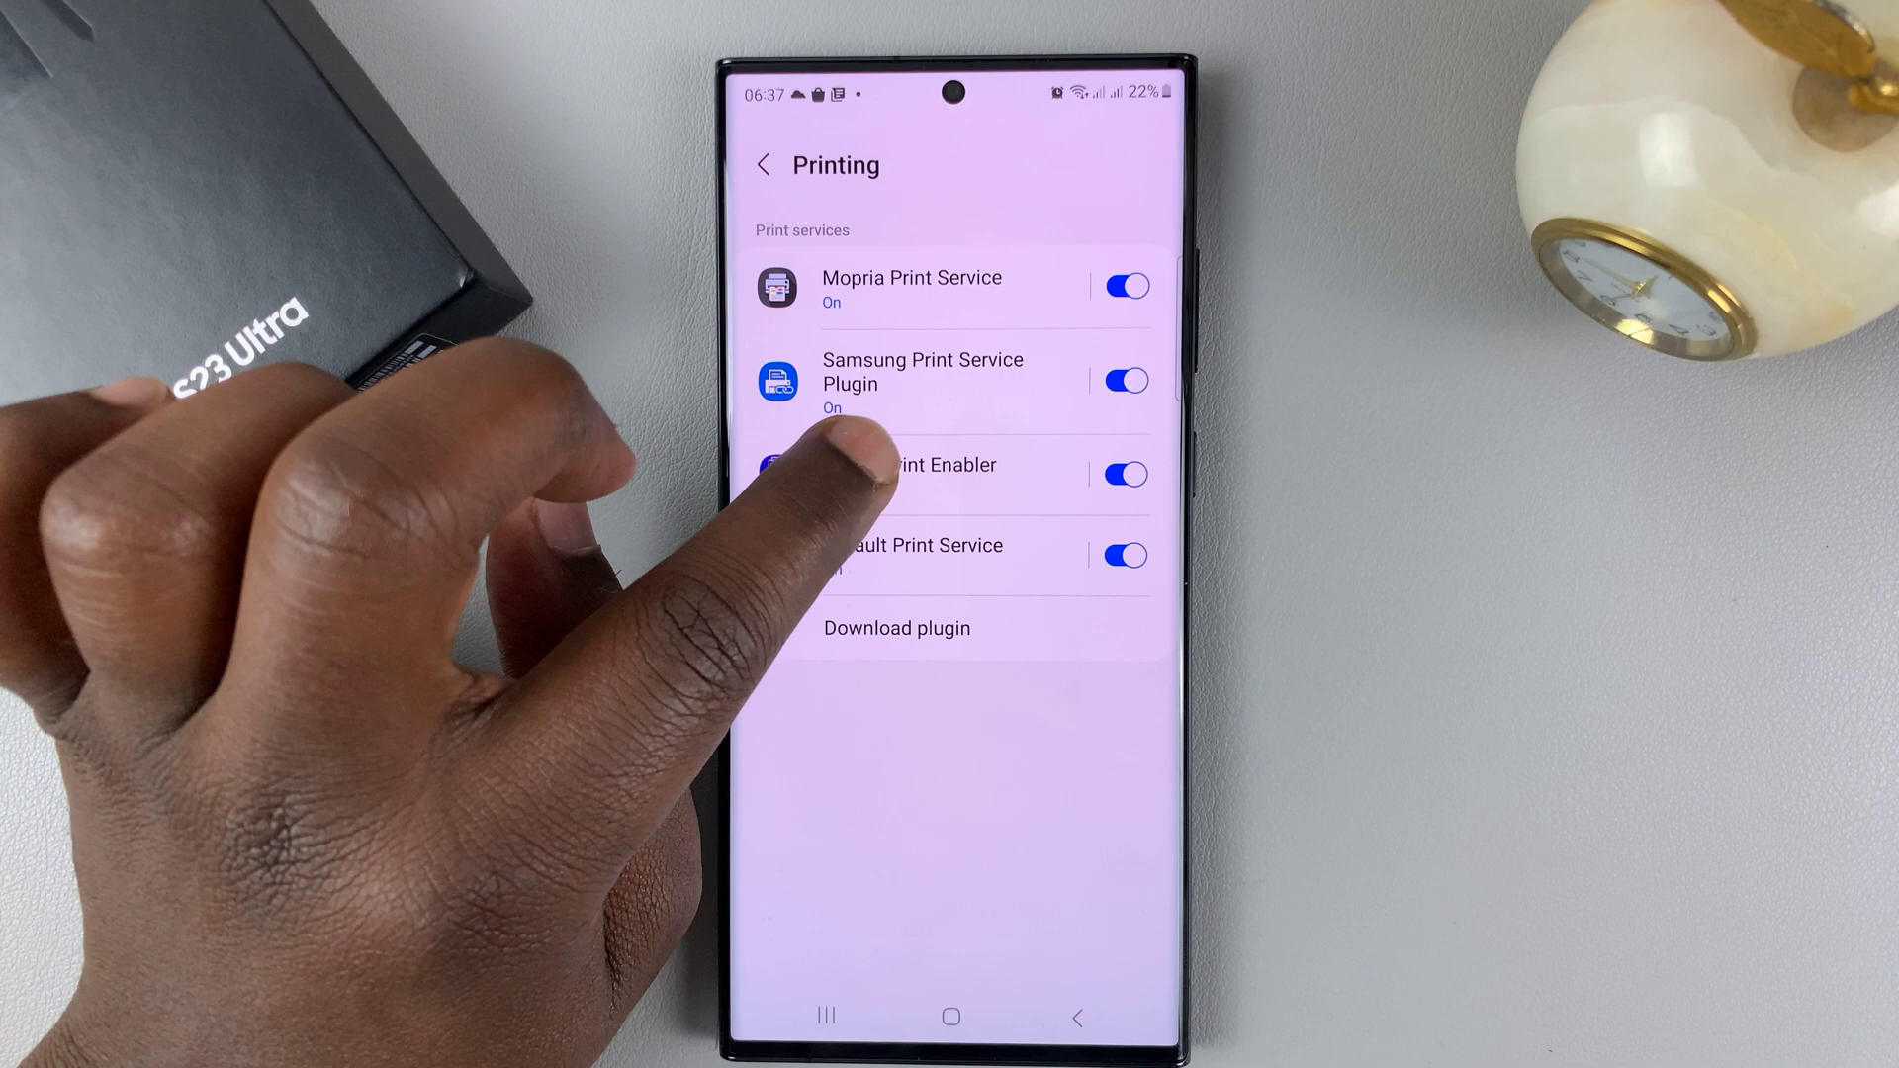
{"action": "left_click", "coordinate": [890, 472]}
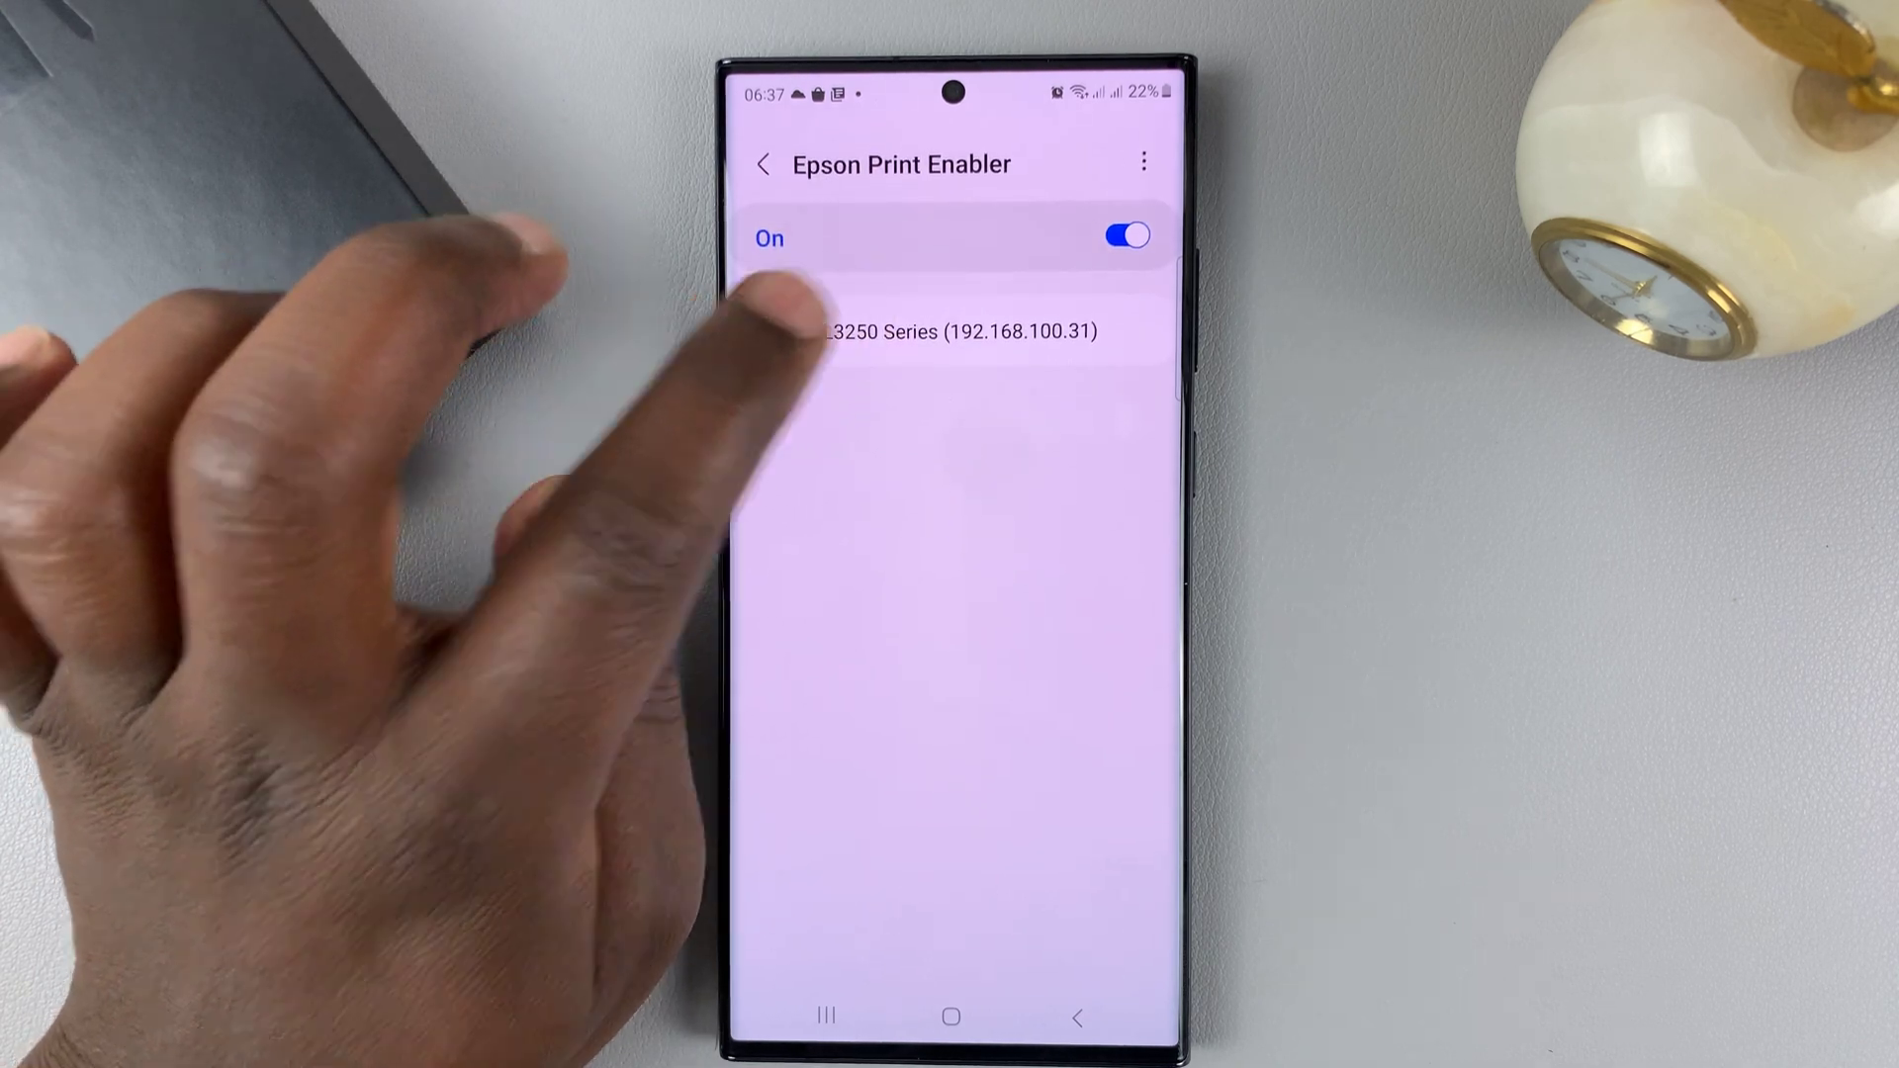
{"action": "left_click", "coordinate": [764, 163]}
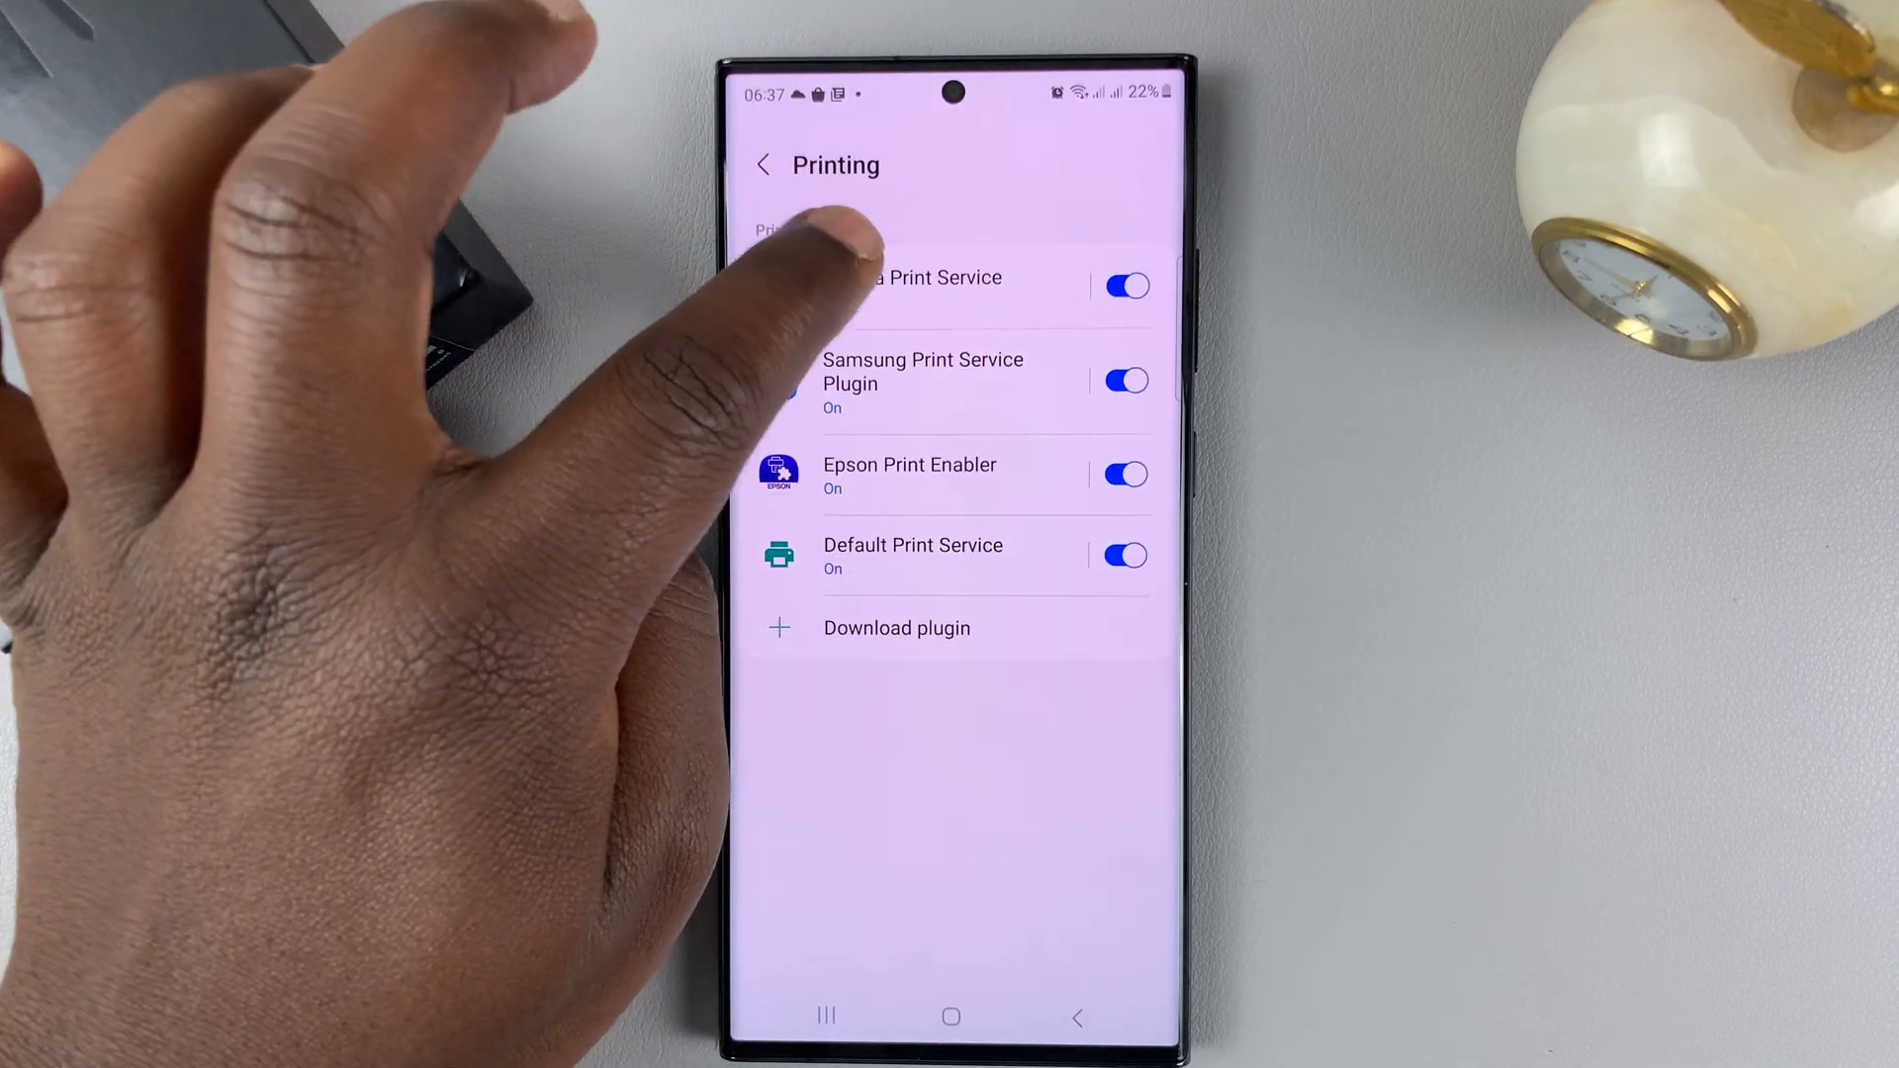
{"action": "left_click", "coordinate": [920, 278]}
{"action": "left_click", "coordinate": [920, 322]}
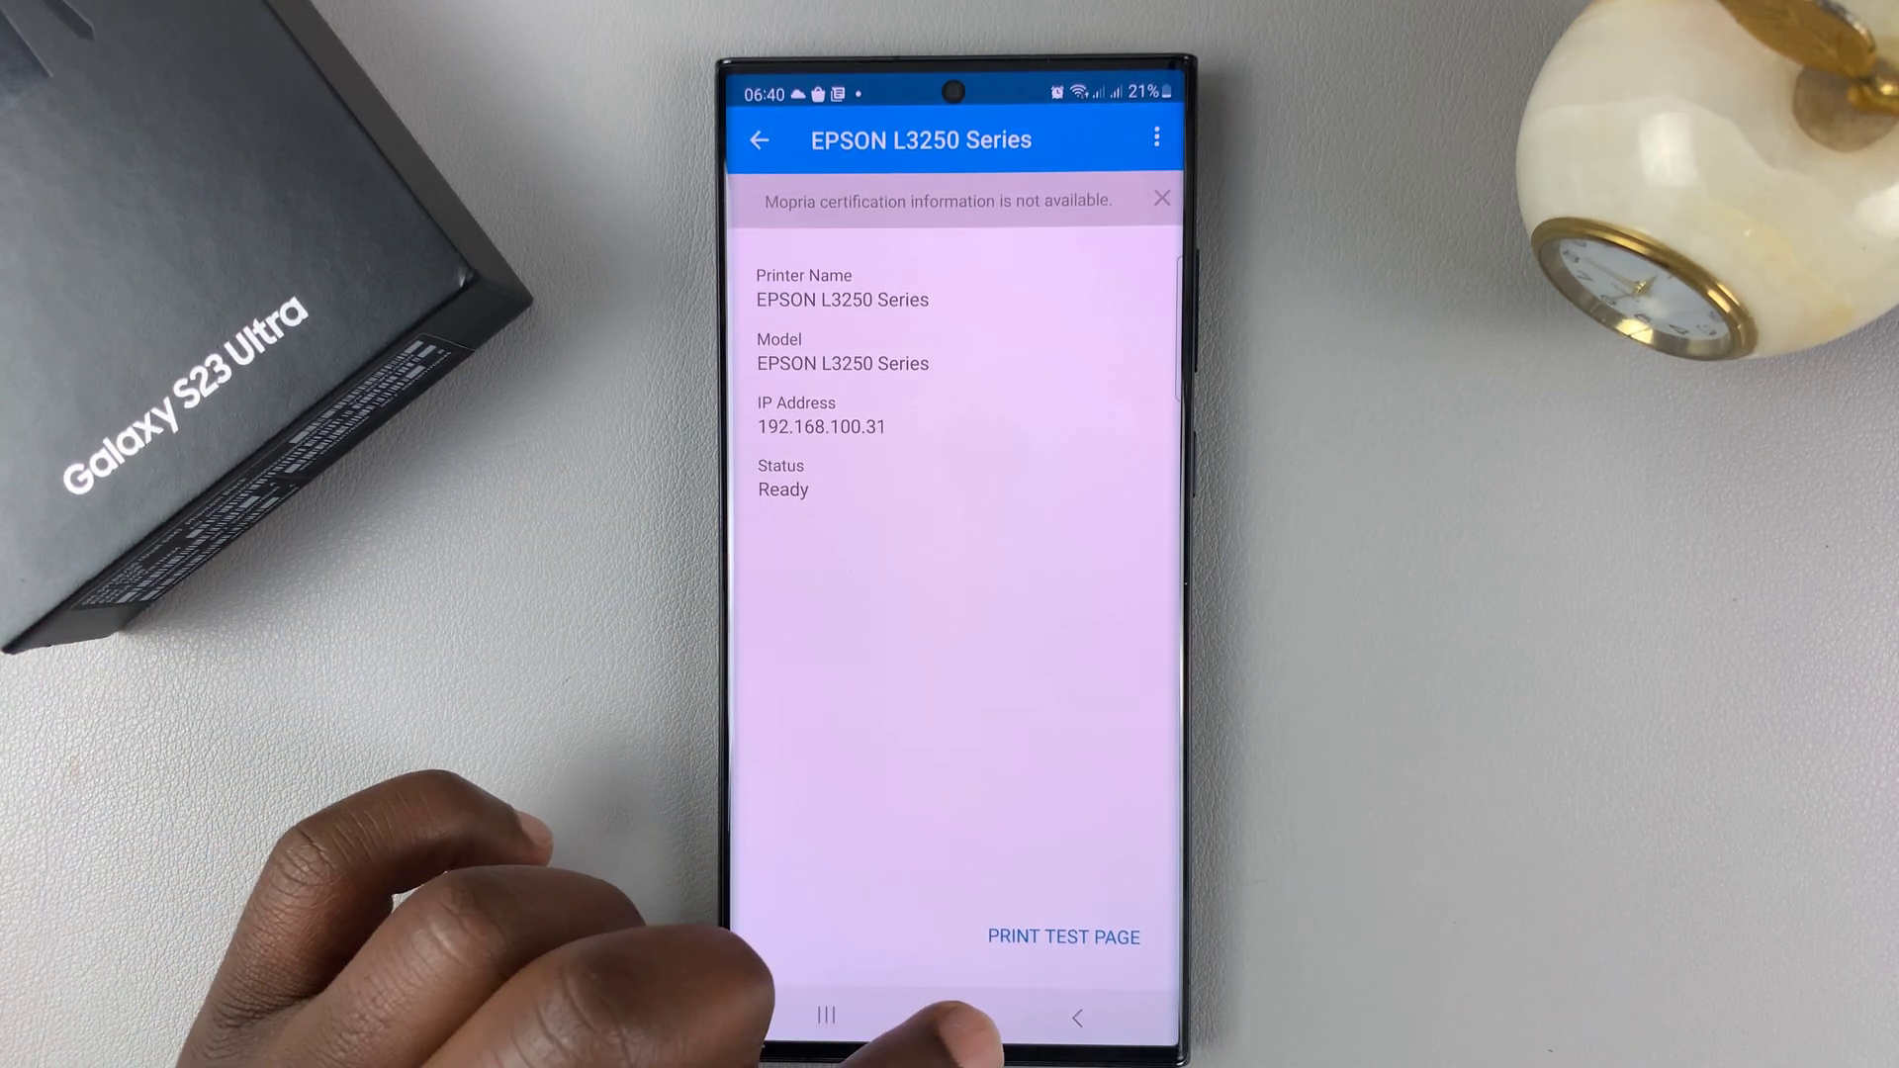
Once the EPSON L3250 Series status shows Ready, go to the home screen
{"action": "left_click", "coordinate": [949, 1017]}
Open today's scanned document photo in Gallery and choose Print from its ⋮ menu
{"action": "left_click", "coordinate": [898, 754]}
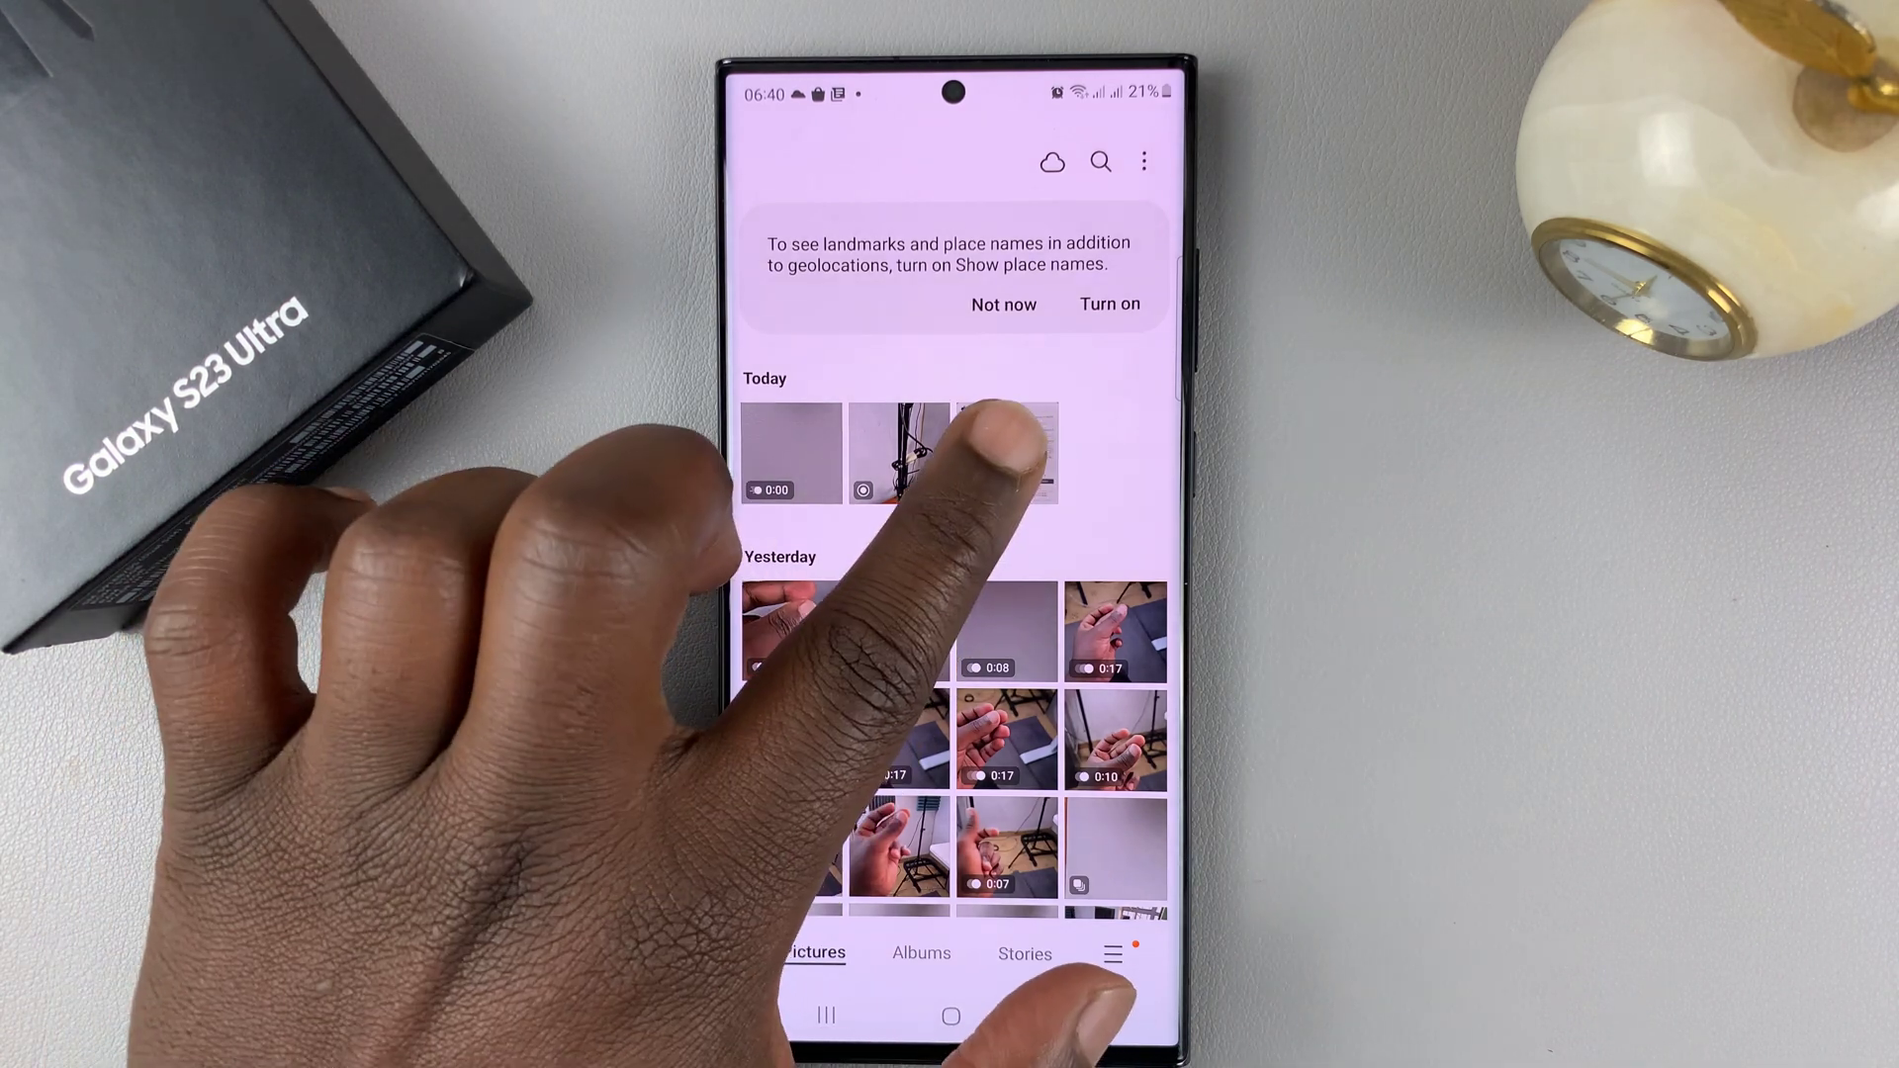
{"action": "left_click", "coordinate": [1008, 453]}
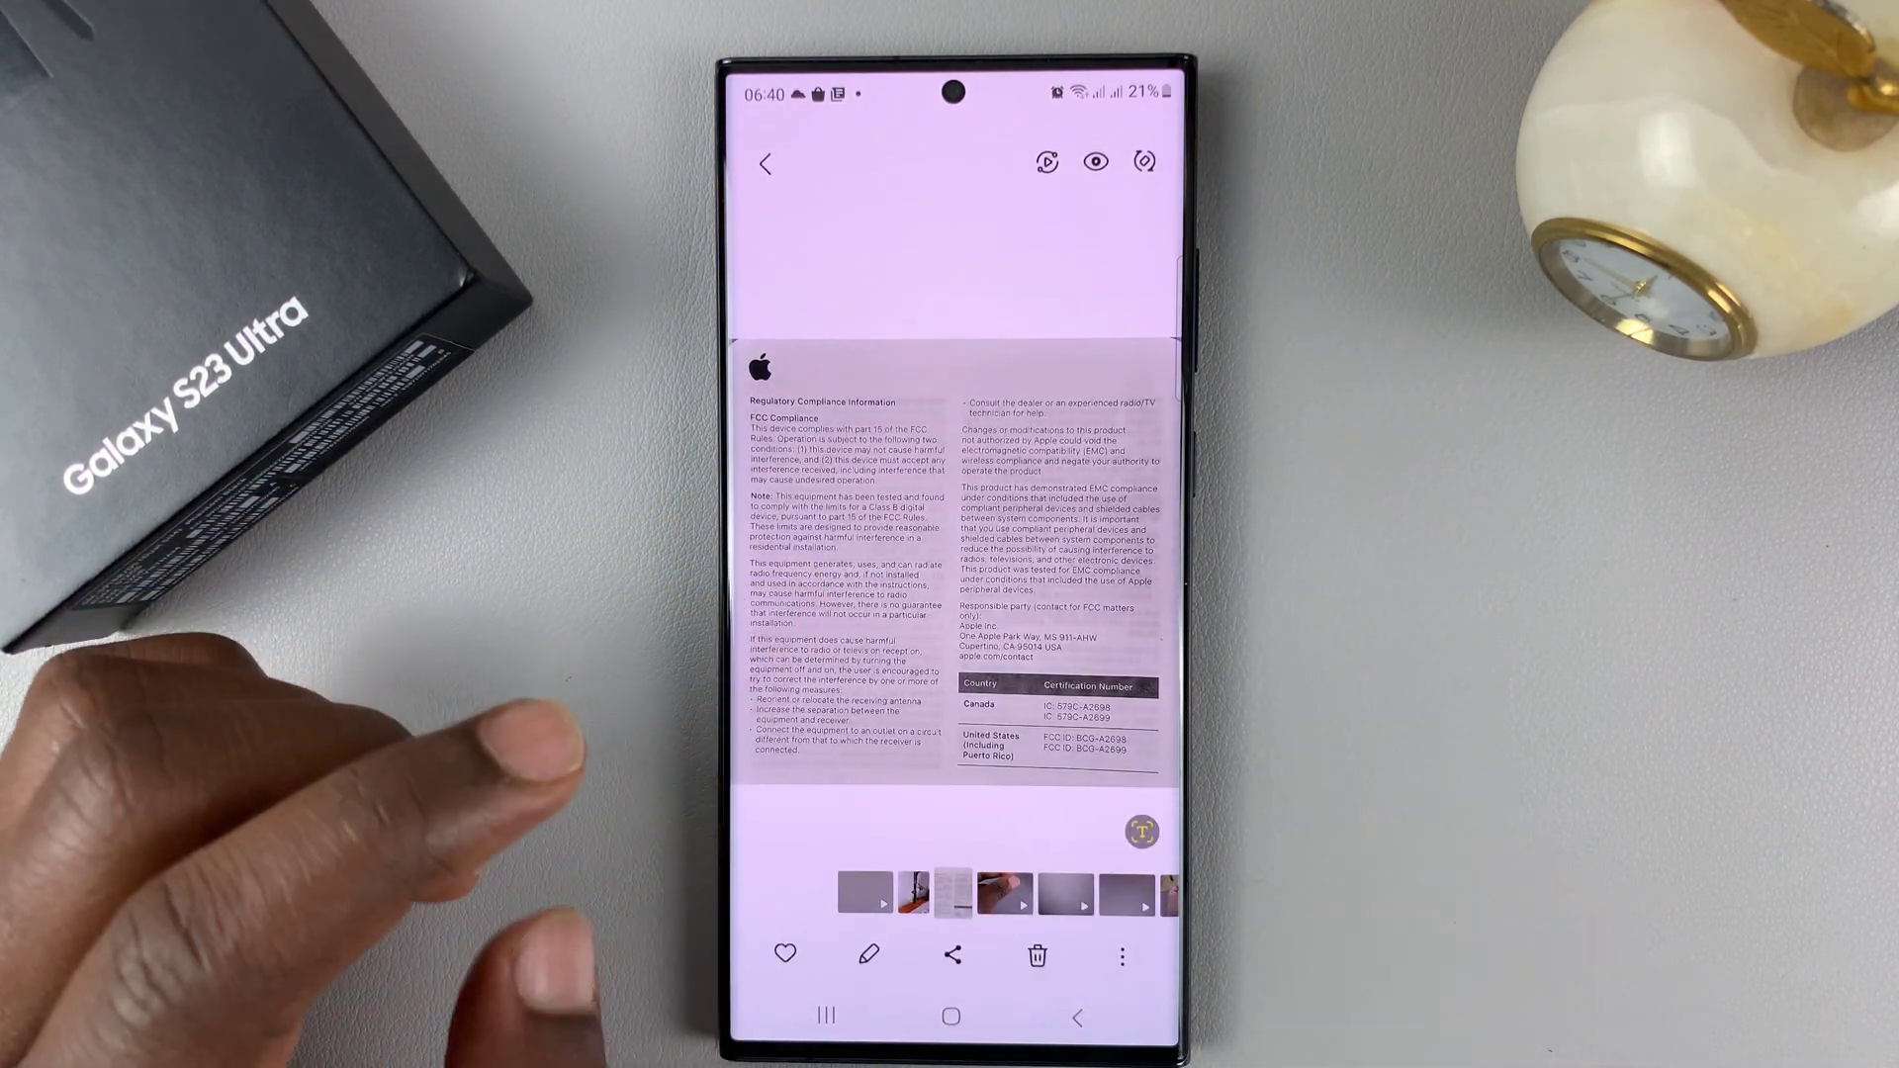
{"action": "left_click", "coordinate": [1122, 955]}
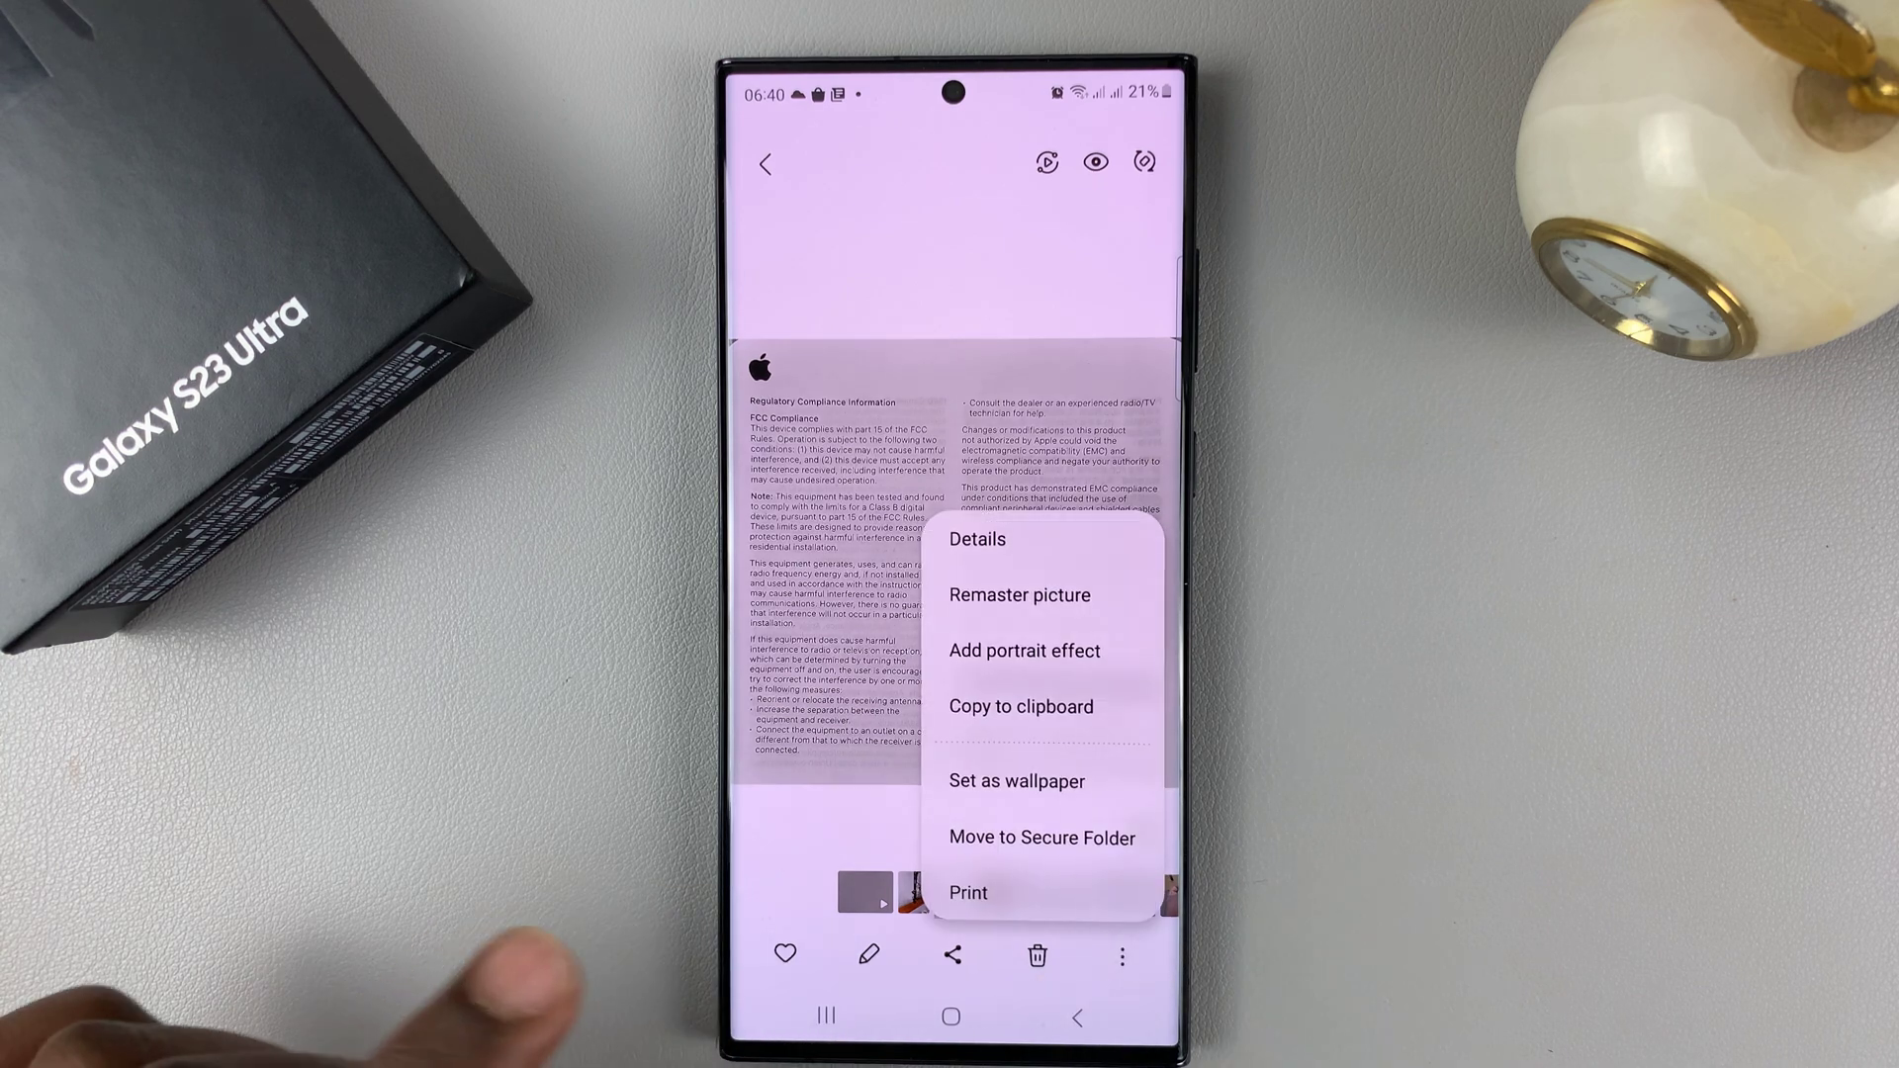
{"action": "left_click", "coordinate": [806, 658]}
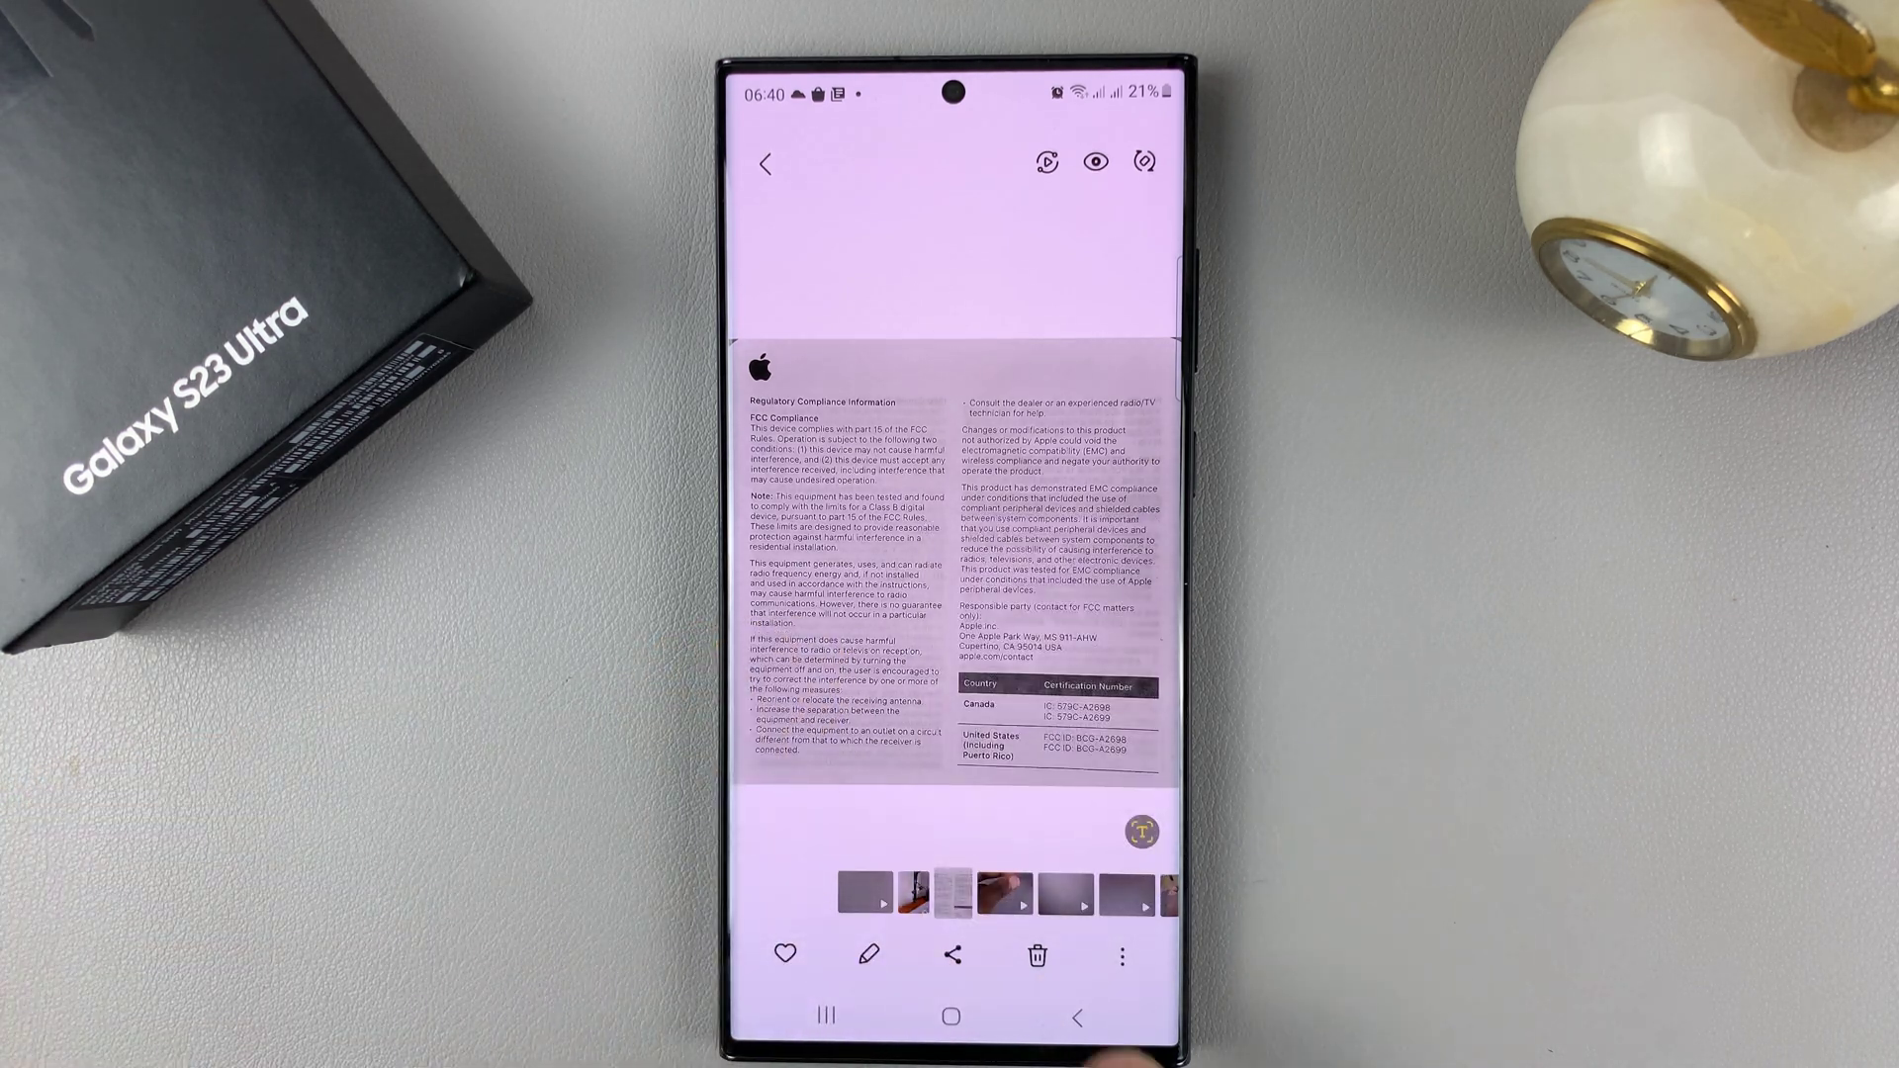
{"action": "left_click", "coordinate": [1123, 957]}
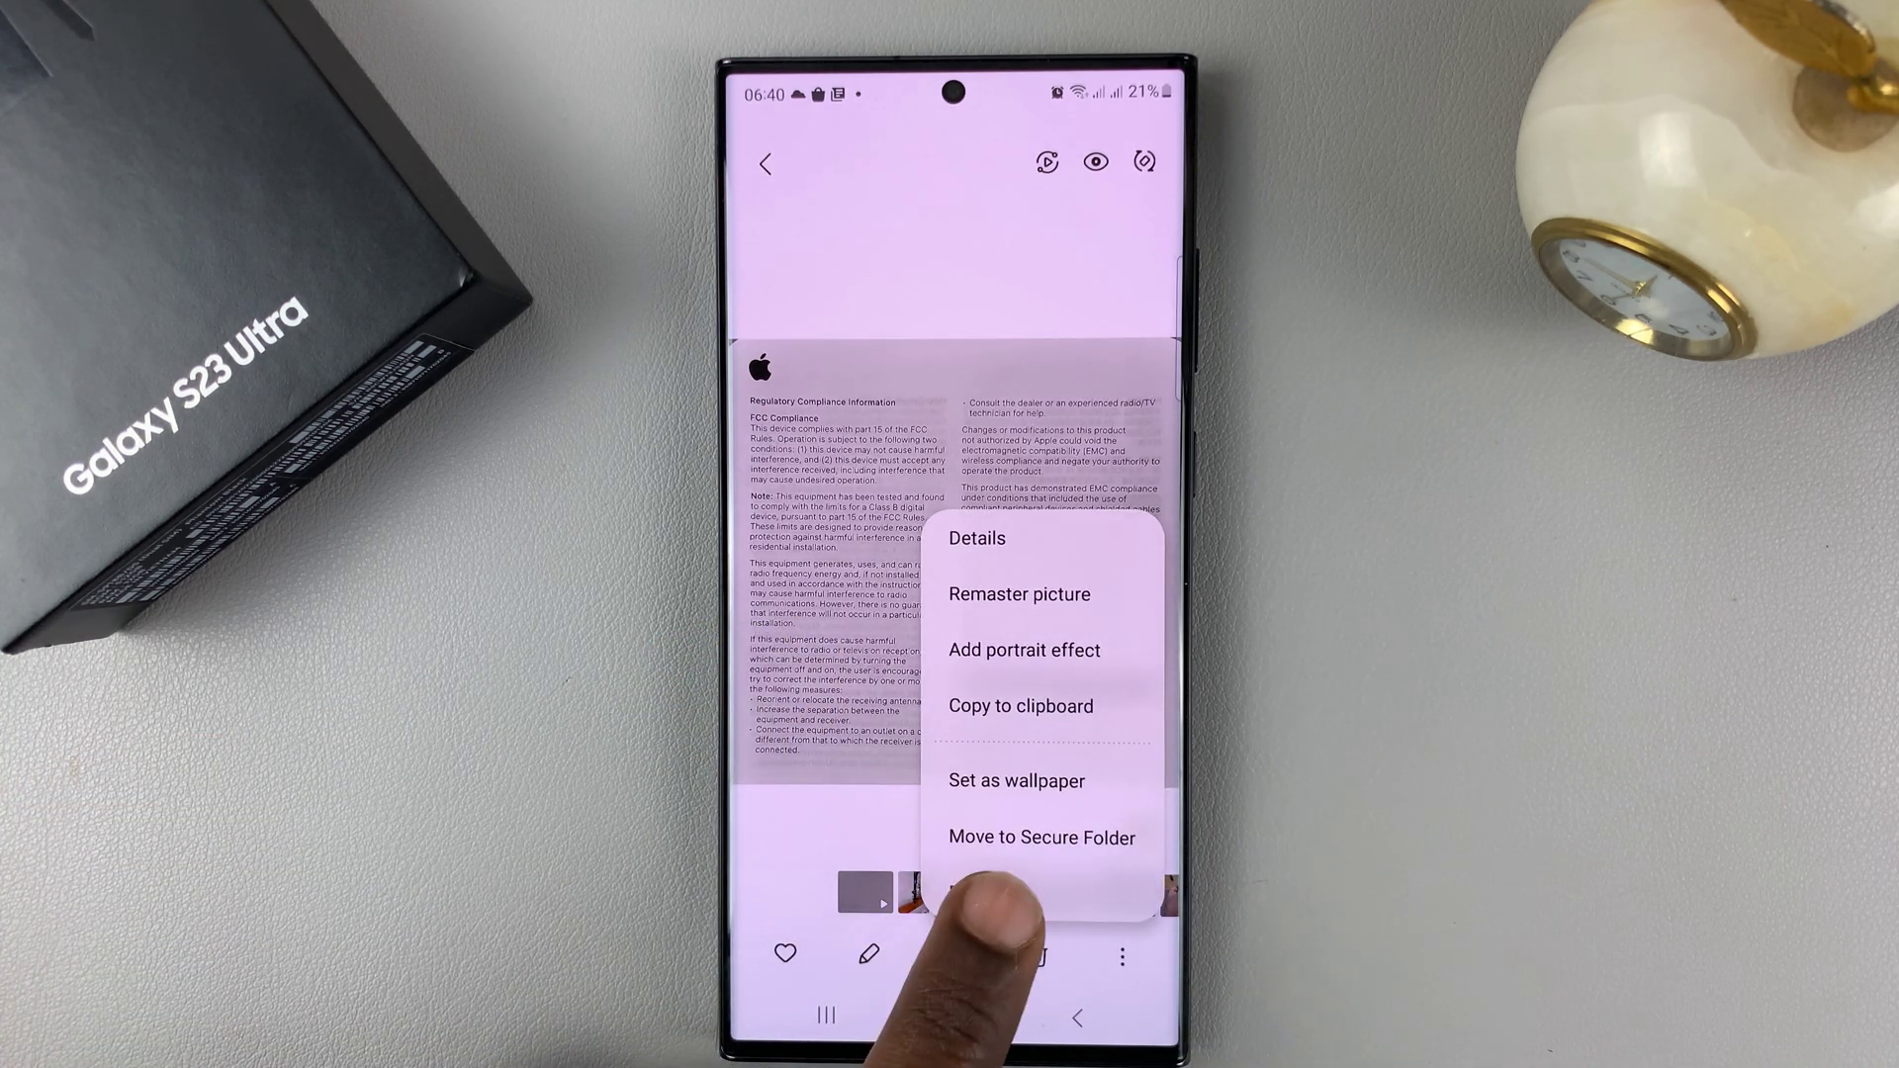
{"action": "left_click", "coordinate": [981, 848]}
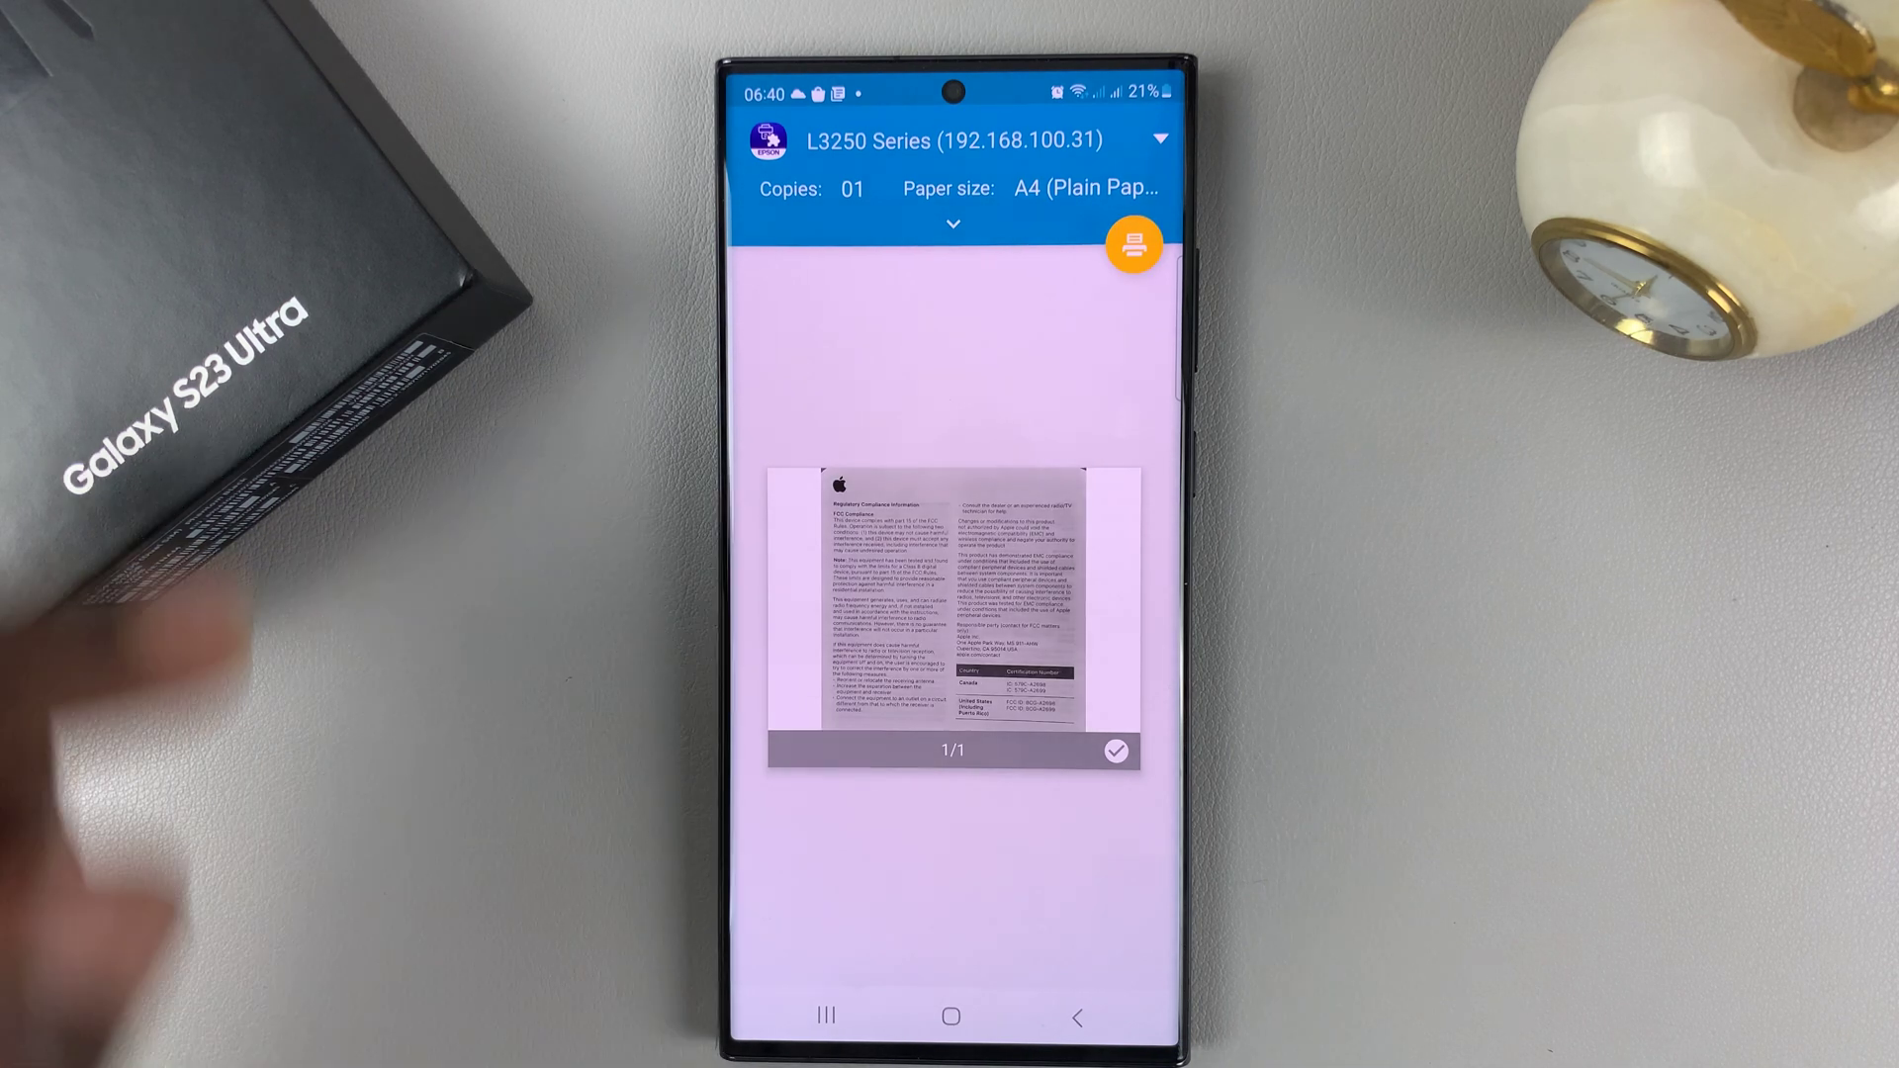